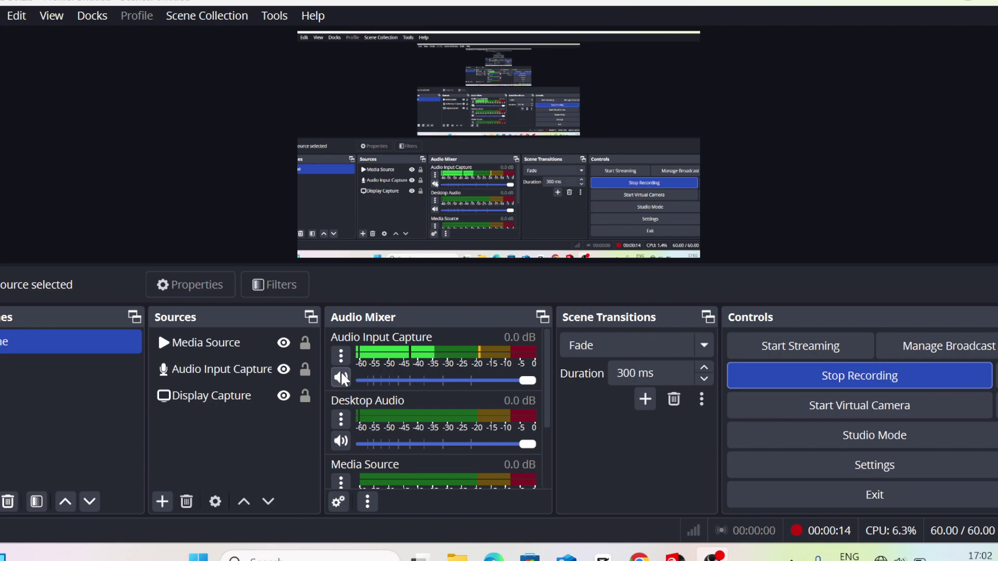
Mute the Audio Input Capture and Mic/Aux channels in the audio mixer
left_click(343, 380)
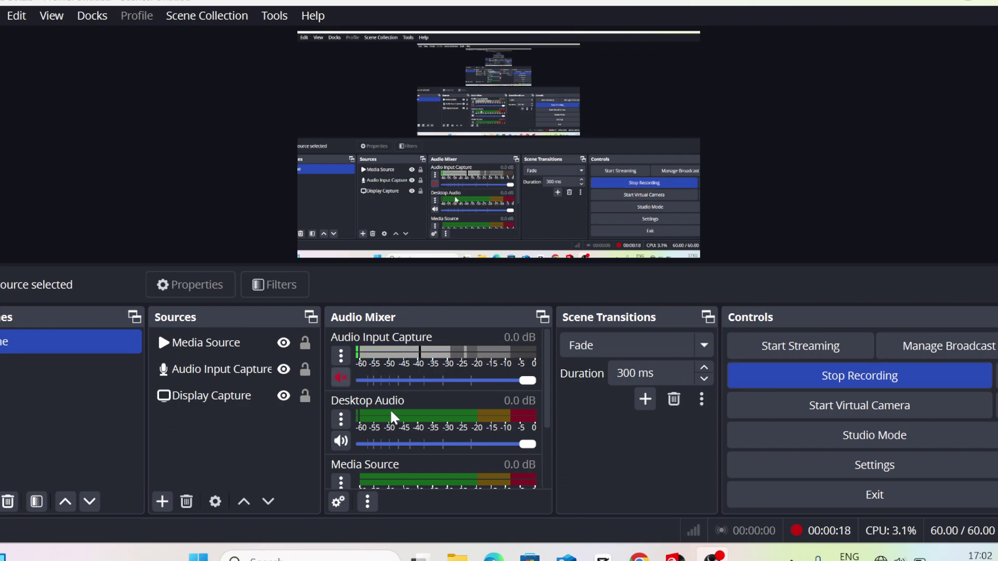
scroll(407, 405, "down", 3)
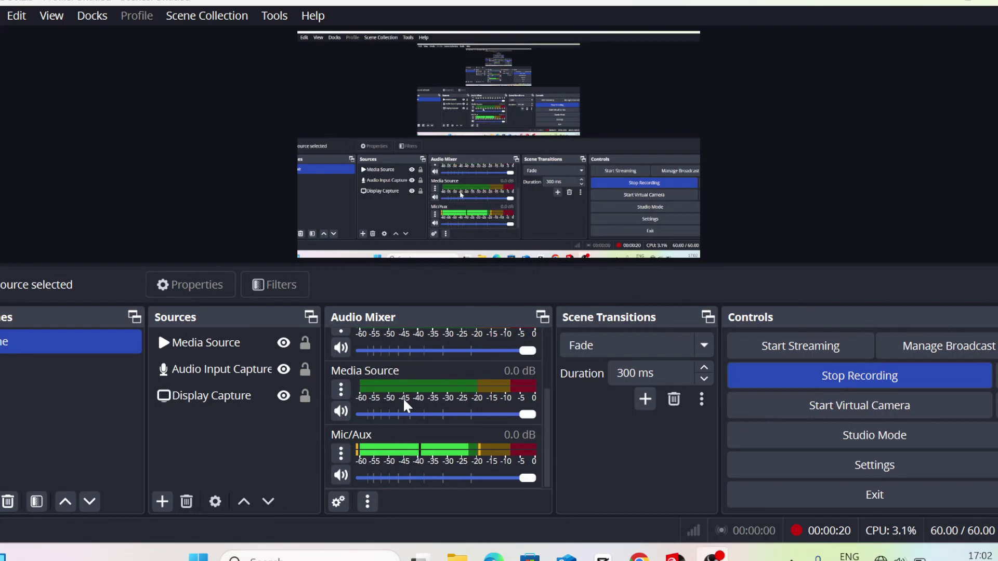
left_click(341, 476)
scroll(403, 417, "up", 3)
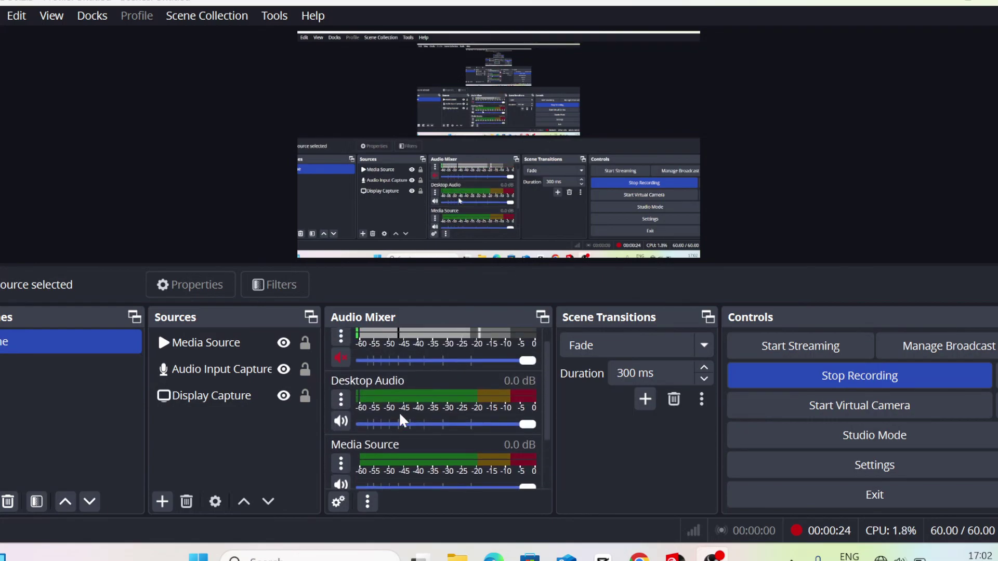
scroll(403, 420, "down", 2)
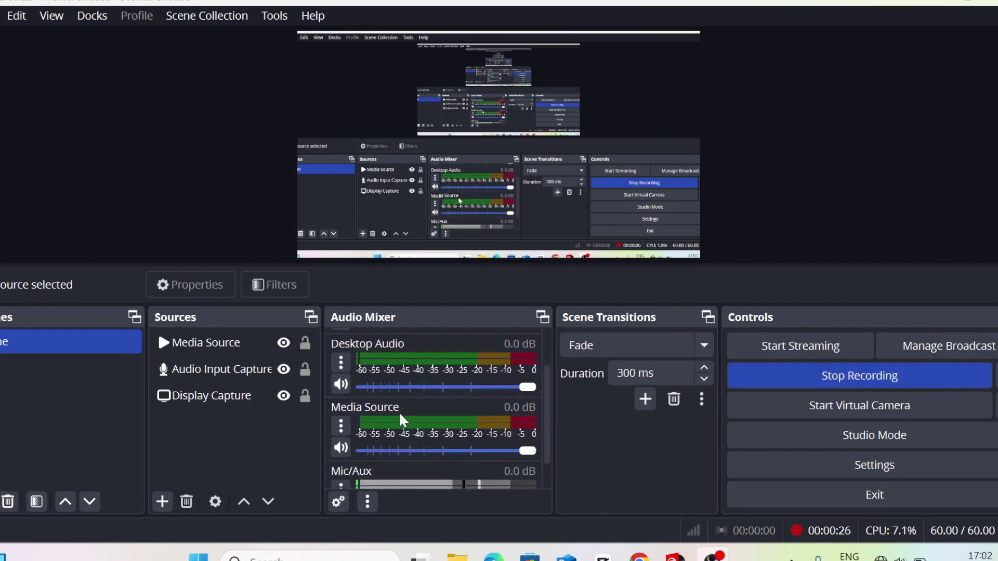
scroll(403, 420, "down", 1)
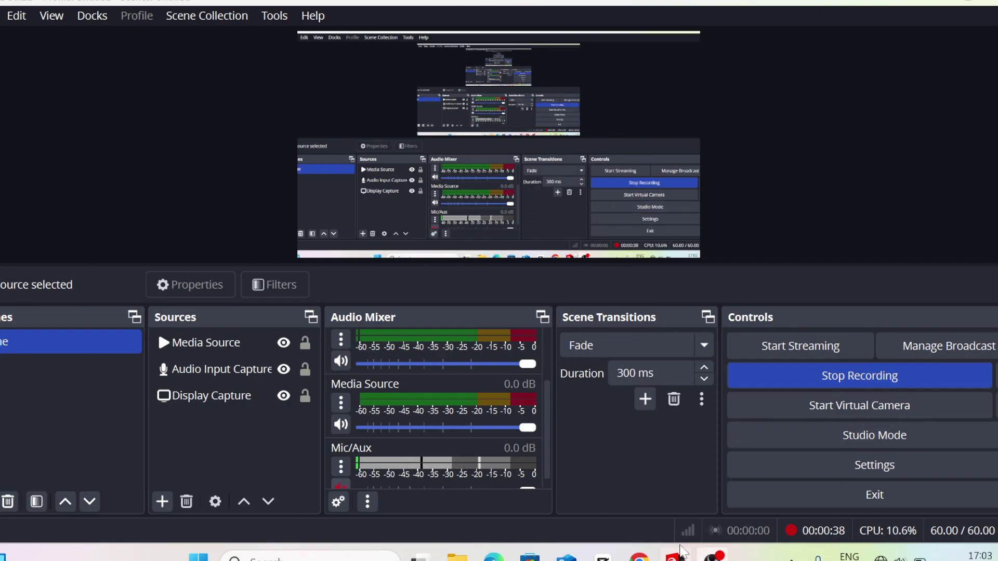
Minimise OBS Studio, switch to VirtualDJ and load Corrupt Pt.2 by Chronic Law onto the second deck
mouse_move(493, 559)
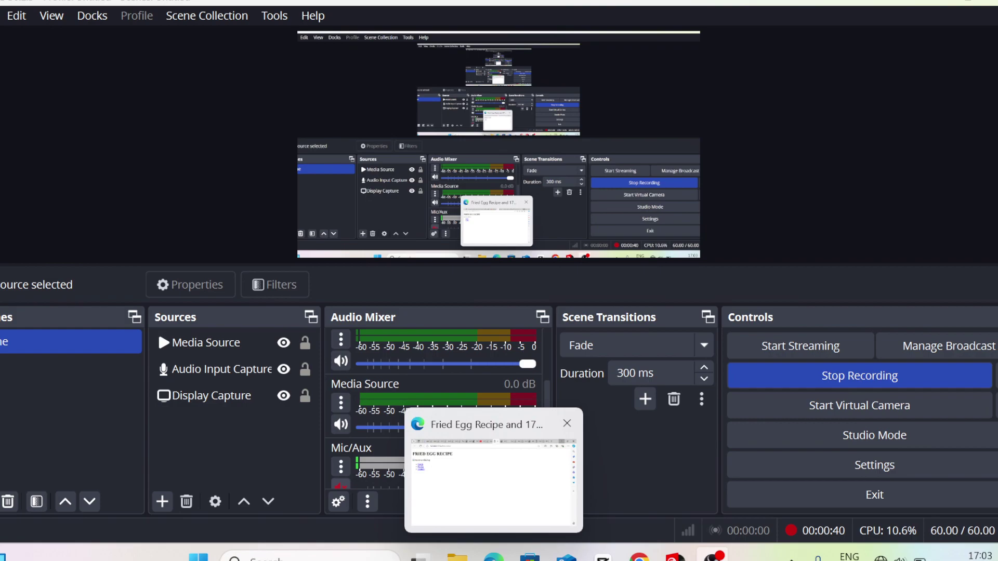
left_click(936, 4)
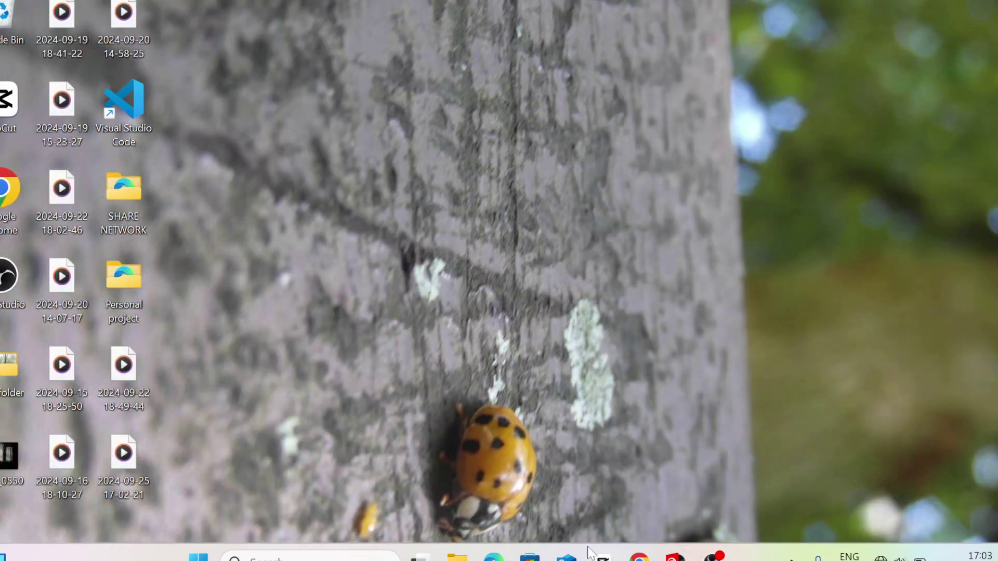
left_click(674, 557)
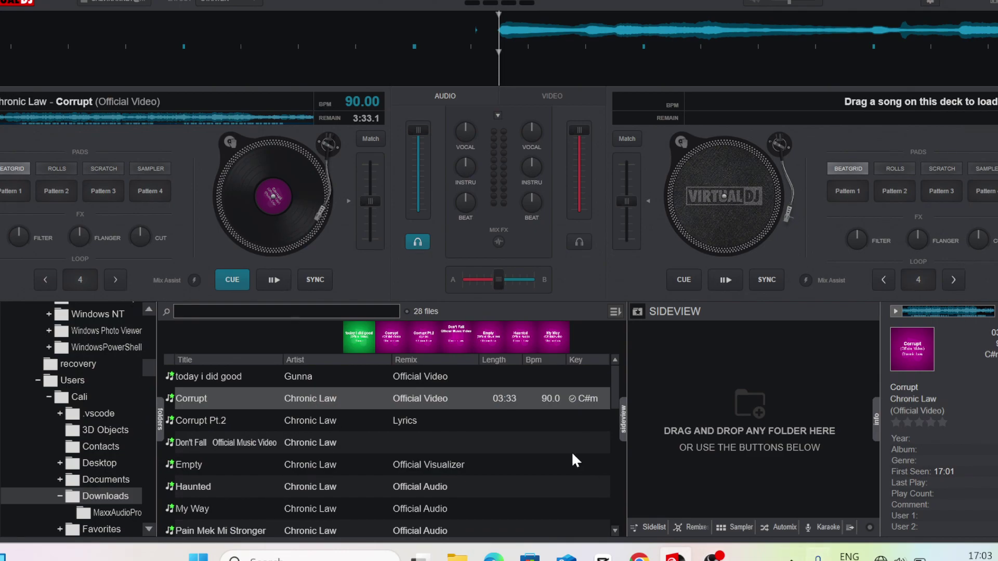
left_click_drag(318, 418, 742, 249)
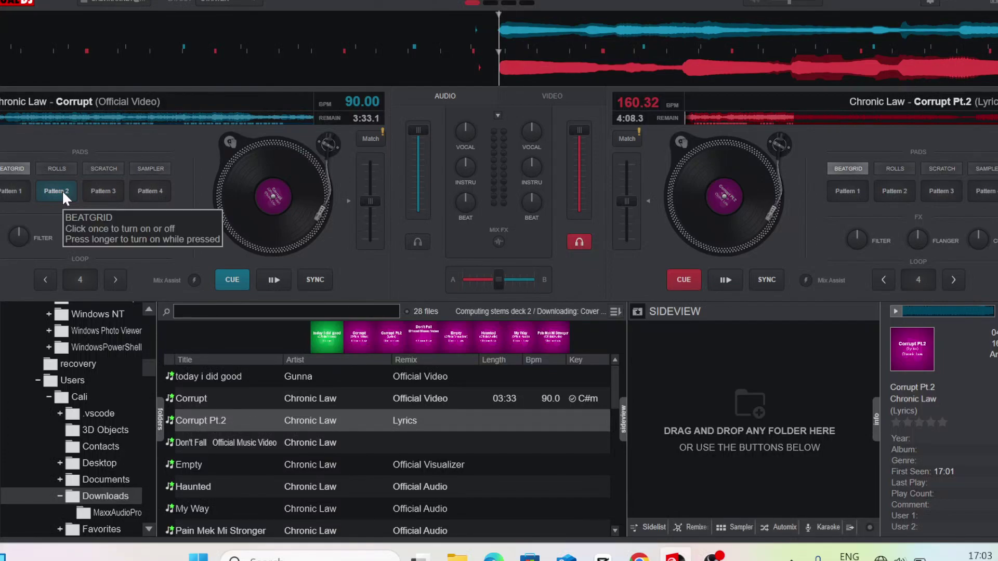
Show the Rolls pads on the first deck and play Corrupt with a 4-beat loop active
left_click(49, 167)
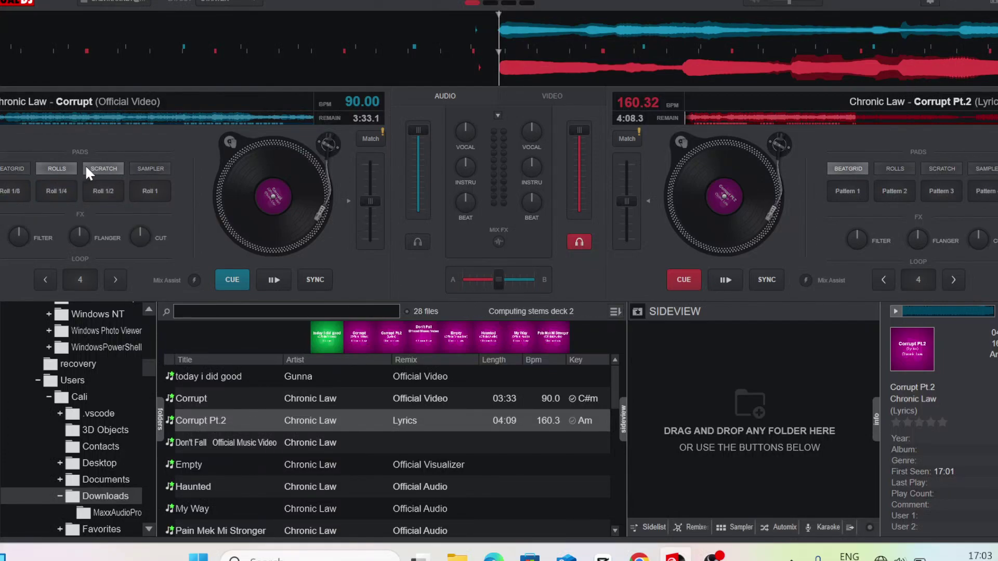
left_click(80, 279)
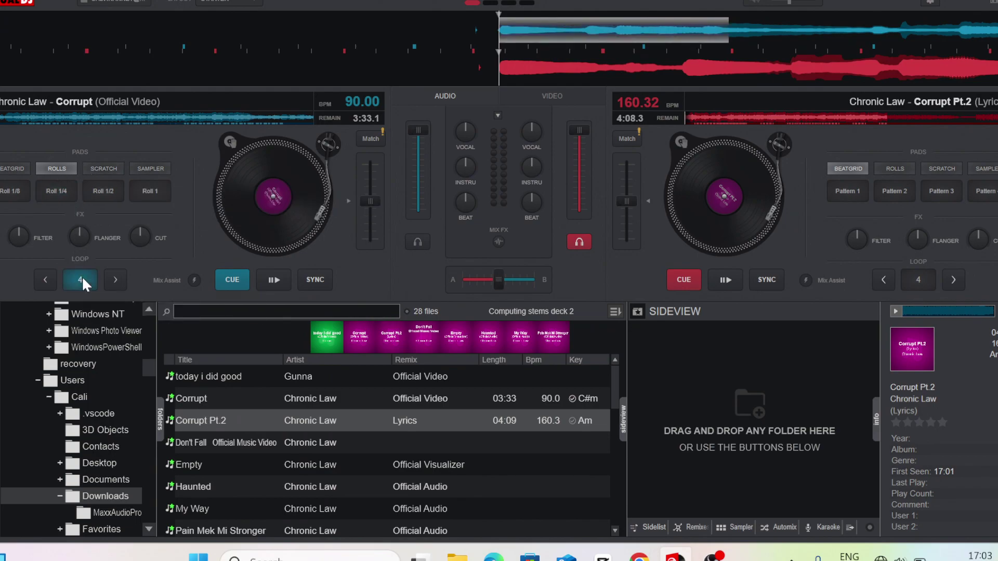
left_click(275, 280)
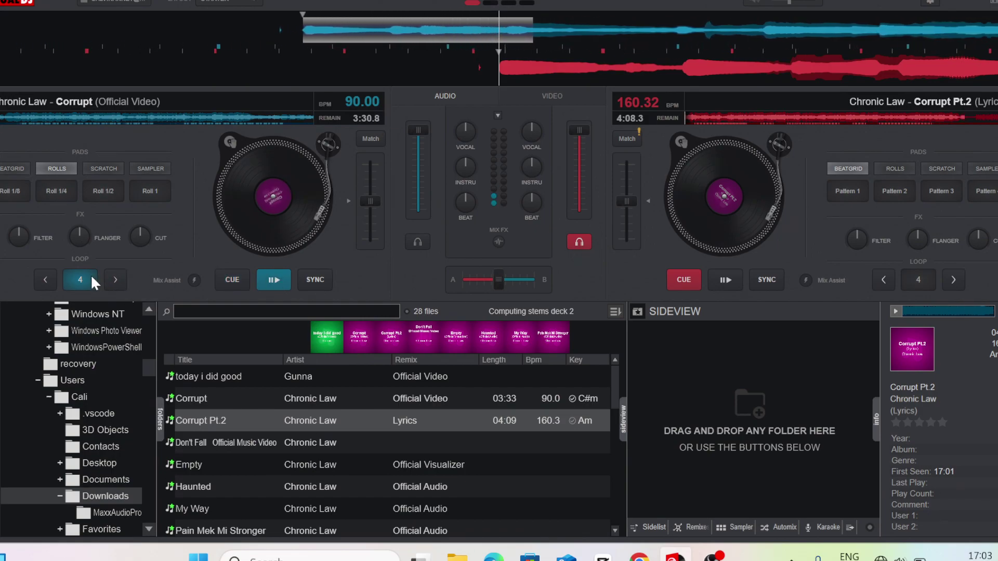
Shorten the first deck's loop in halving steps down to 1/4 beat and release the loop
left_click(47, 277)
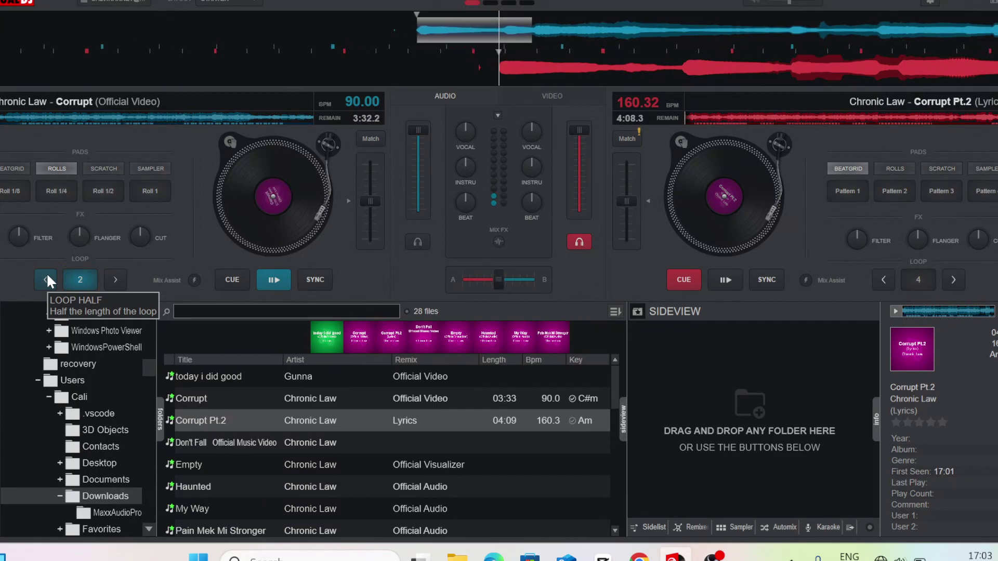
left_click(47, 276)
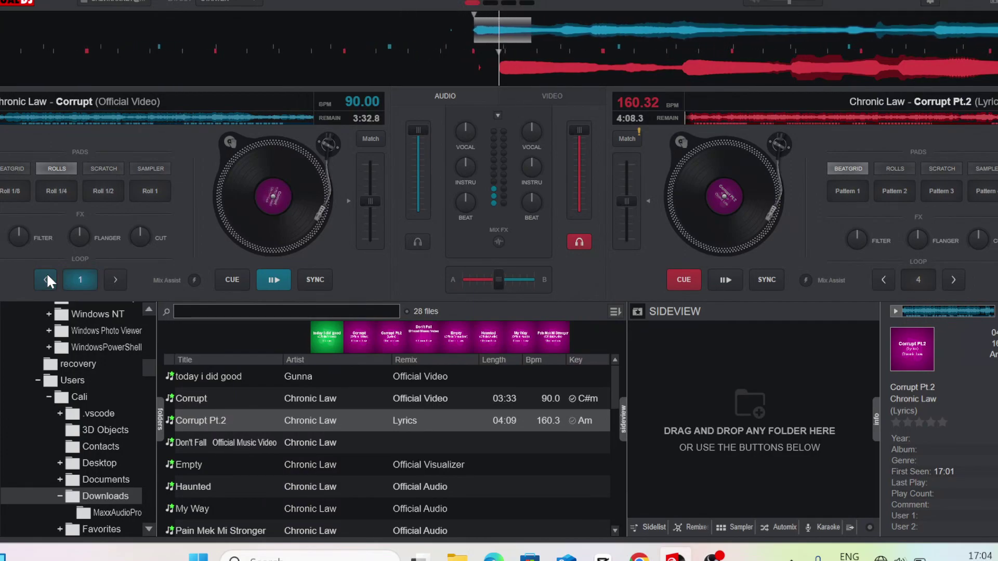
left_click(47, 278)
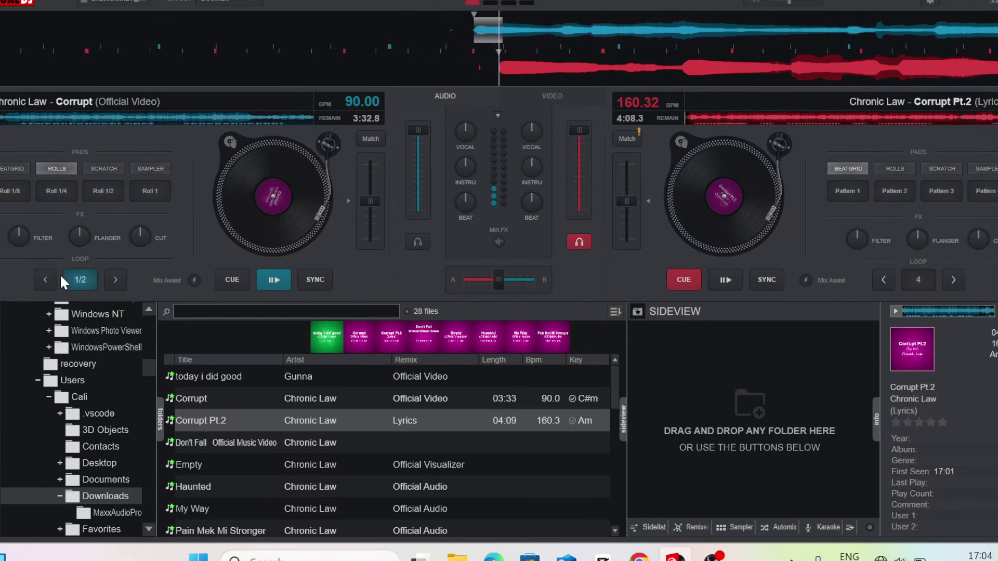
left_click(45, 281)
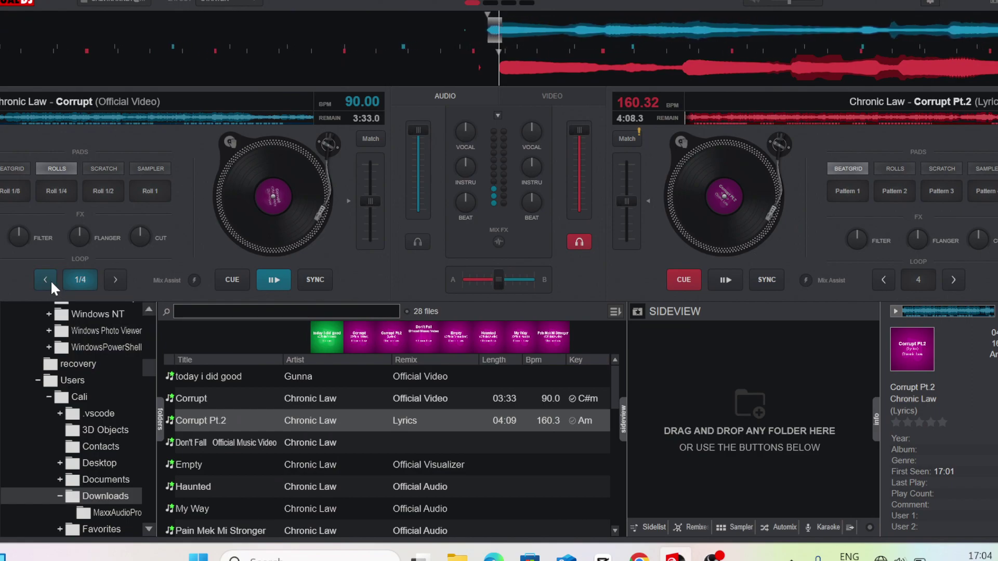
left_click(74, 279)
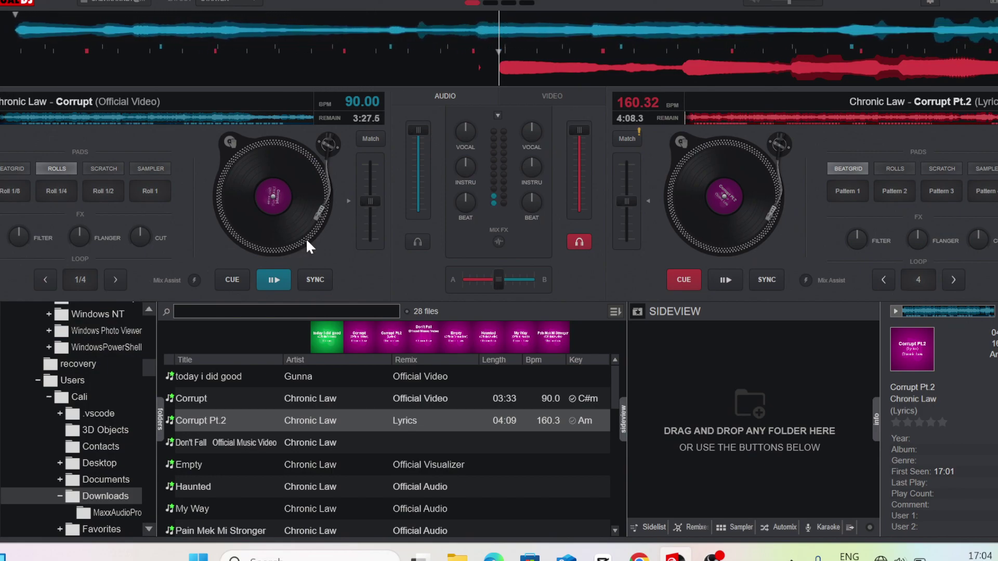
Raise the playback volume in many small increments while Corrupt plays on the first deck
key("XF86AudioLowerVolume")
key("XF86AudioRaiseVolume")
key("XF86AudioRaiseVolume")
key("XF86AudioRaiseVolume")
key("XF86AudioRaiseVolume")
key("XF86AudioRaiseVolume")
key("XF86AudioRaiseVolume")
key("XF86AudioRaiseVolume")
key("XF86AudioRaiseVolume")
key("XF86AudioRaiseVolume")
key("XF86AudioRaiseVolume")
key("XF86AudioRaiseVolume")
key("XF86AudioRaiseVolume")
key("XF86AudioRaiseVolume")
key("XF86AudioRaiseVolume")
key("XF86AudioRaiseVolume")
key("XF86AudioRaiseVolume")
key("XF86AudioRaiseVolume")
key("XF86AudioRaiseVolume")
key("XF86AudioRaiseVolume")
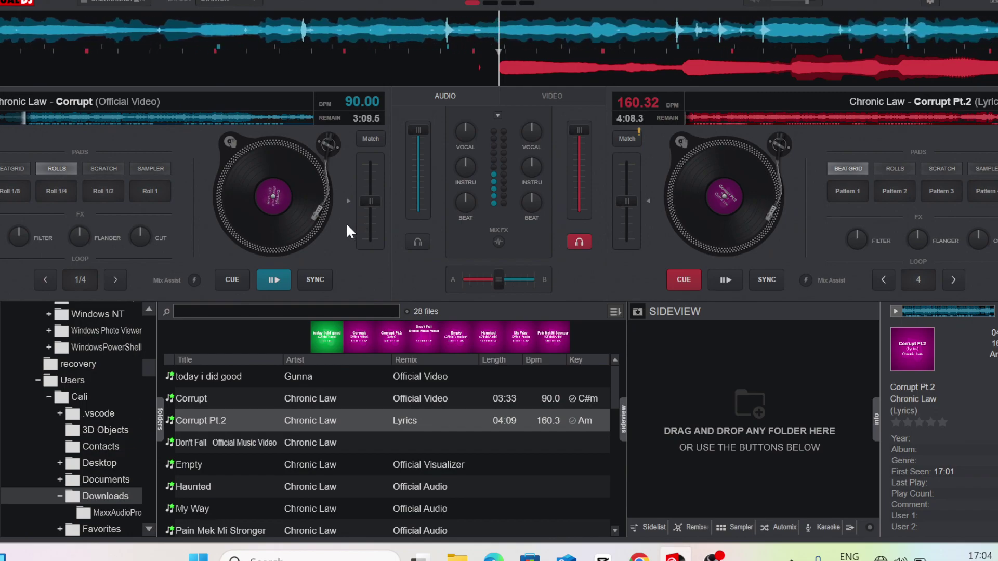
key("XF86AudioRaiseVolume")
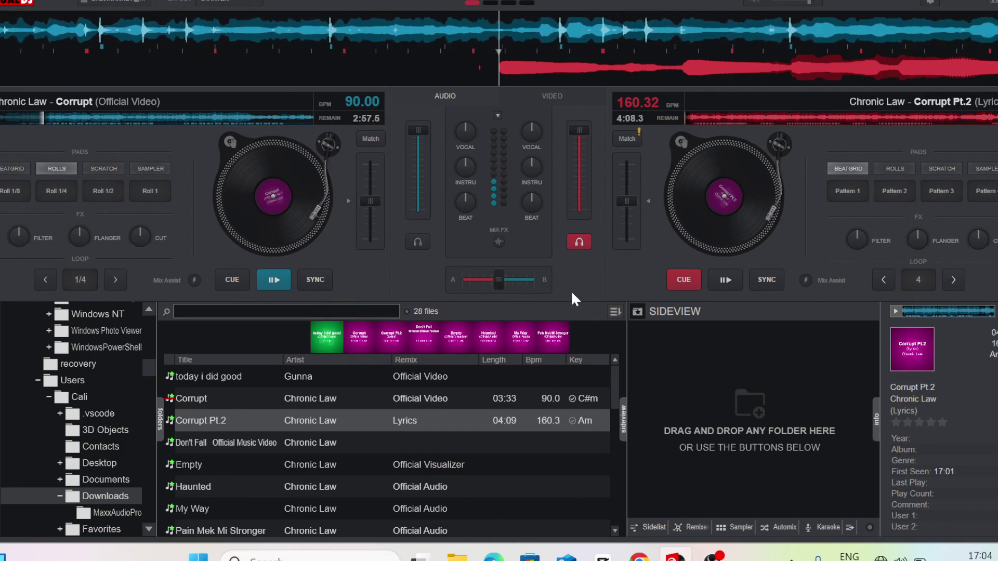
Route the first deck to the headphones and match the second deck's tempo to it
left_click(417, 241)
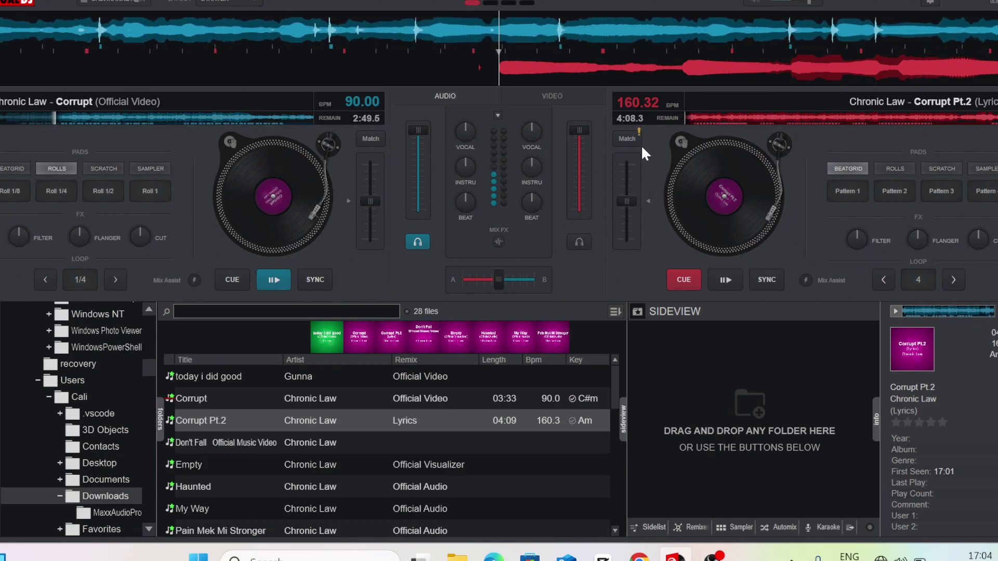
left_click(629, 139)
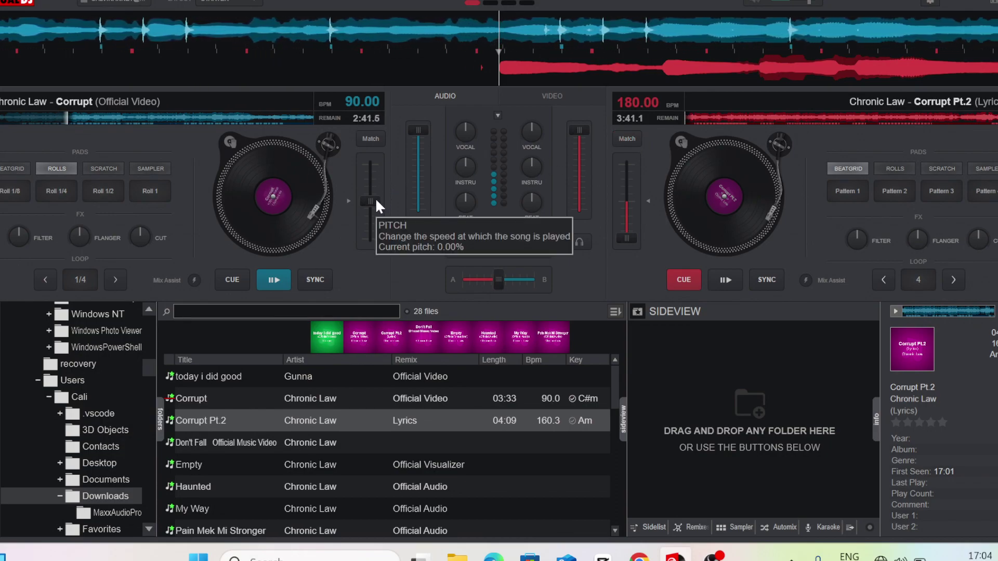
Look through the Scratch, Sampler and Rolls pad pages of the second deck and return to Beatgrid
left_click(943, 191)
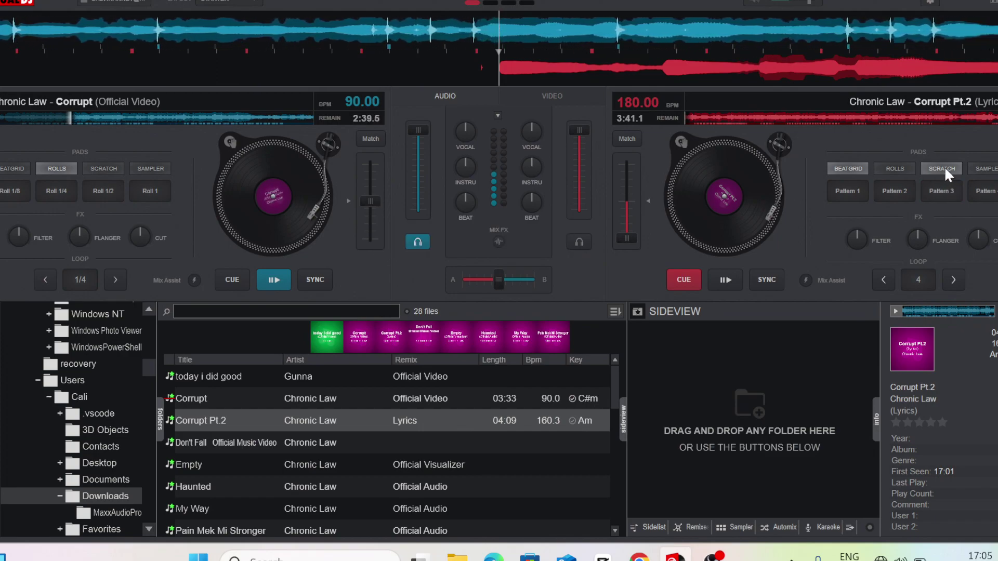
left_click(944, 165)
left_click(981, 171)
left_click(895, 168)
left_click(852, 167)
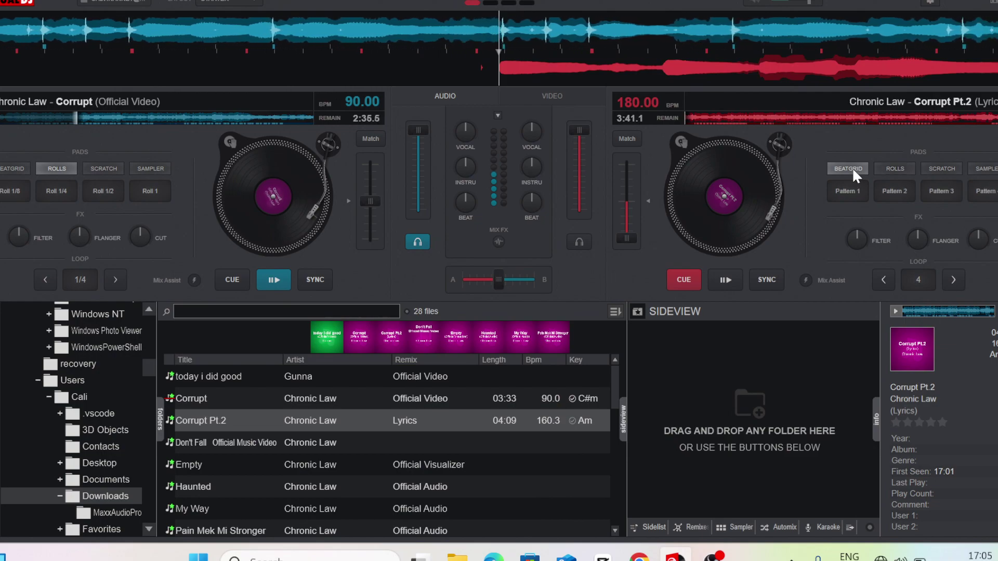
View the first deck's Scratch pads, switch them to Sampler and trigger the Siren sample
left_click(107, 167)
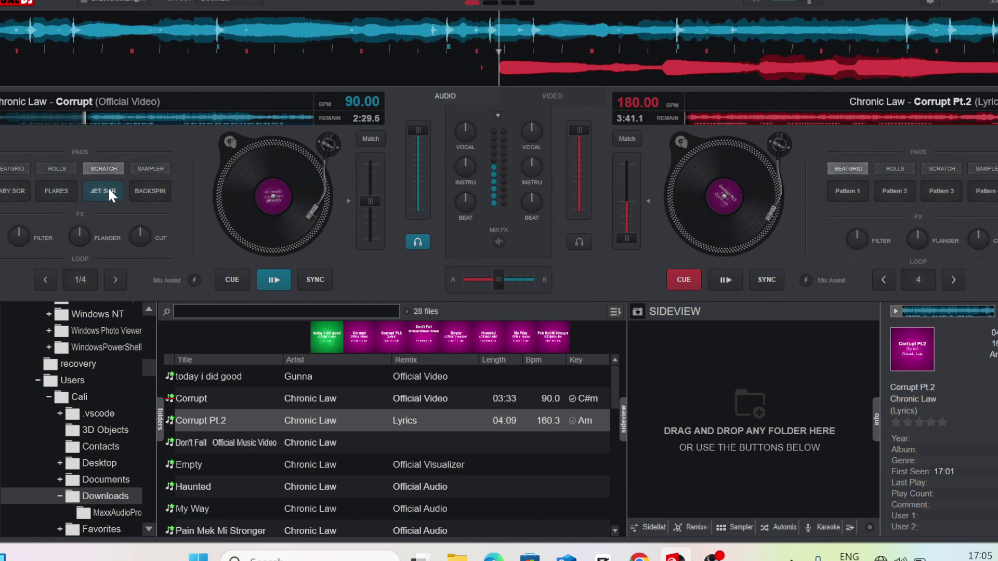
left_click(138, 170)
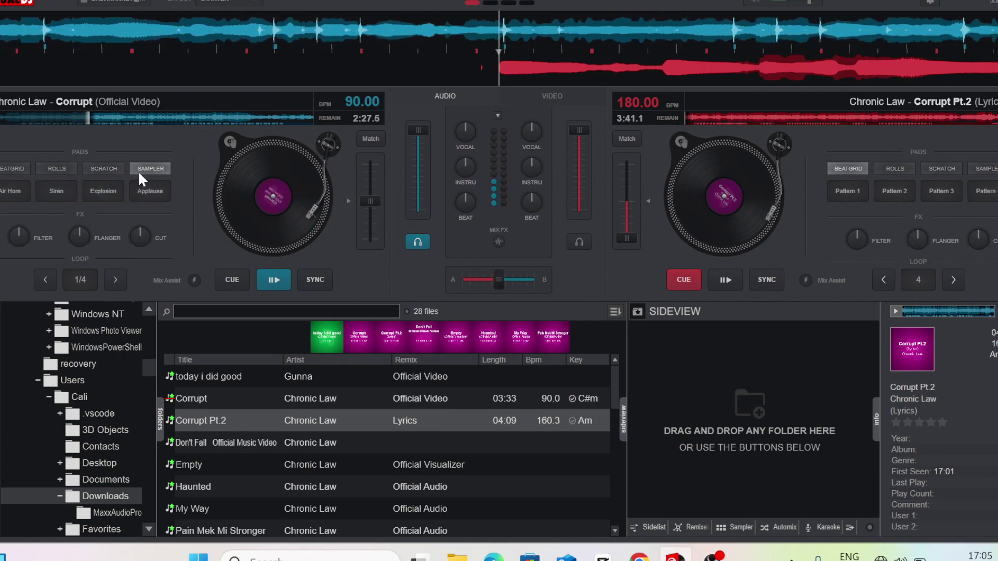
left_click(63, 192)
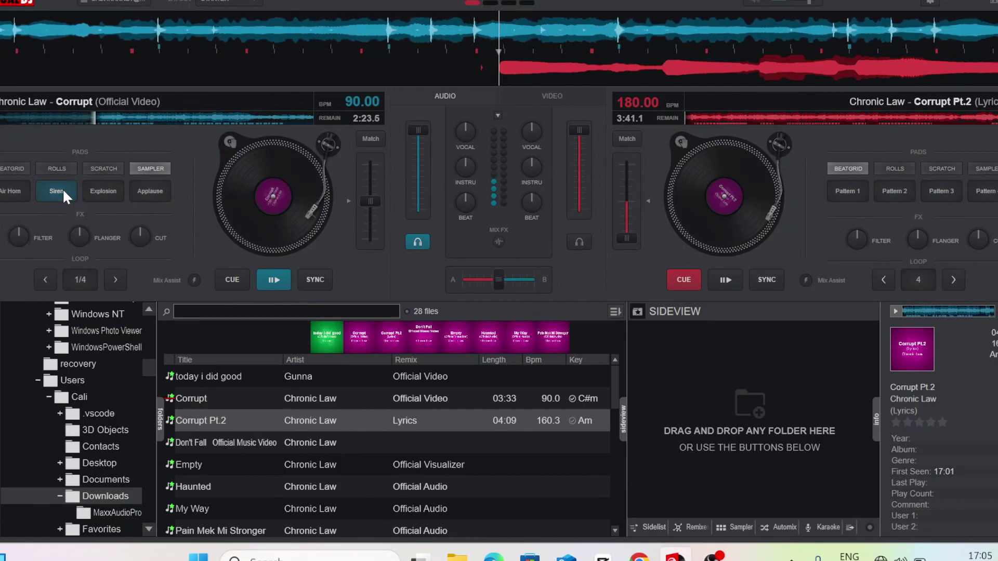
Show the Sampler in the sideview and play its Air Horn and Siren samples
left_click(731, 521)
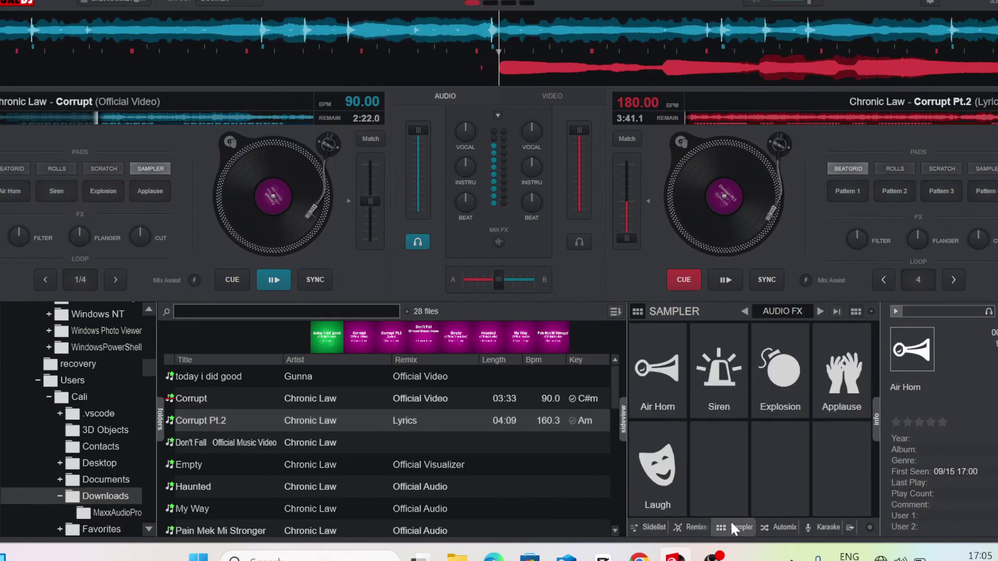
left_click(662, 387)
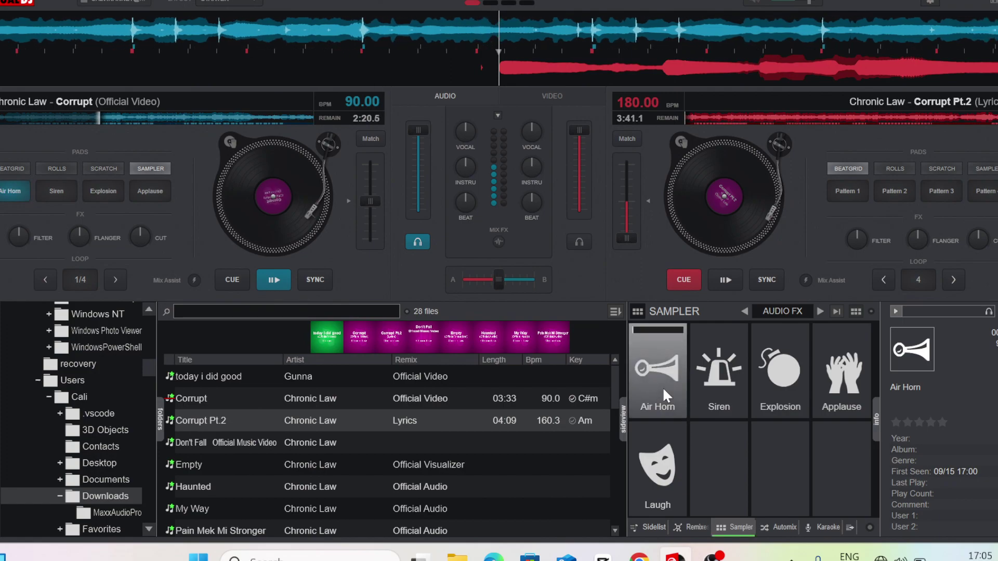
left_click(730, 386)
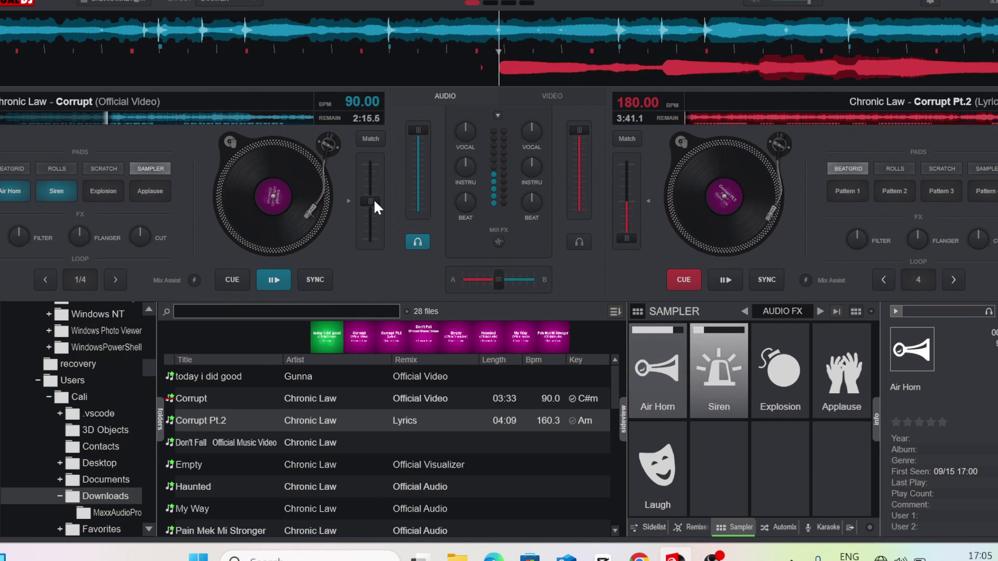
Vary the first deck's pitch to 83.90, 90.16 and 100.05 BPM and match the second deck's tempo to it
left_click_drag(375, 199, 385, 179)
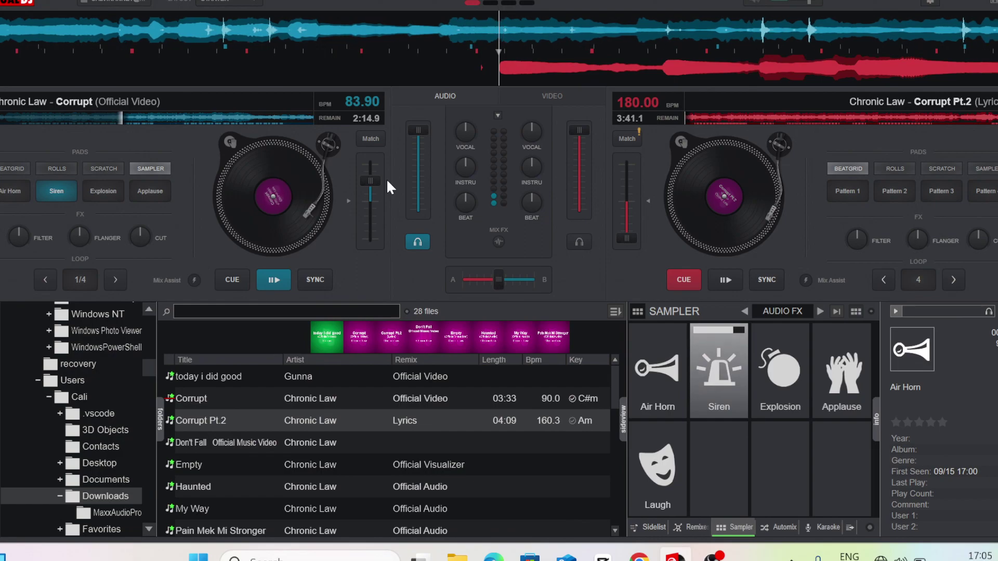
left_click_drag(386, 178, 386, 198)
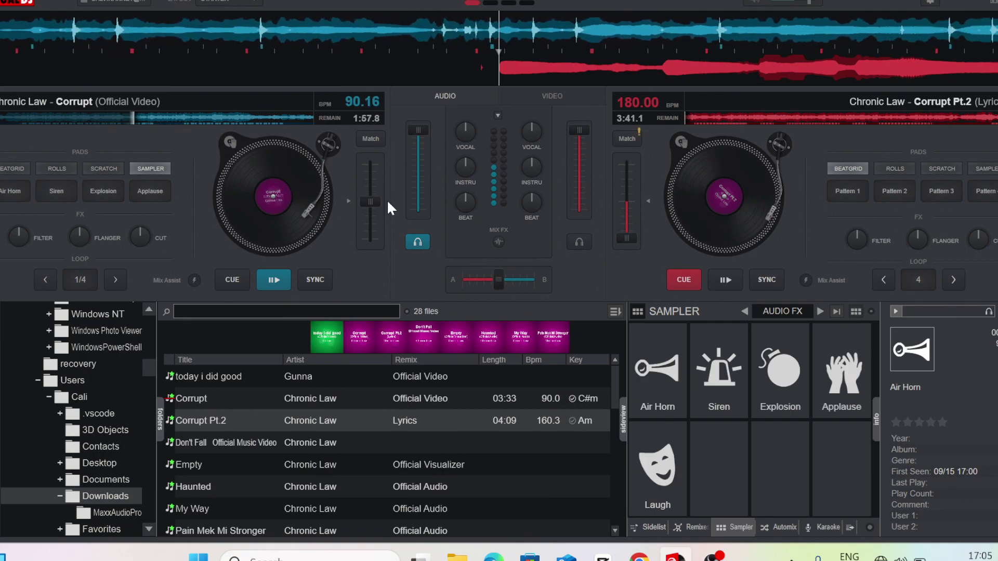
left_click_drag(387, 199, 388, 233)
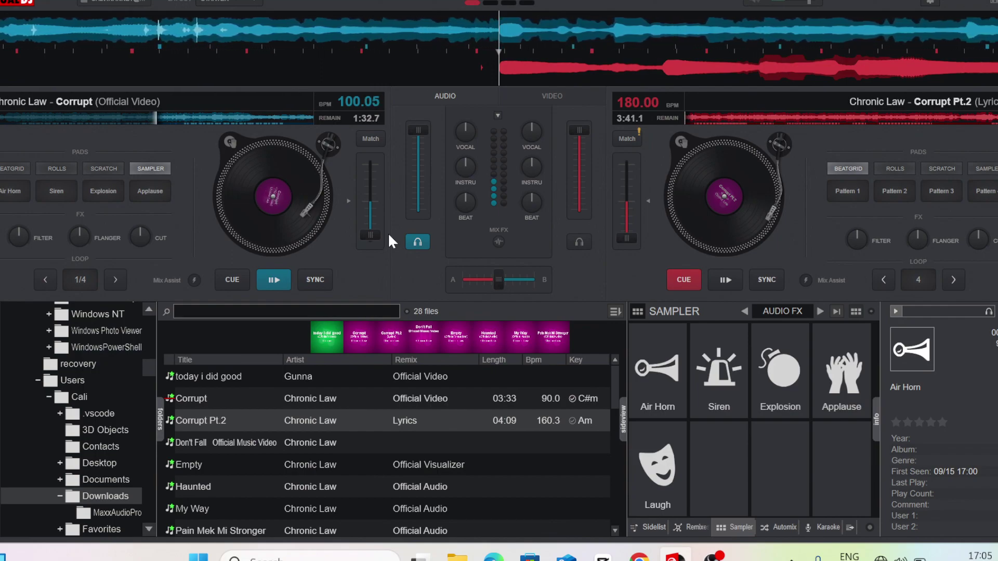
left_click(627, 140)
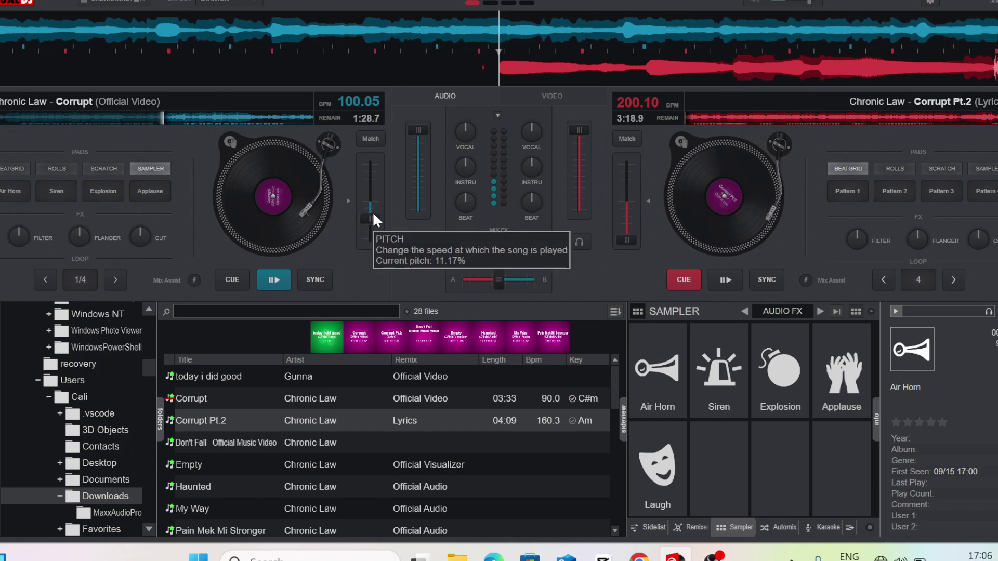
Slow the first deck to 94.75 BPM and load Don't Fall by Chronic Law onto the second deck
left_click_drag(373, 215, 379, 203)
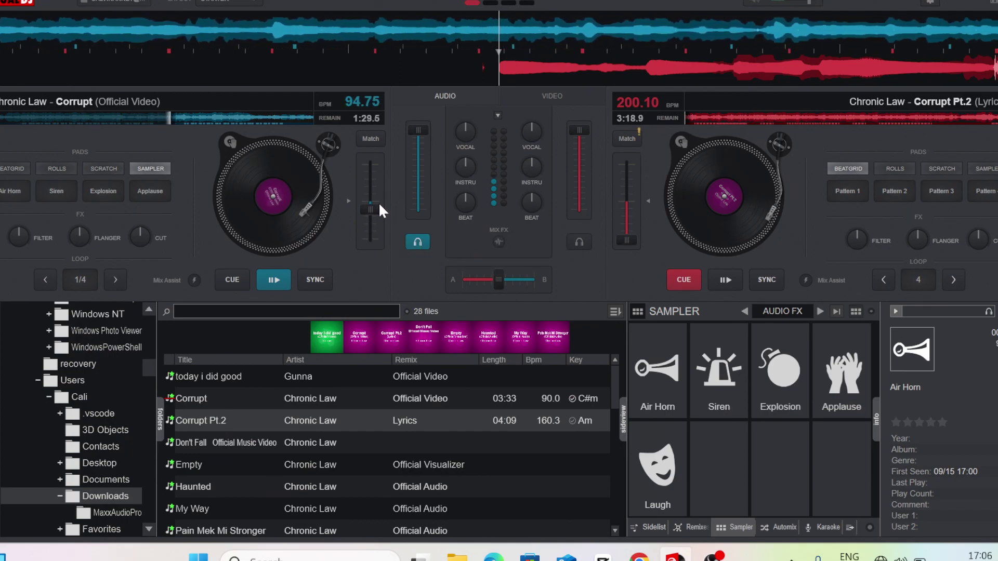
left_click_drag(331, 442, 710, 223)
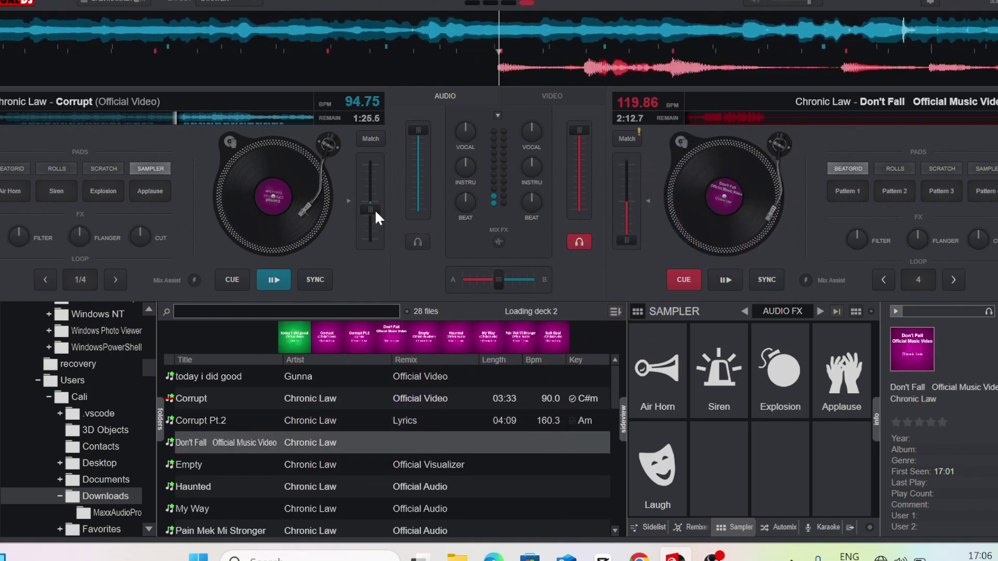
Set the first deck to 97.92 BPM with the crossfader fully on A, and sync the second deck to it
left_click_drag(374, 208, 375, 213)
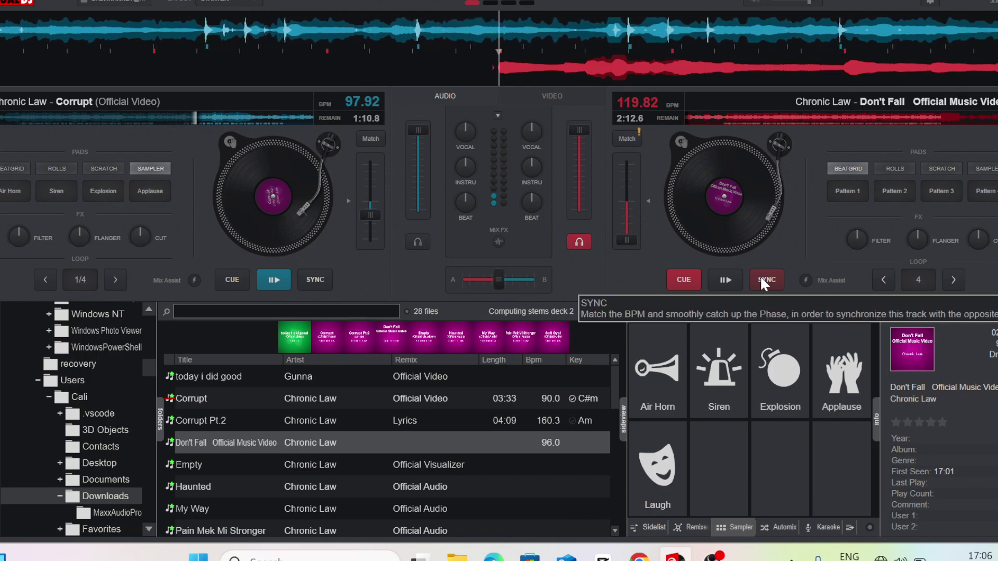
left_click_drag(501, 275, 445, 276)
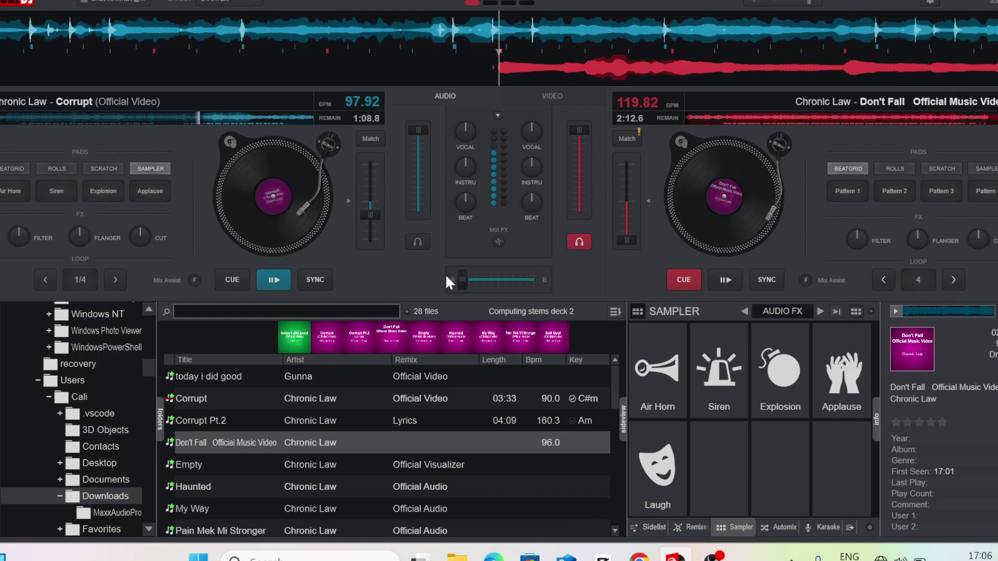
left_click(768, 279)
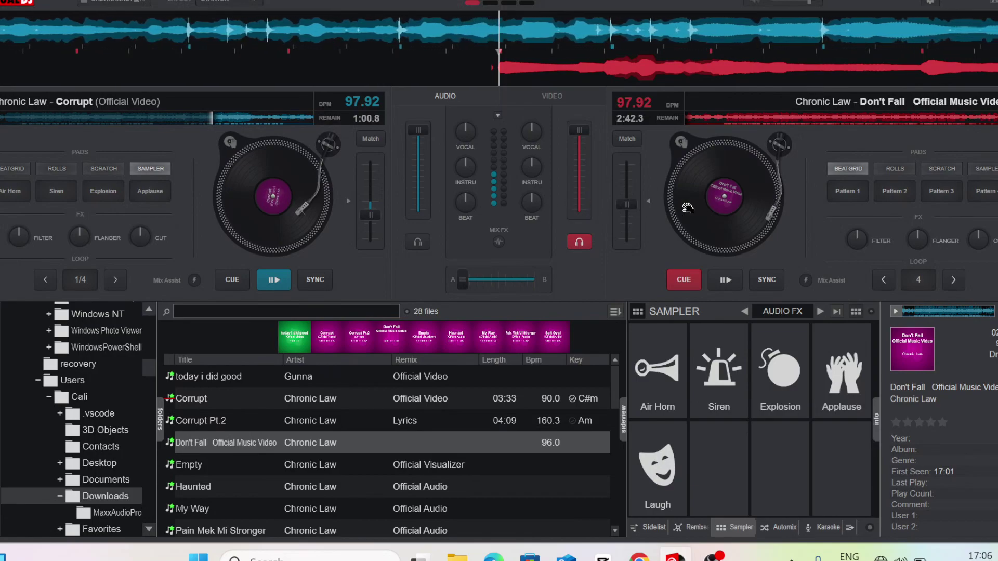
Activate a 4-beat loop on Don't Fall and play it in sync with the first deck
left_click(925, 279)
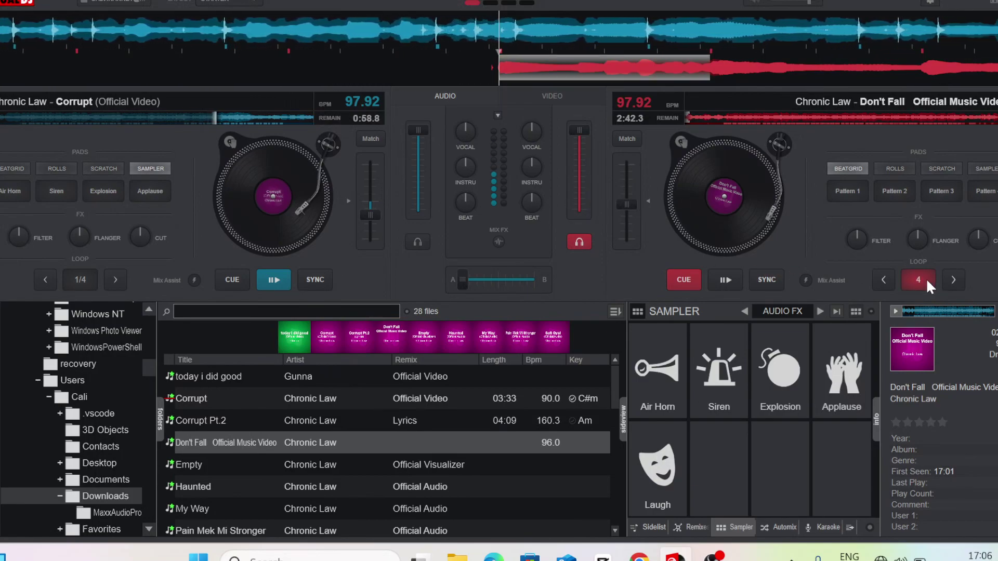
left_click(737, 279)
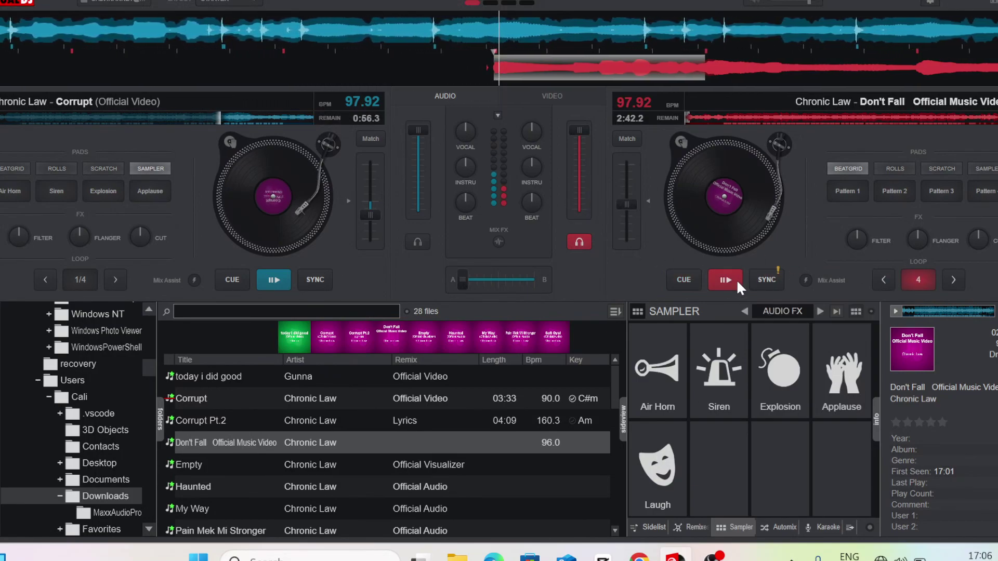
left_click(765, 278)
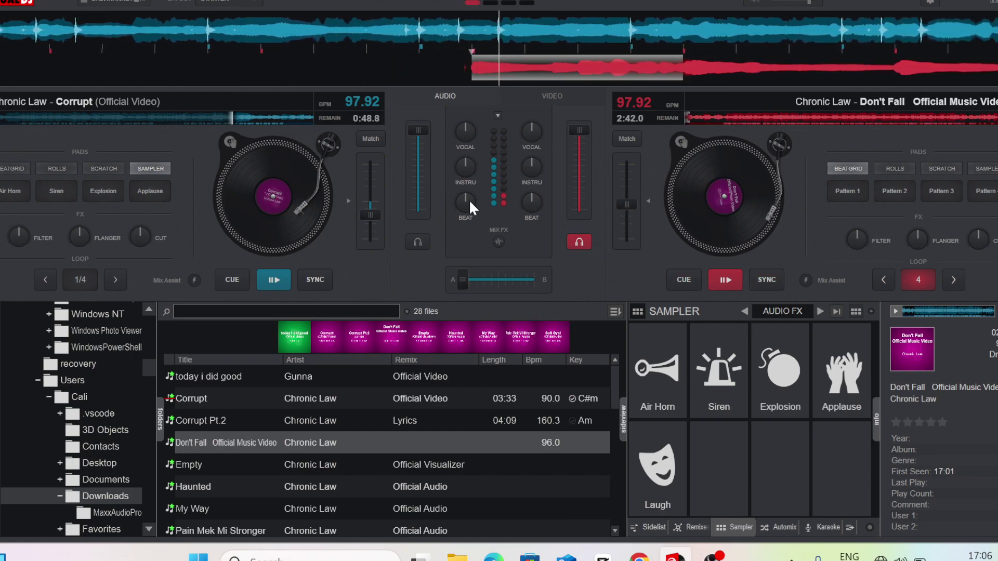
Cut the second deck's instrumental and beat stems completely, dismissing the stems preparation dialog
left_click(463, 155)
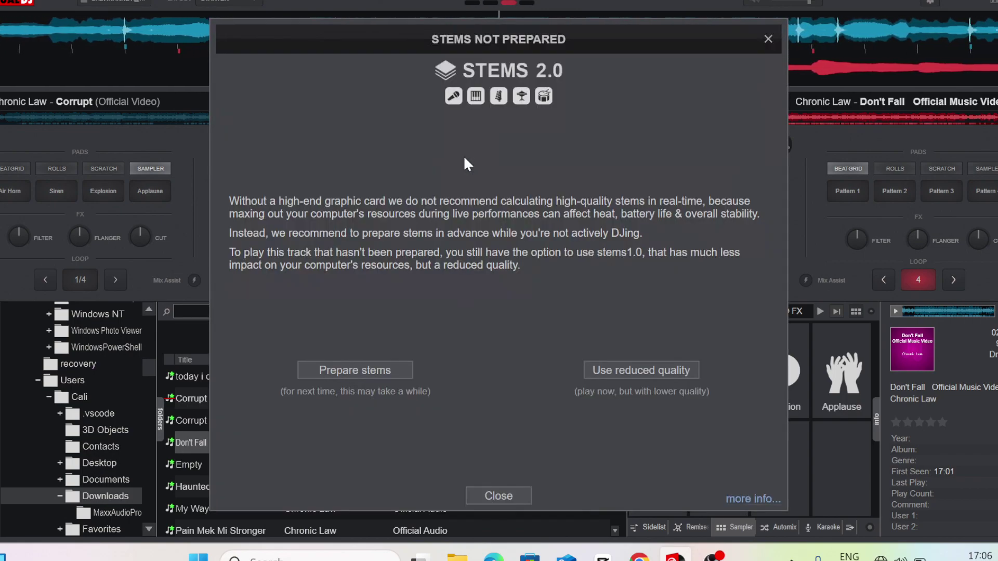
left_click(768, 39)
left_click(532, 156)
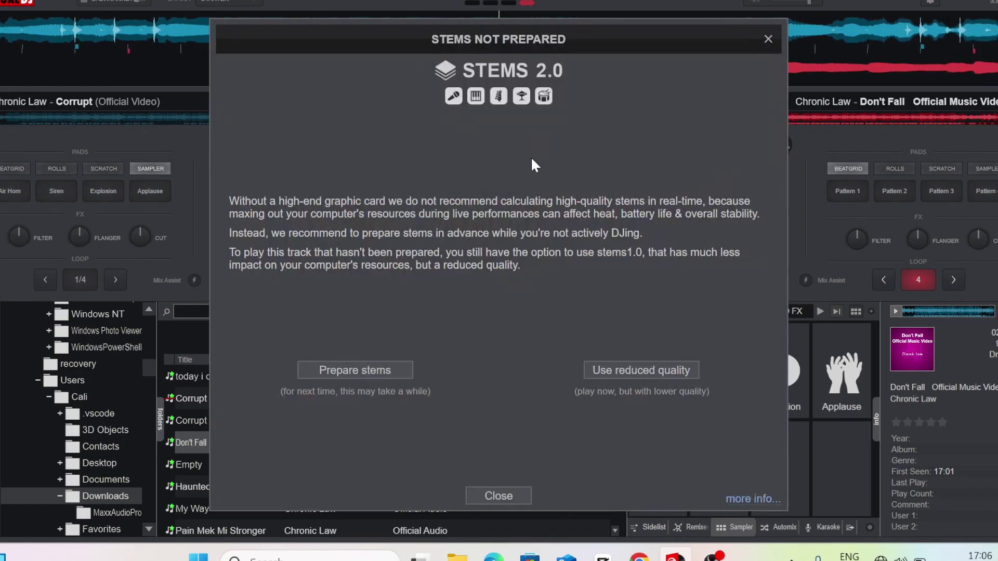
left_click(762, 42)
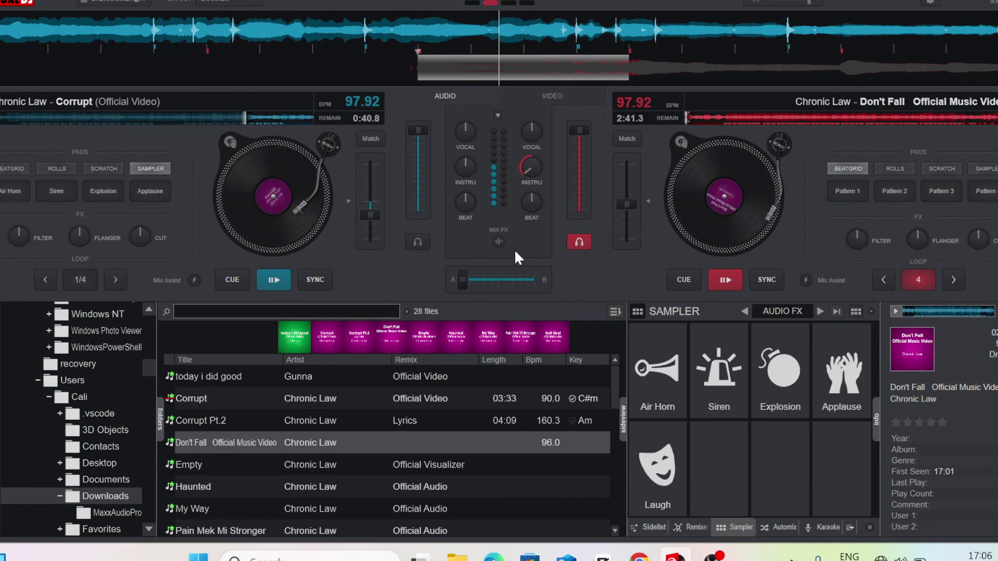
left_click(532, 200)
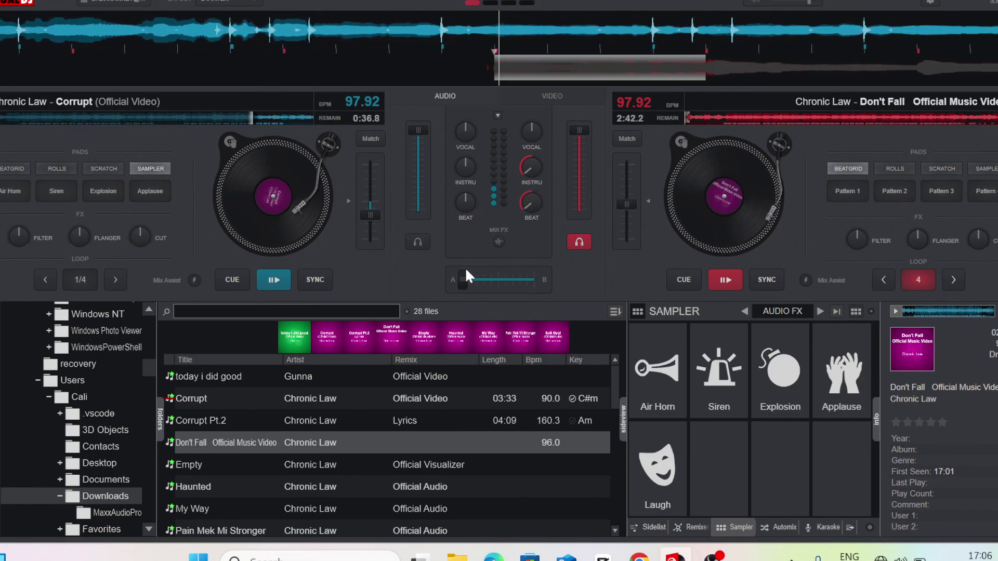
Bring the crossfader to about the centre and release the second deck's 4-beat loop
left_click_drag(466, 270, 495, 276)
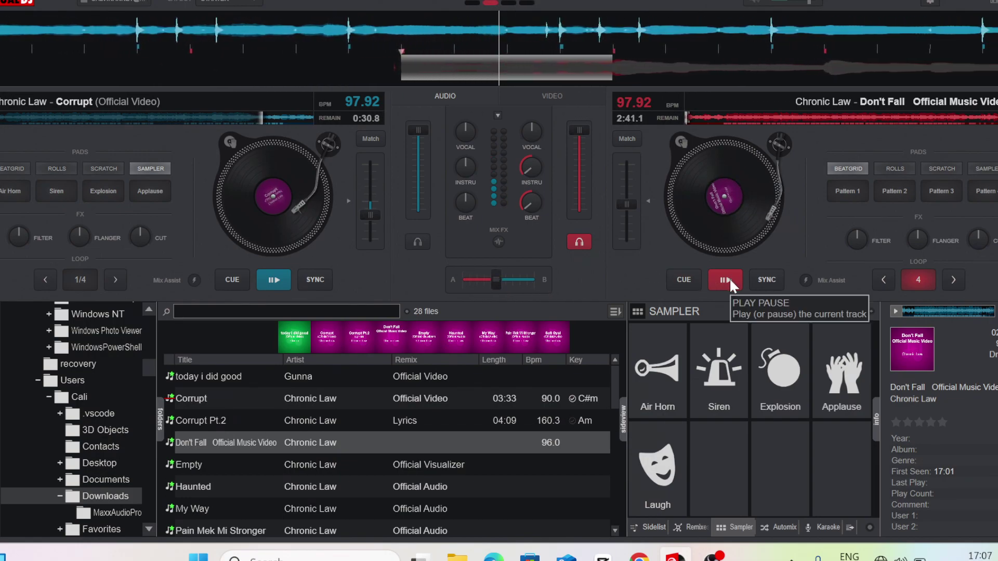
left_click(925, 278)
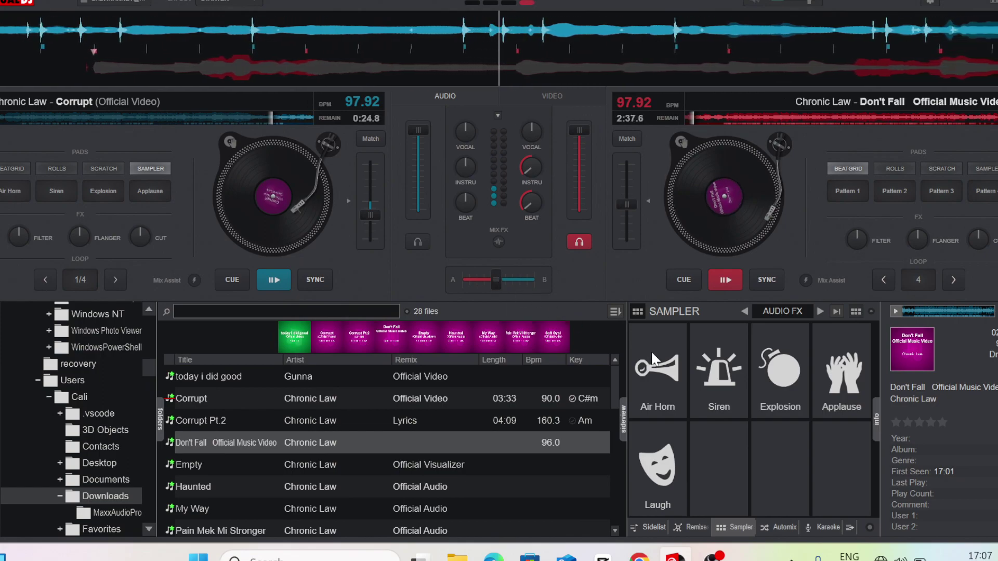
Play the Air Horn sample and fade the crossfader in stages fully over to B
left_click(685, 369)
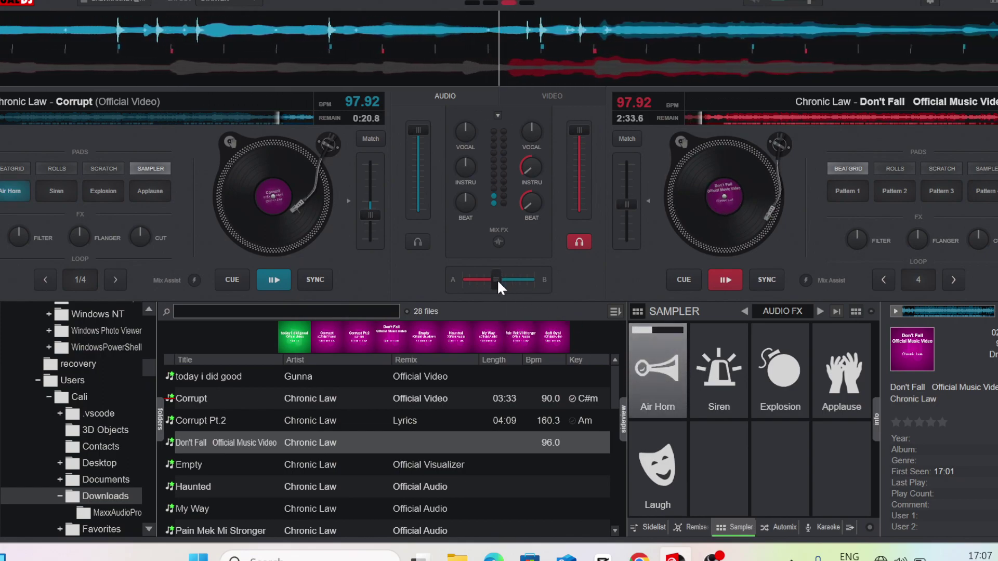
left_click_drag(497, 280, 525, 280)
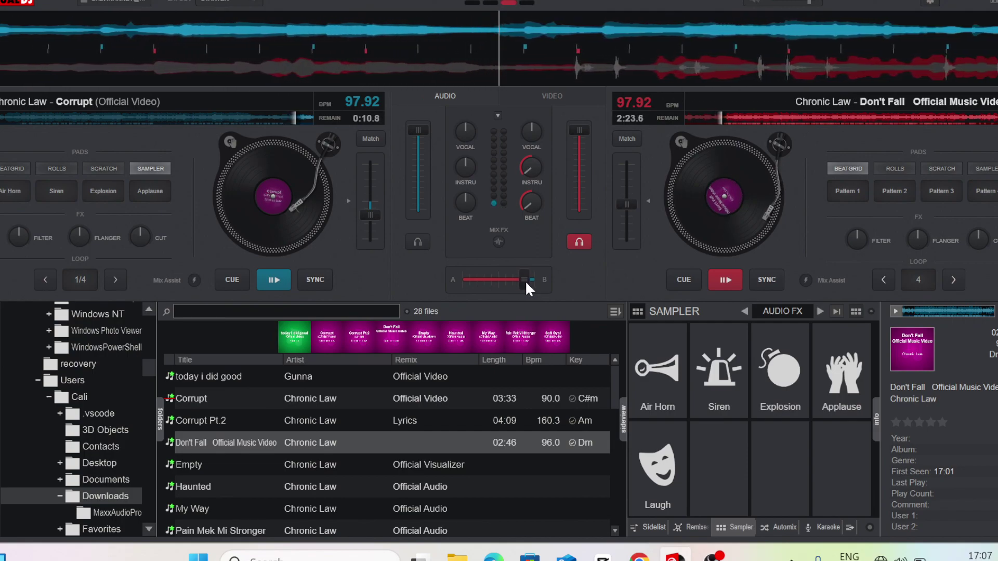
left_click_drag(525, 280, 529, 282)
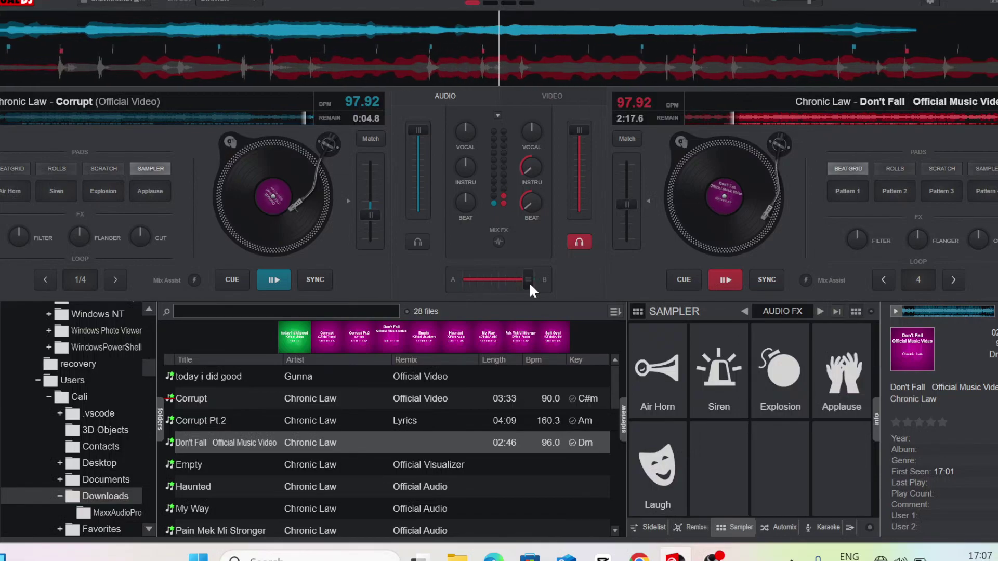
left_click_drag(529, 283, 539, 284)
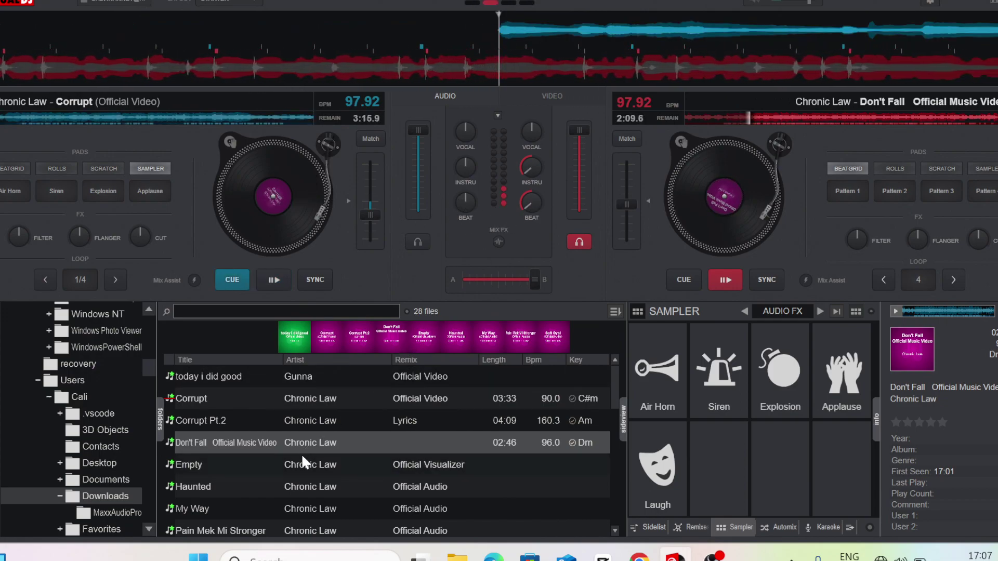
Load Empty by Chronic Law onto the first deck and restore the second deck's beat and instrumental stems, with an Air Horn sample in between
left_click_drag(302, 463, 252, 199)
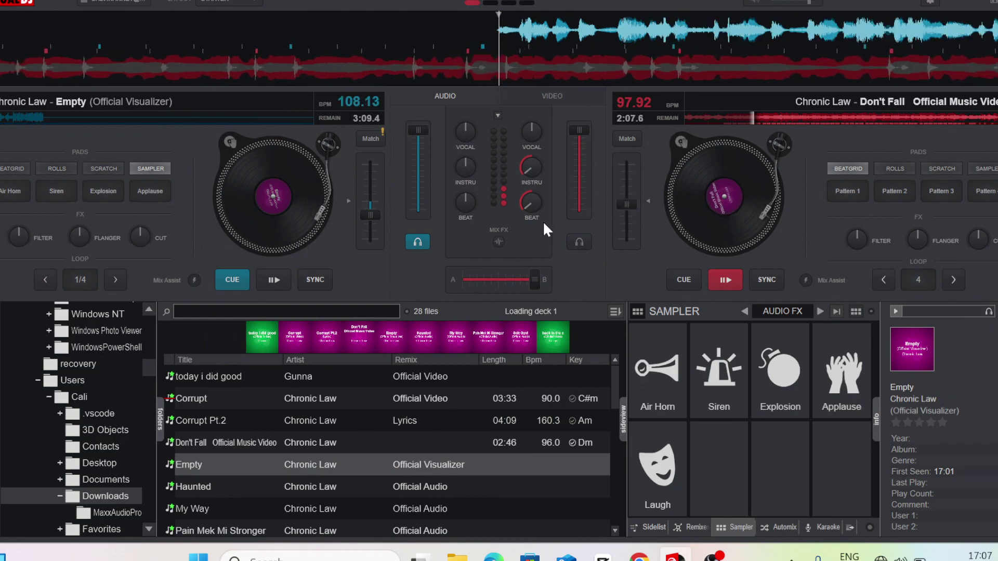
left_click_drag(520, 207, 529, 166)
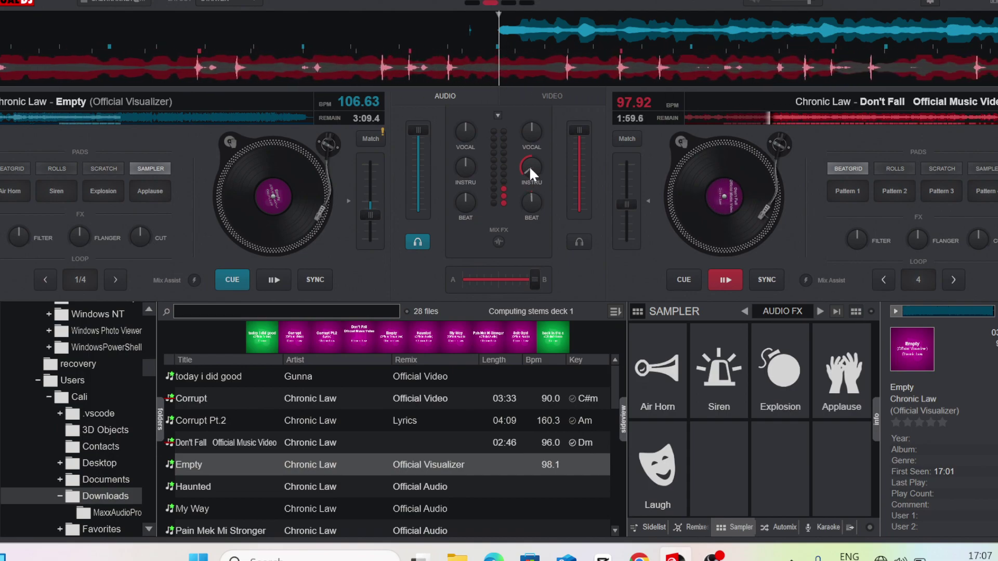
left_click(657, 396)
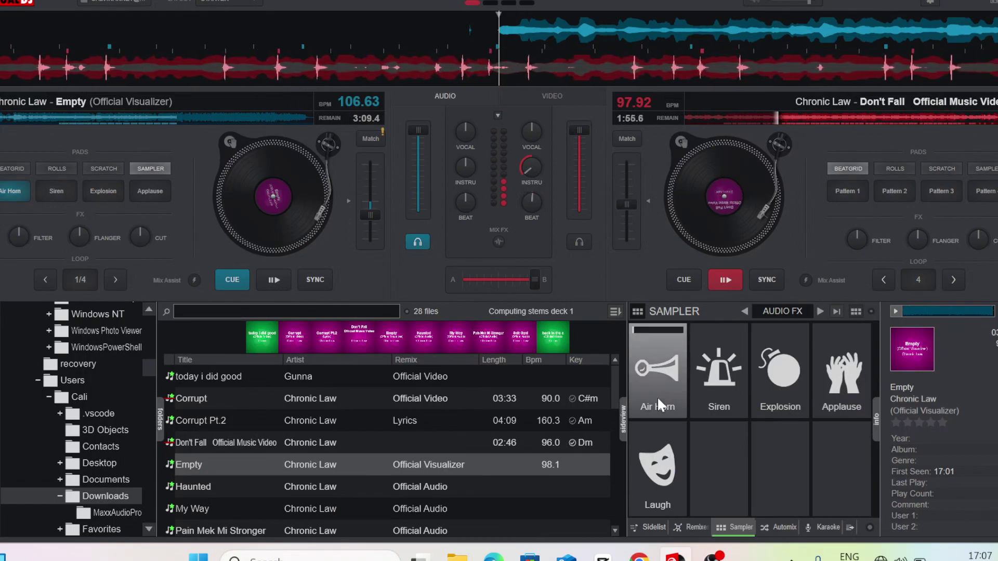
left_click_drag(525, 170, 532, 126)
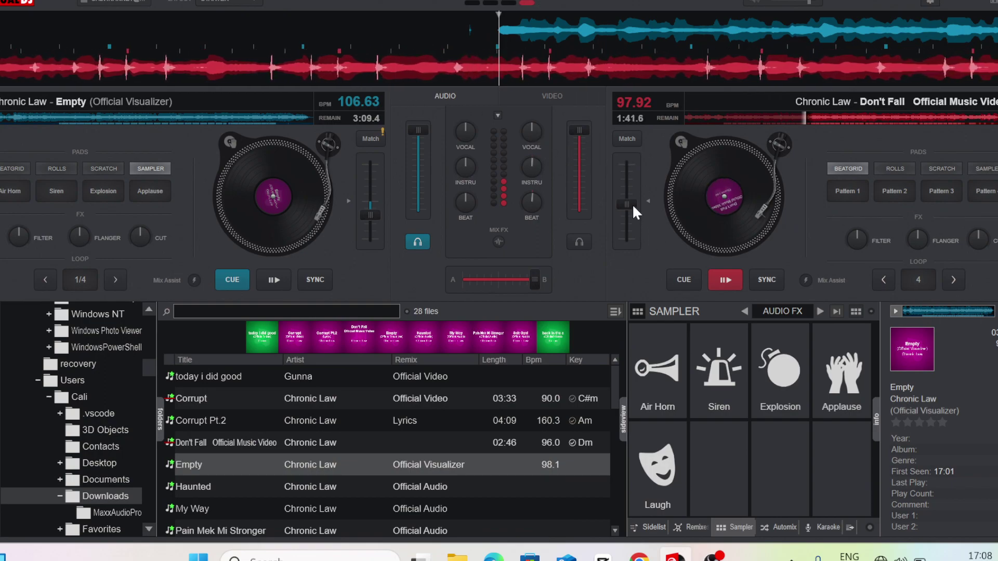
Raise the second deck's tempo in small increments to 99.38 BPM
scroll(631, 202, "down", 1)
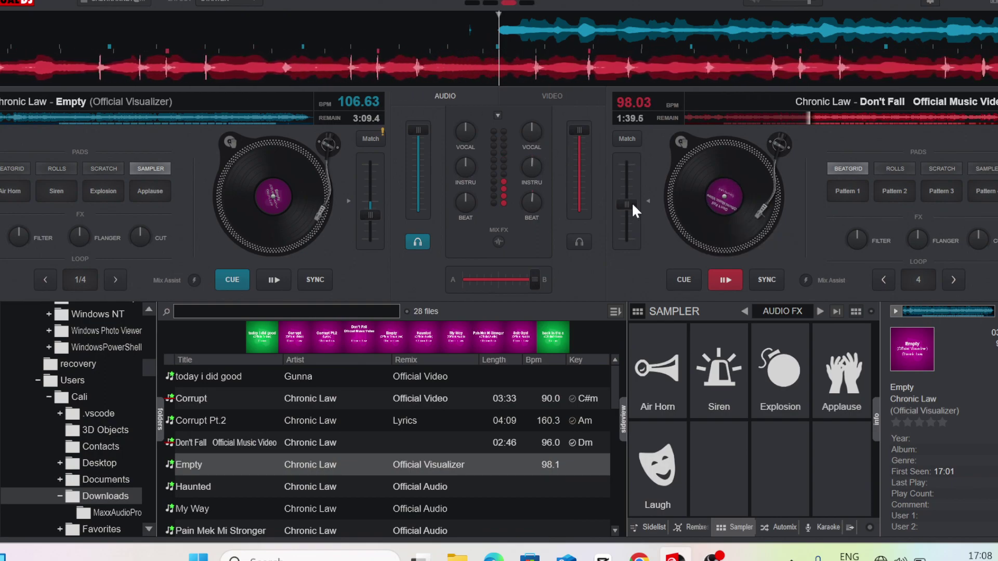
left_click_drag(632, 202, 632, 204)
scroll(633, 203, "down", 1)
scroll(634, 204, "down", 1)
Switch headphone monitoring to the second deck and back to the first deck
left_click(583, 240)
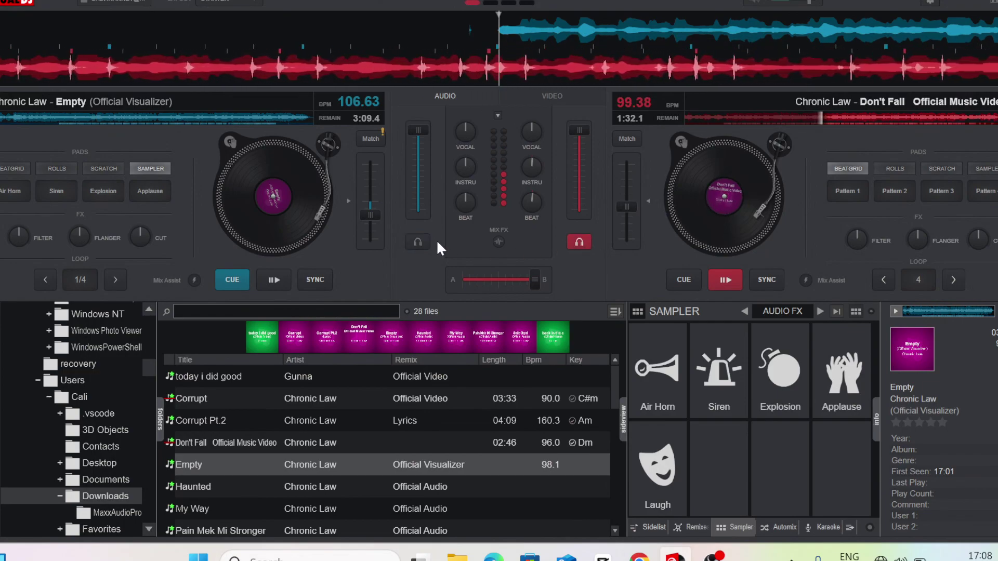
left_click(417, 242)
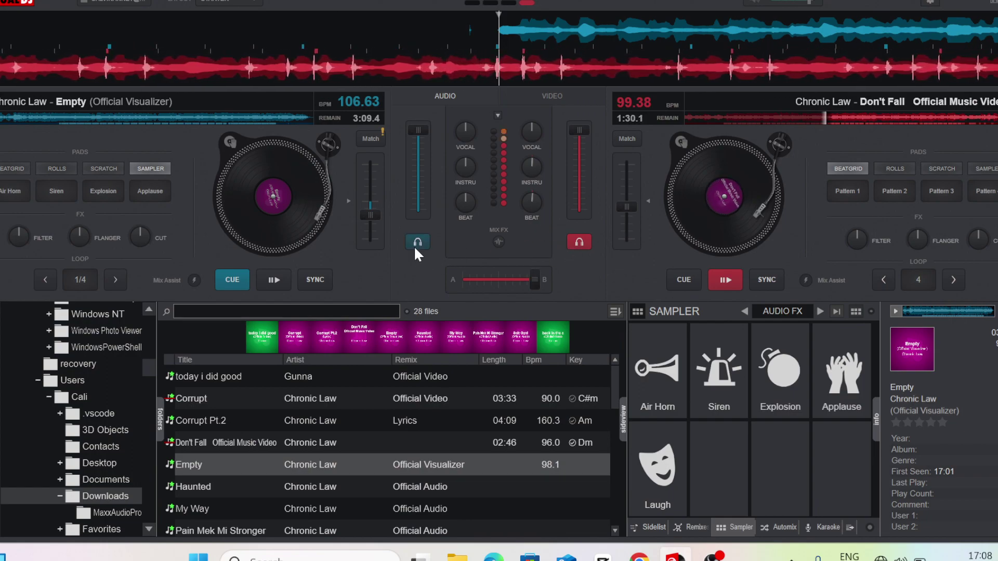
left_click(413, 241)
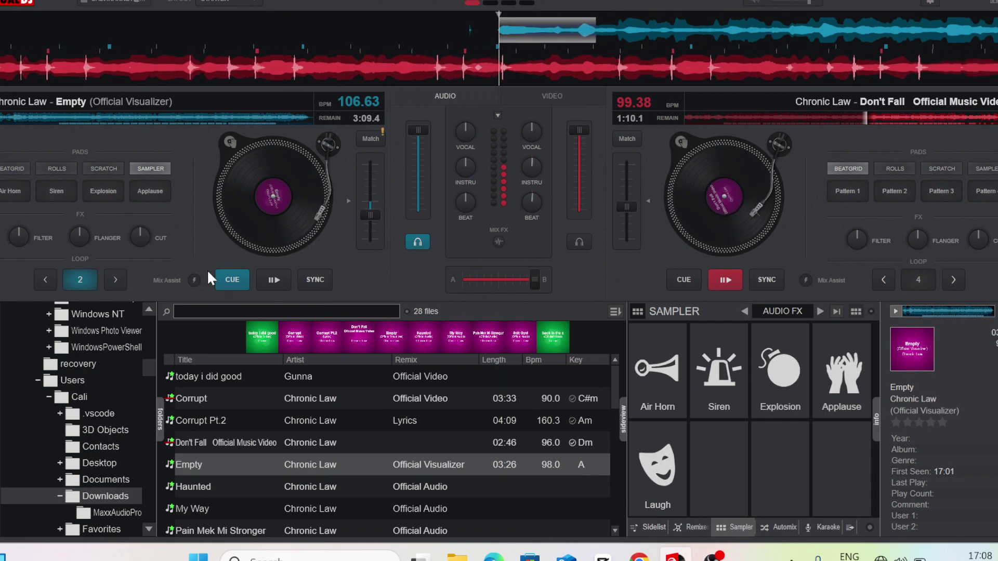
Sync the looped Empty track to the second deck and play it, easing the crossfader from B to just past the centre
left_click(314, 283)
left_click(283, 283)
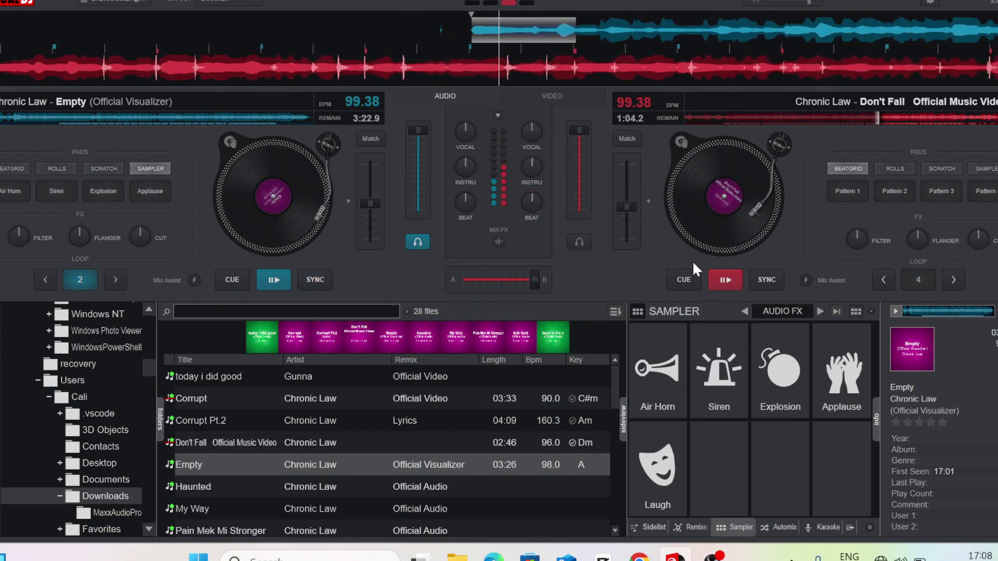
left_click_drag(534, 278, 513, 276)
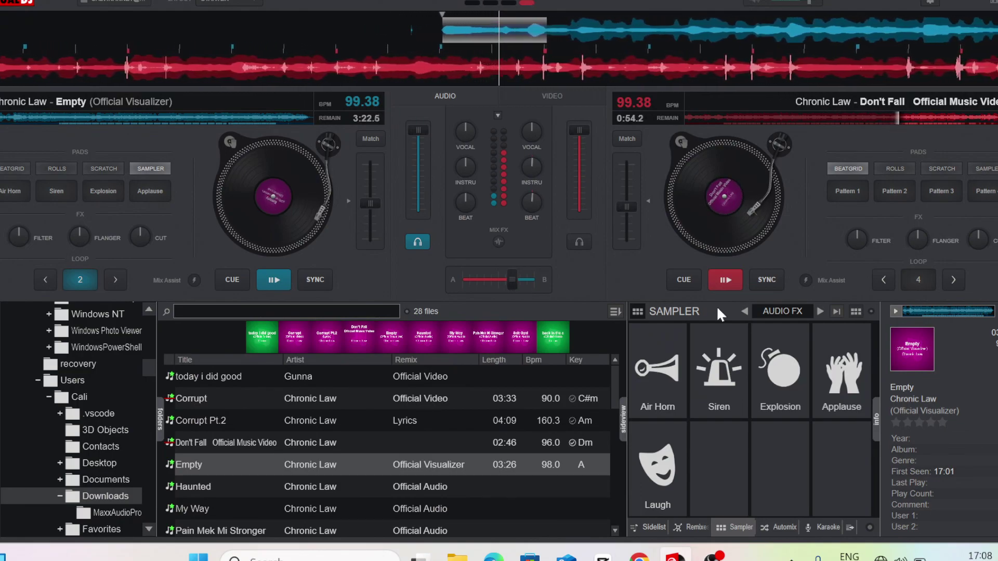
Play the Applause and Laugh samples and lengthen the first deck's loop to 4 beats
left_click(842, 374)
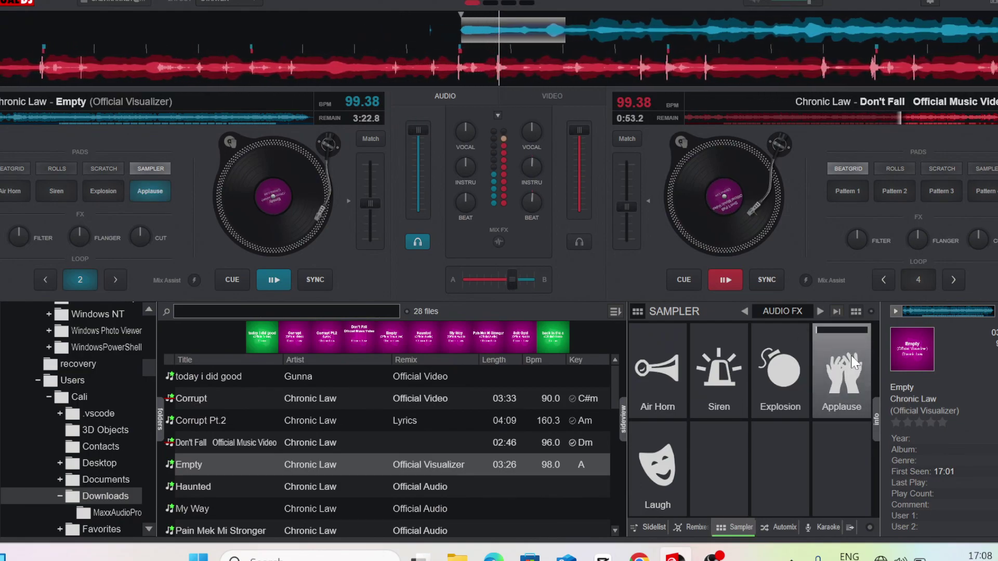
left_click(659, 458)
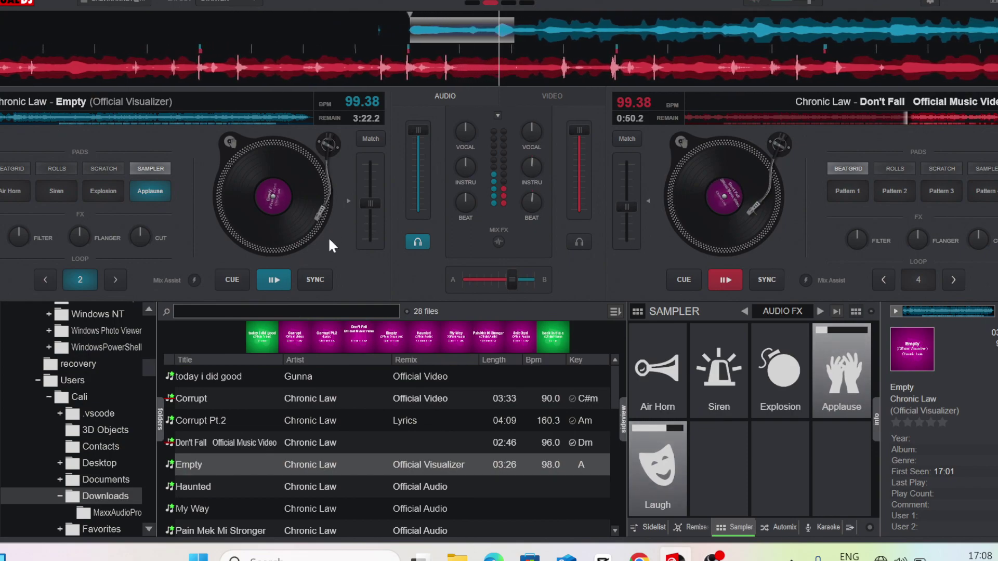
left_click(115, 279)
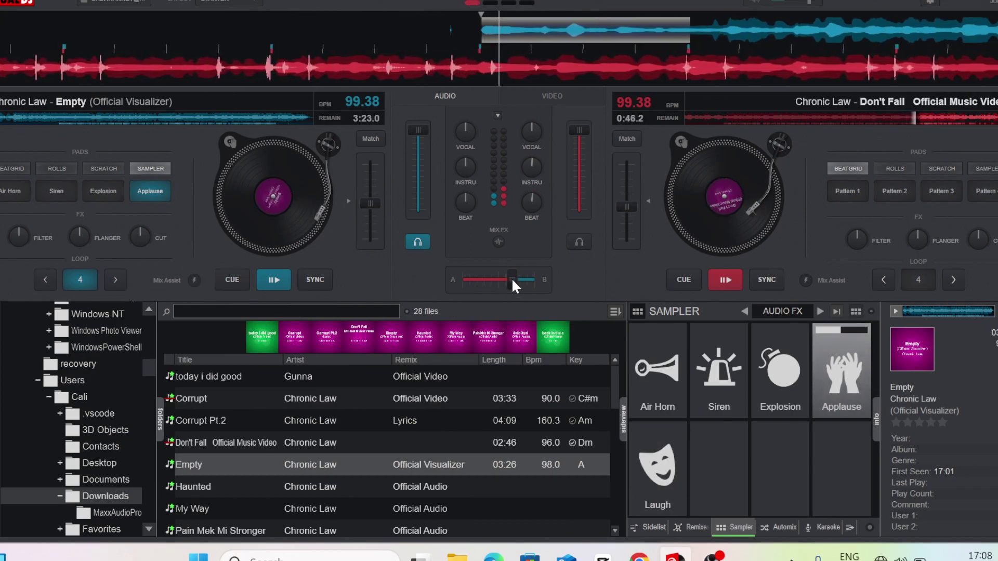
Fade the crossfader gradually past the centre until it is close to A
left_click_drag(513, 281, 502, 280)
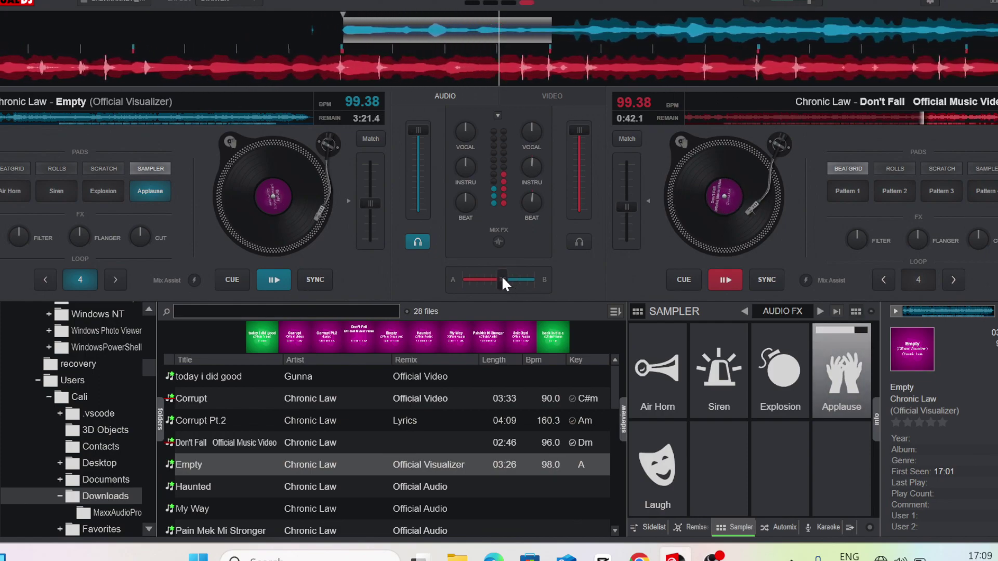
left_click_drag(501, 276, 488, 270)
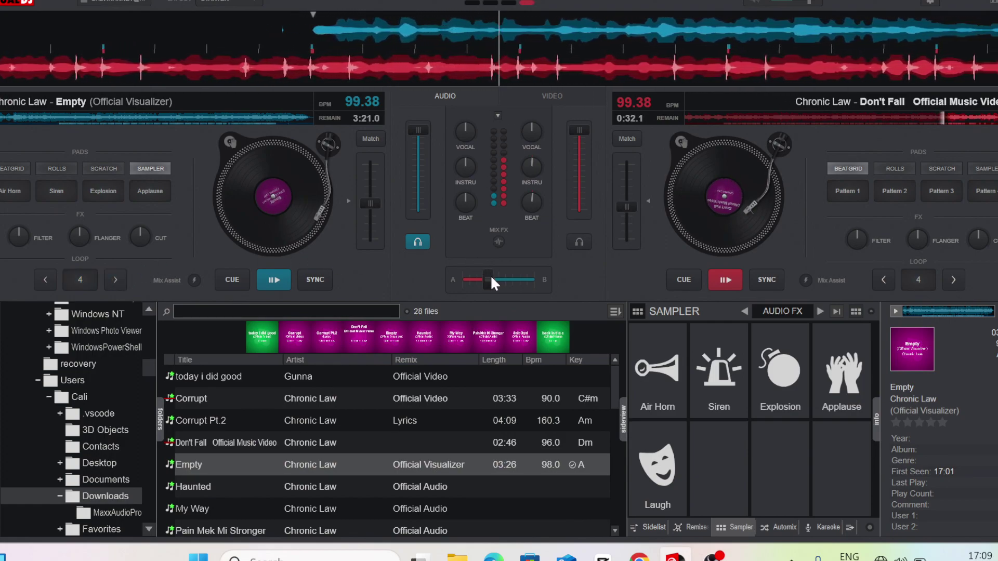
mouse_move(489, 280)
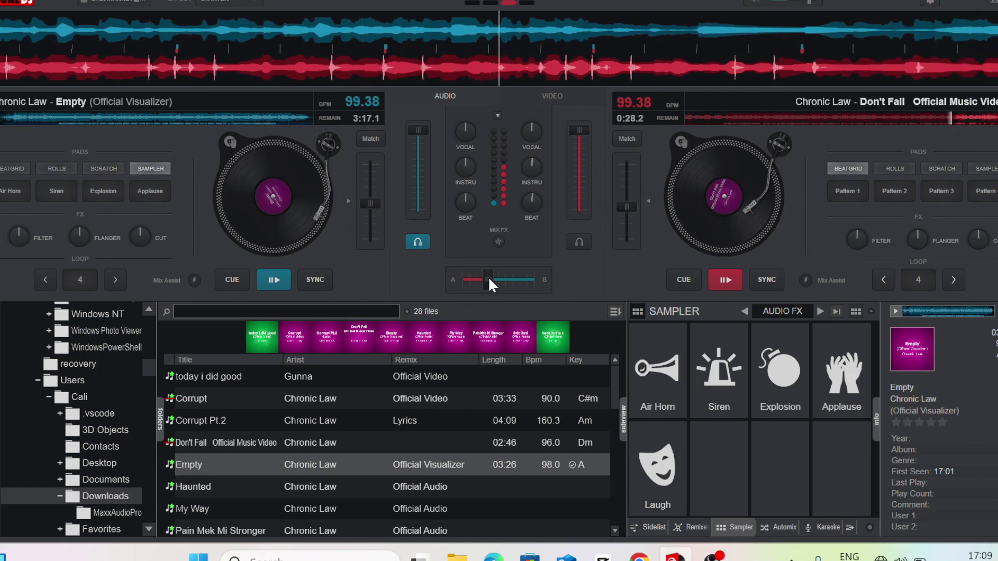
left_click_drag(488, 276, 476, 279)
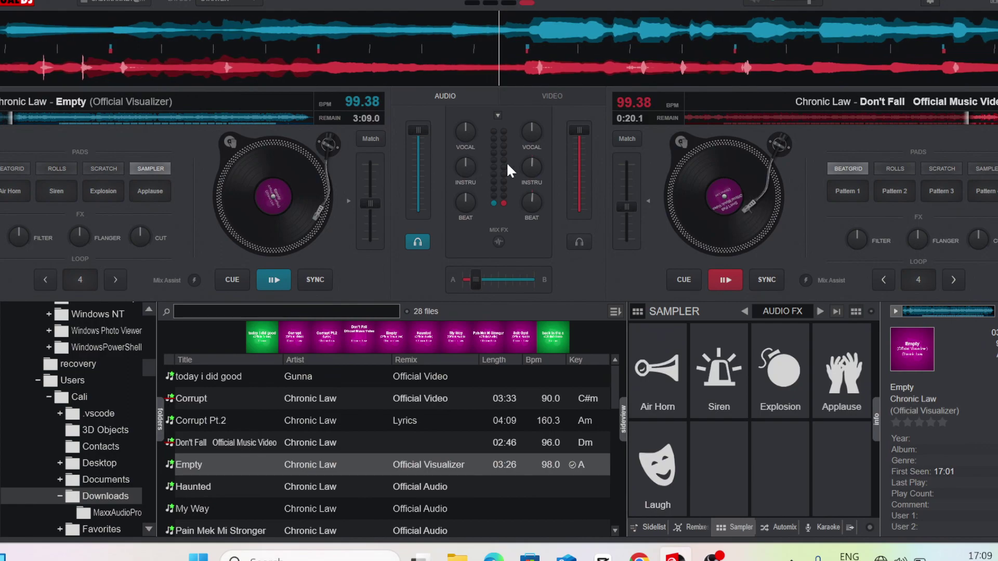
Turn the instrumental and beat stems of Don't Fall on the second deck all the way down
left_click_drag(532, 164, 523, 266)
left_click_drag(532, 197, 538, 314)
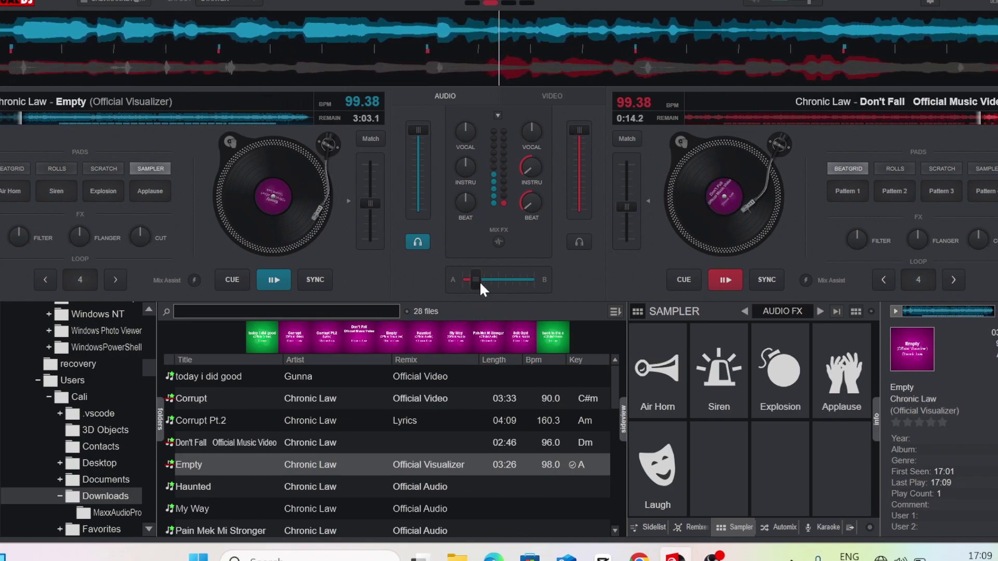
mouse_move(476, 276)
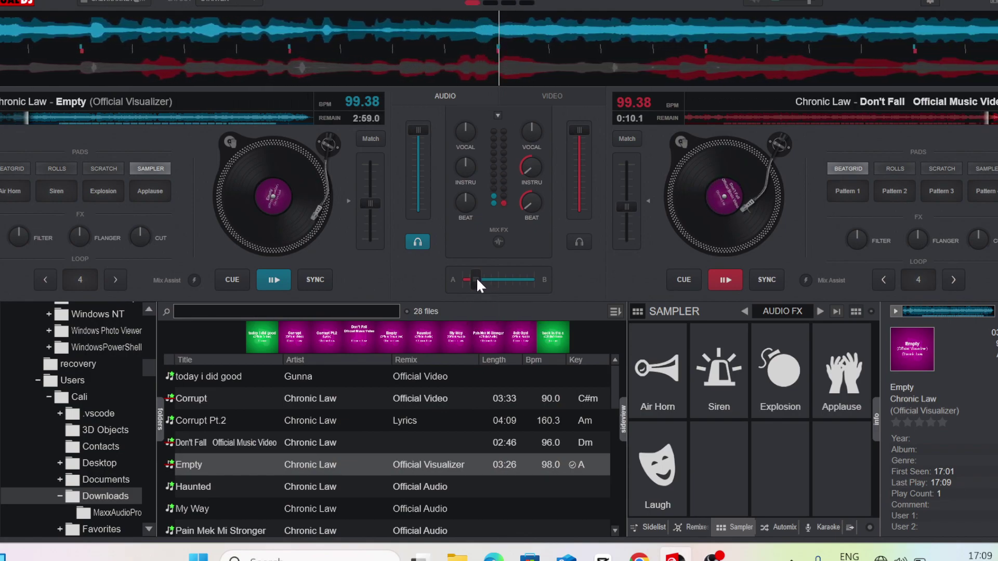
Complete the crossfade to A and prepare Haunted on the second deck, tempo-synced with a 4-beat loop
left_click_drag(476, 277, 457, 269)
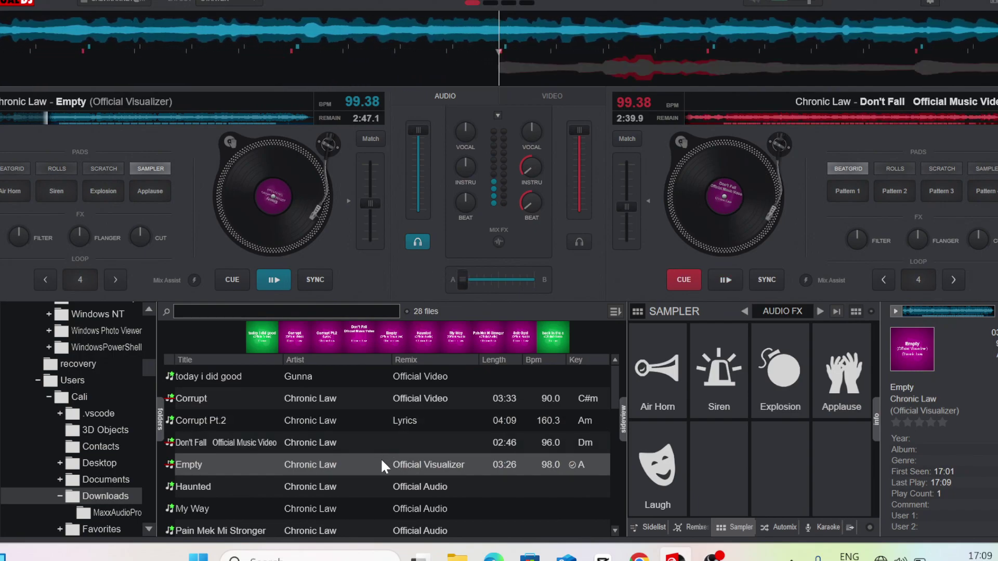
left_click_drag(372, 482, 729, 222)
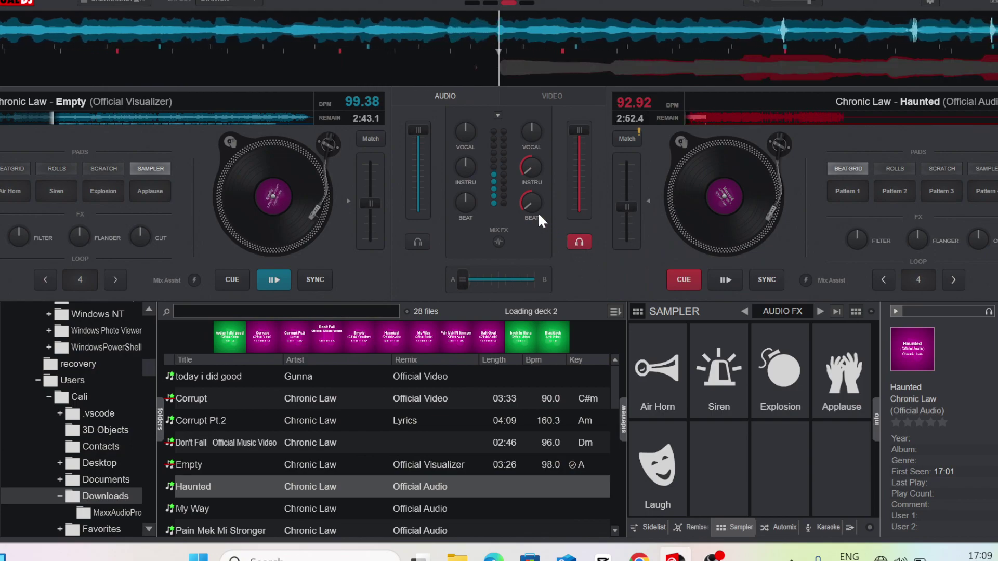
left_click(758, 280)
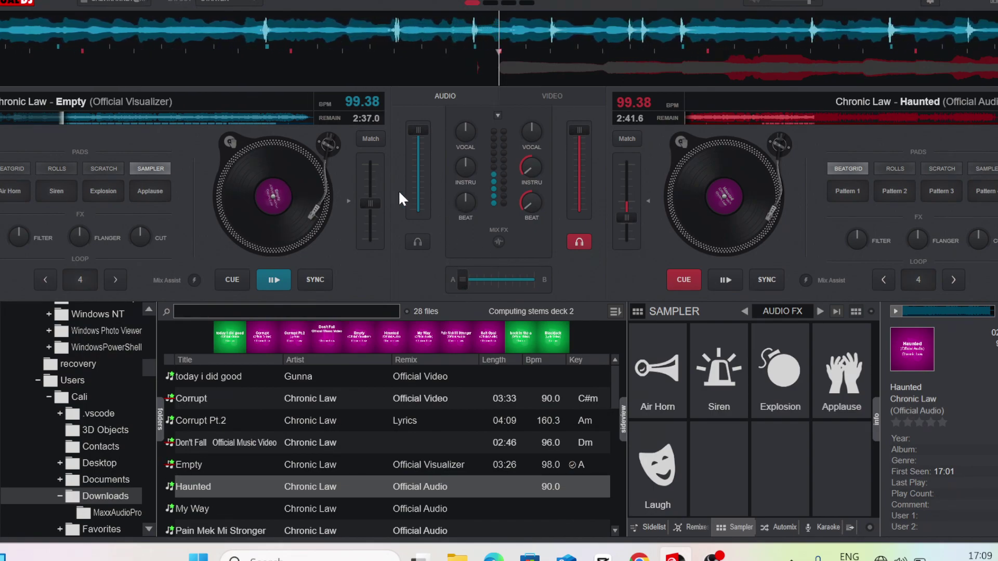
left_click(913, 280)
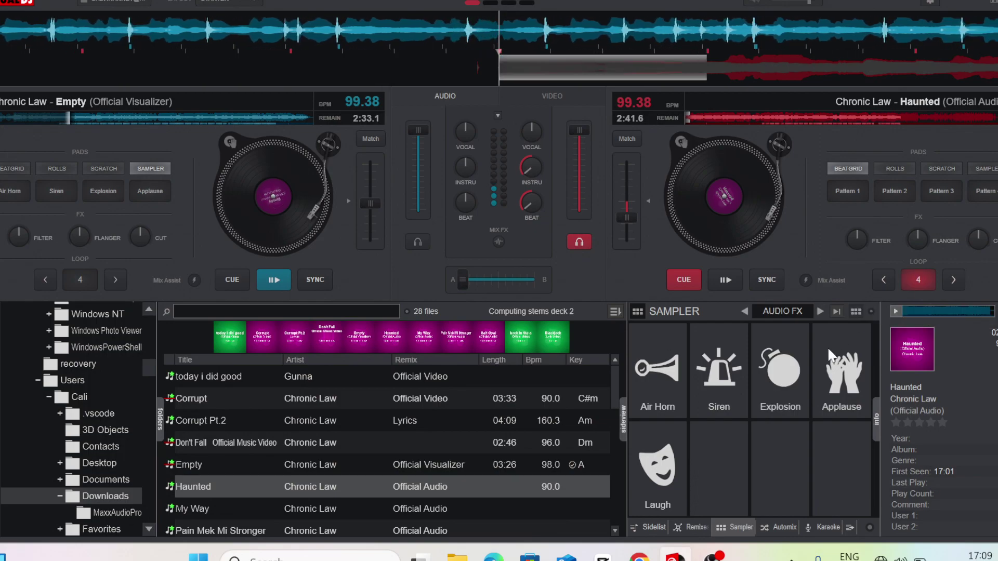
Play the Air Horn and Siren samples and scratch the Empty record on the first deck back a few seconds
left_click(669, 374)
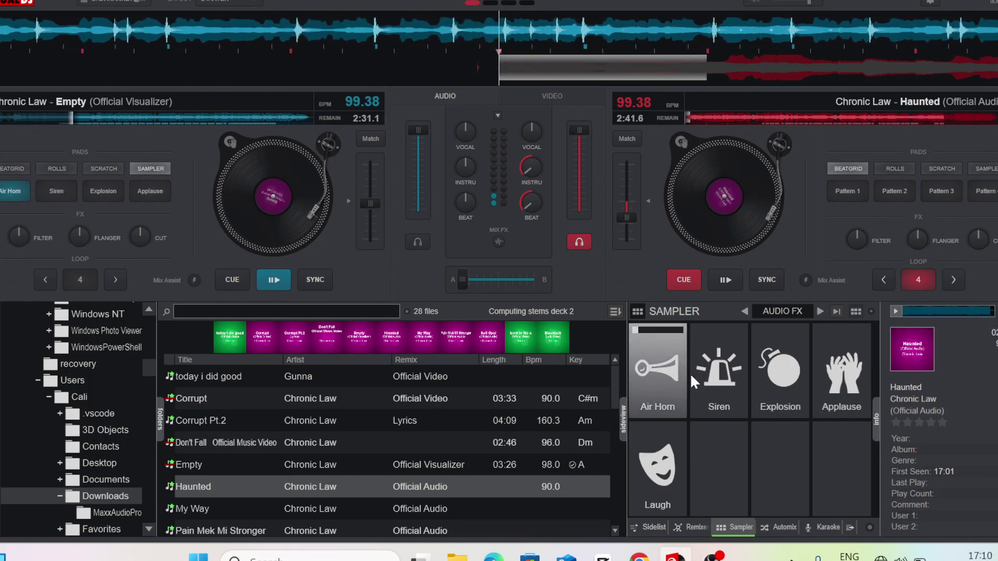
left_click(713, 377)
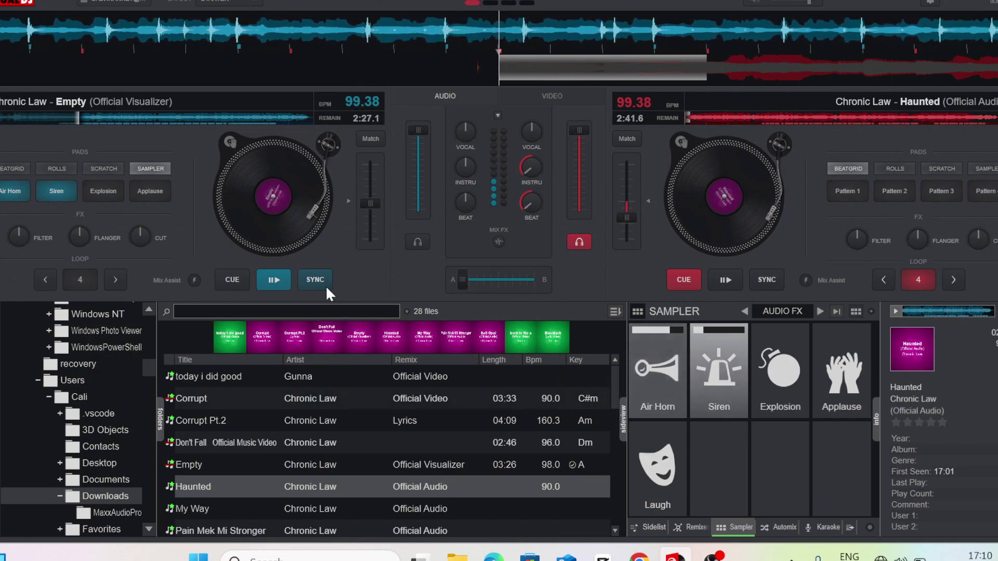
left_click_drag(294, 237, 343, 162)
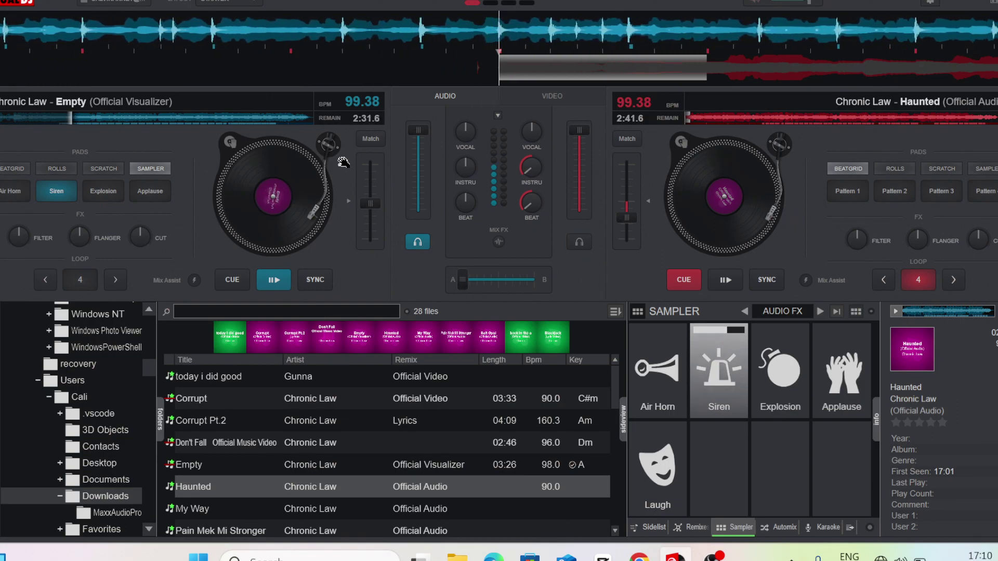
Start the looped Haunted track on the second deck and sync its beats to Empty
left_click(762, 277)
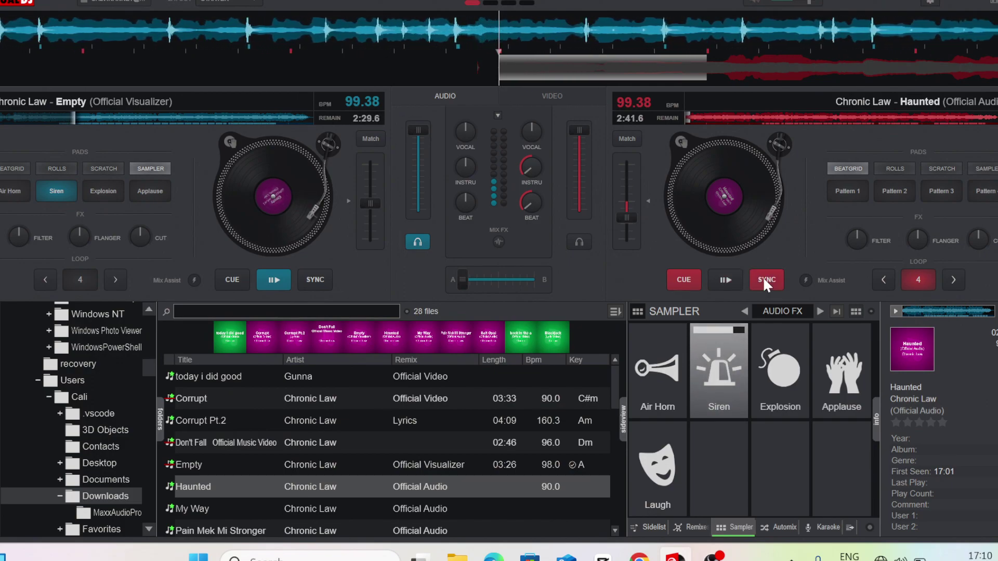
left_click(730, 279)
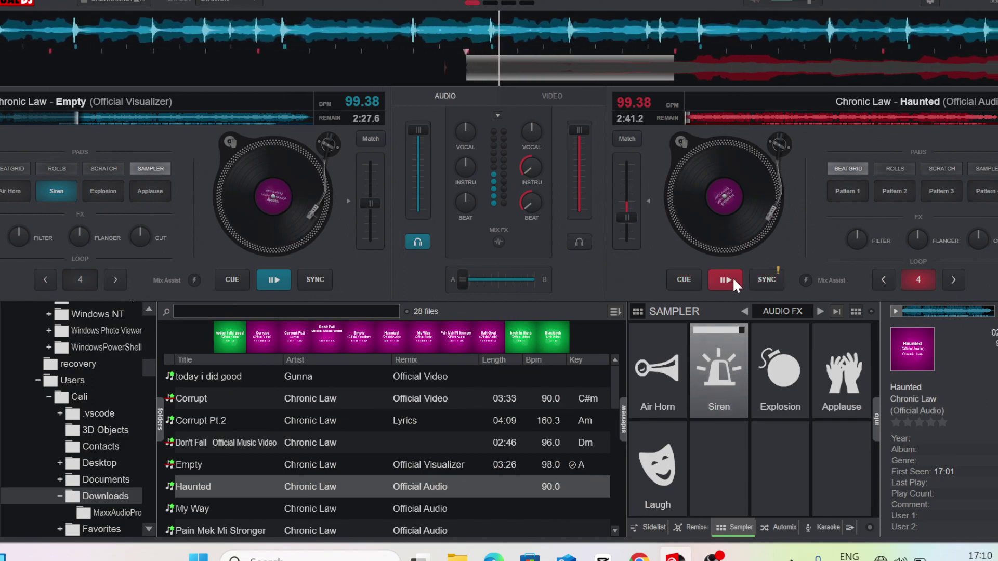
left_click(764, 279)
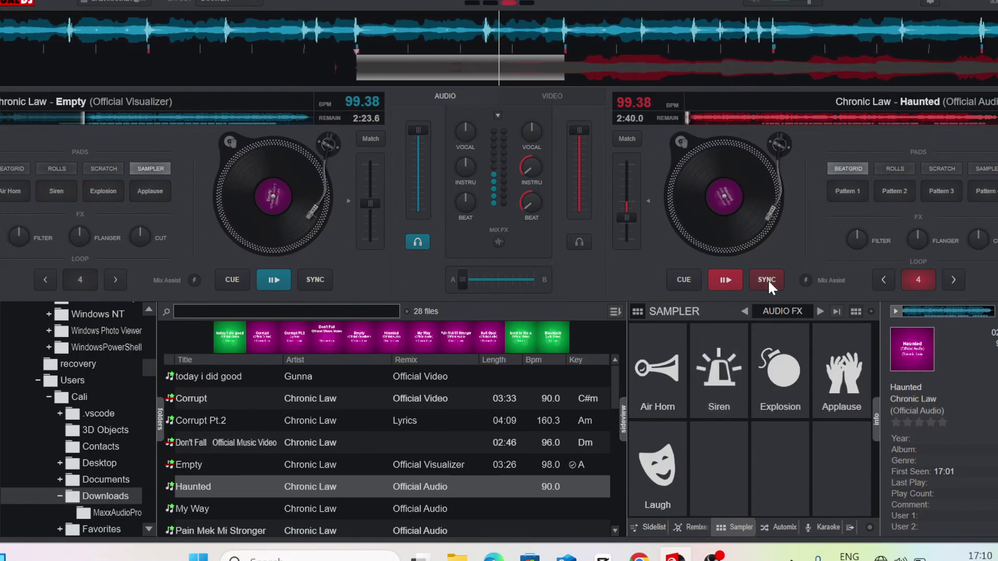
left_click(768, 279)
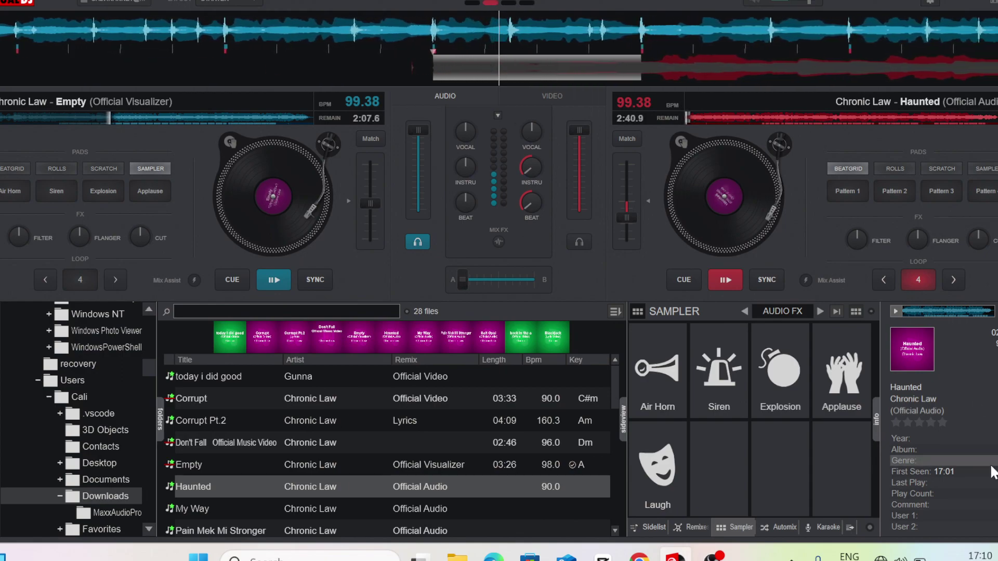
Switch to OBS Studio, examine the source levels in the Audio Mixer and return to VirtualDJ
key("alt+Tab")
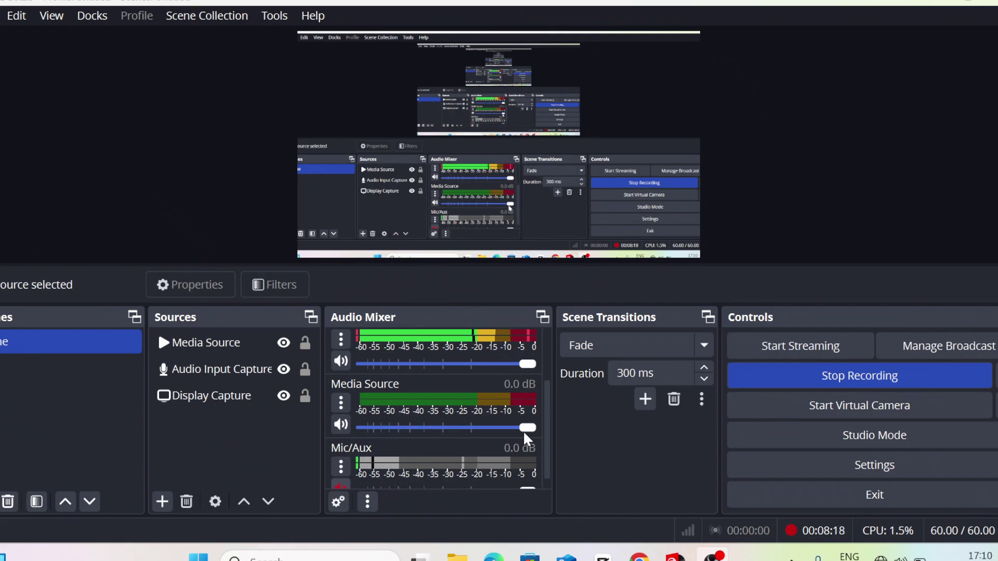
scroll(525, 438, "up", 2)
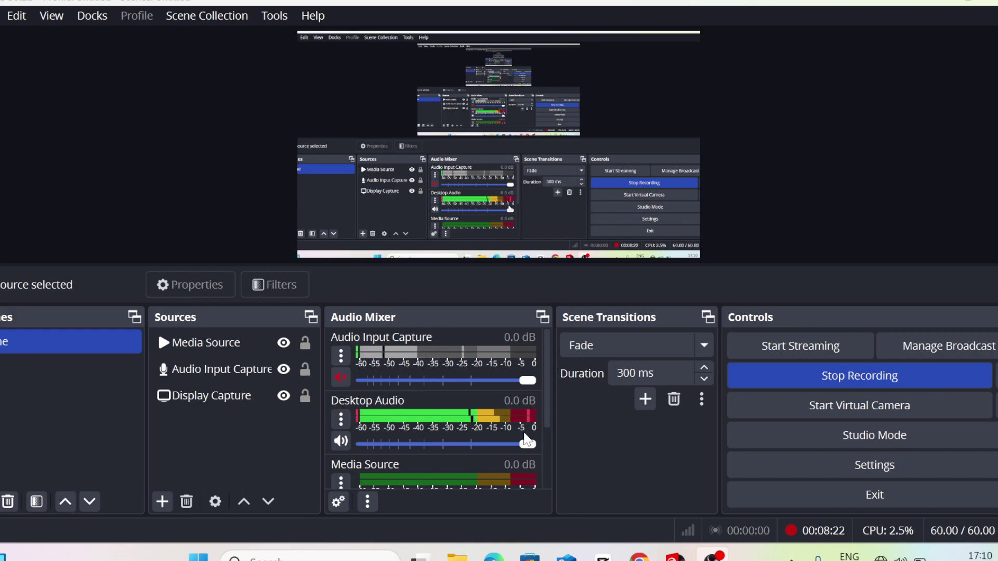
left_click(342, 358)
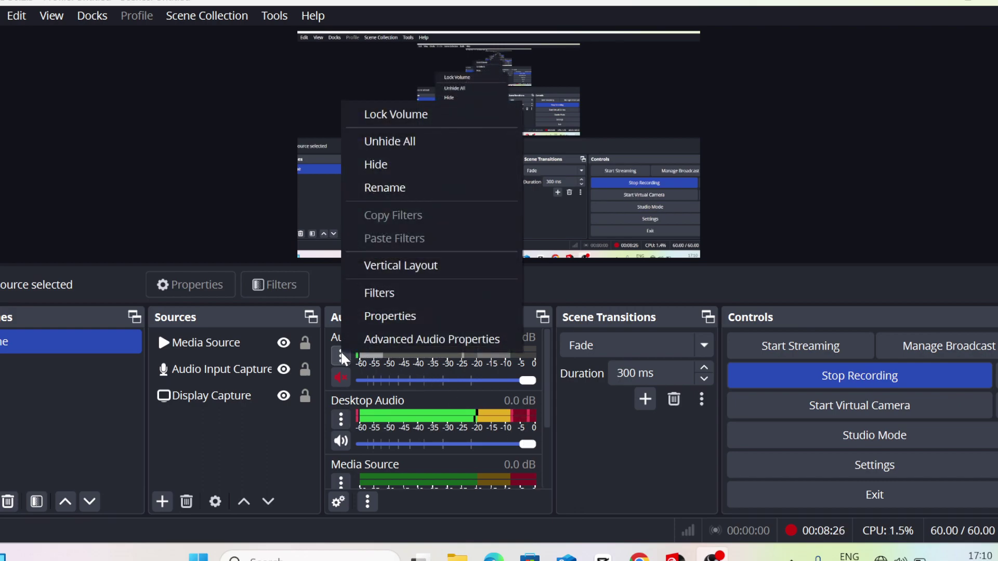
left_click(341, 358)
left_click(728, 276)
scroll(452, 410, "down", 3)
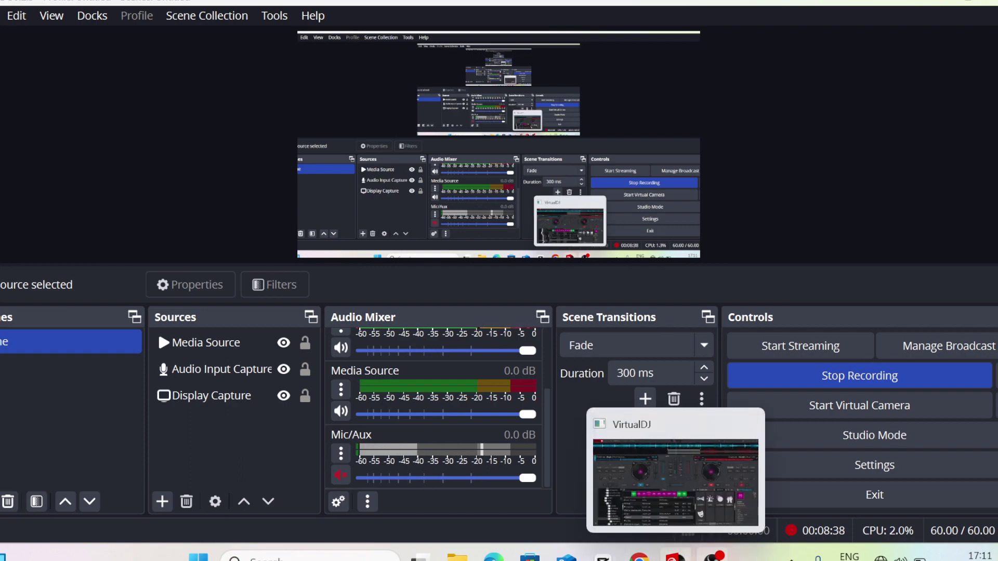
mouse_move(712, 555)
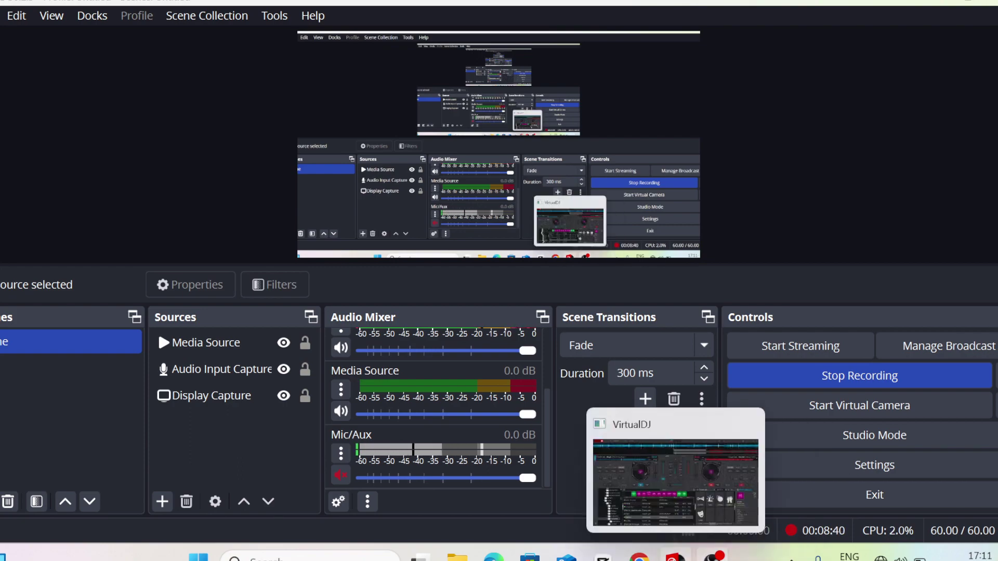
left_click(674, 557)
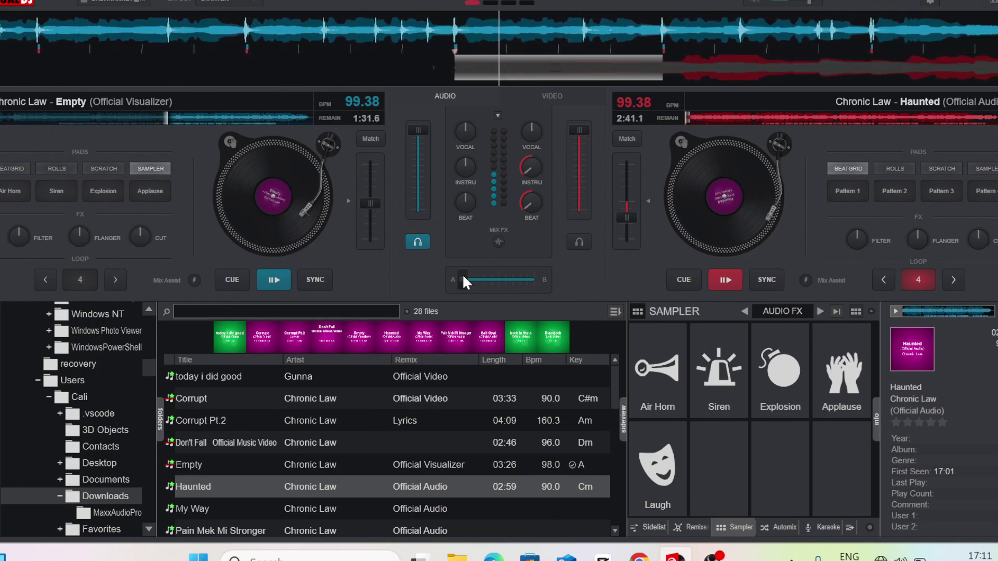
Fade the crossfader gradually from A past the centre until it is close to B
left_click_drag(471, 277, 491, 277)
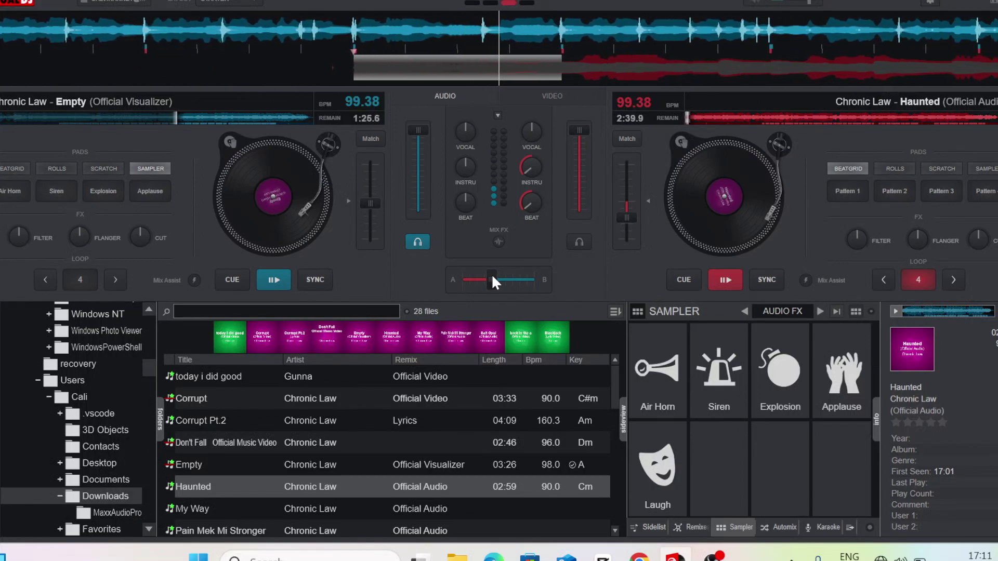
left_click_drag(496, 276, 501, 274)
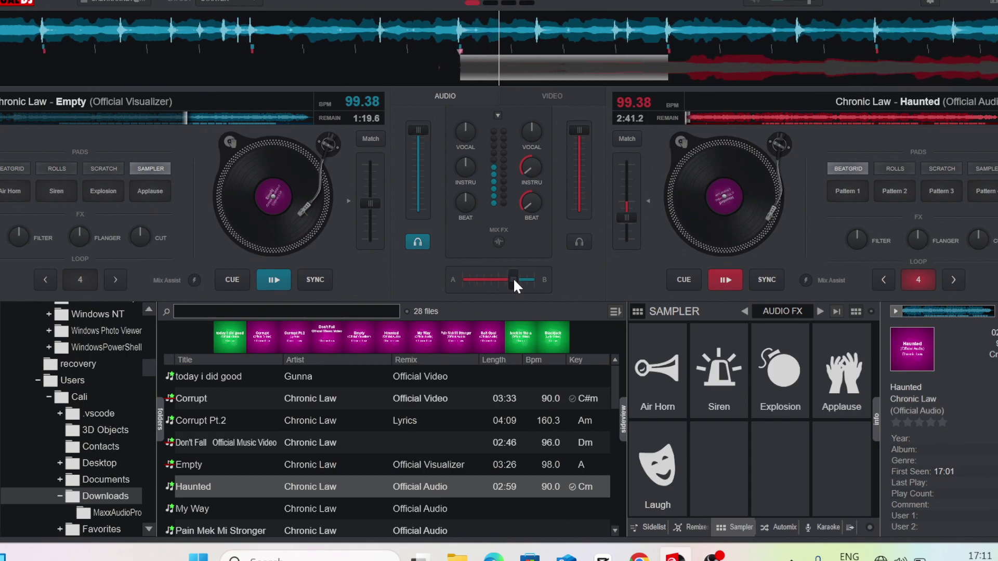
left_click_drag(513, 280, 518, 282)
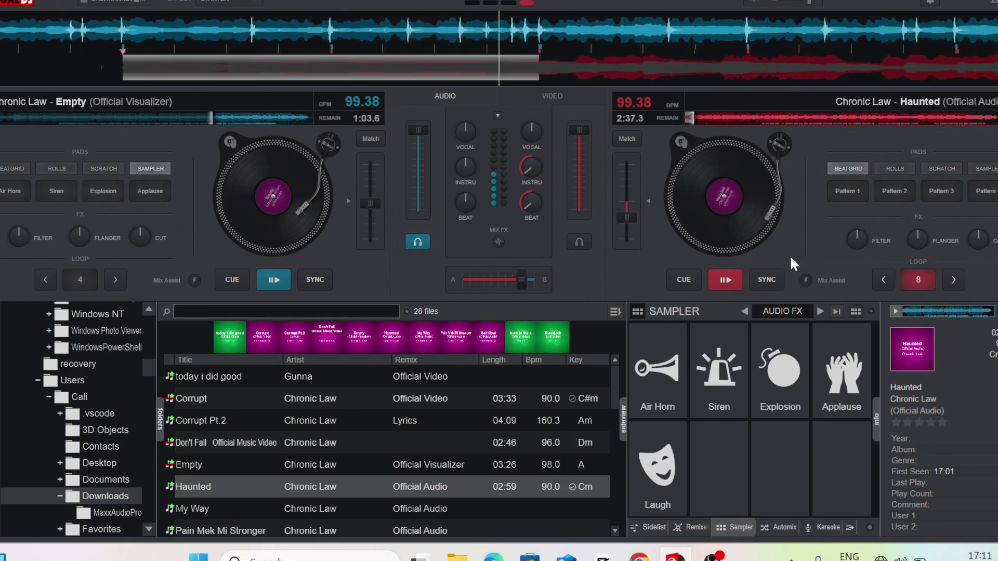
Release the second deck's 8-beat loop and ease the crossfader the rest of the way to B
left_click(918, 280)
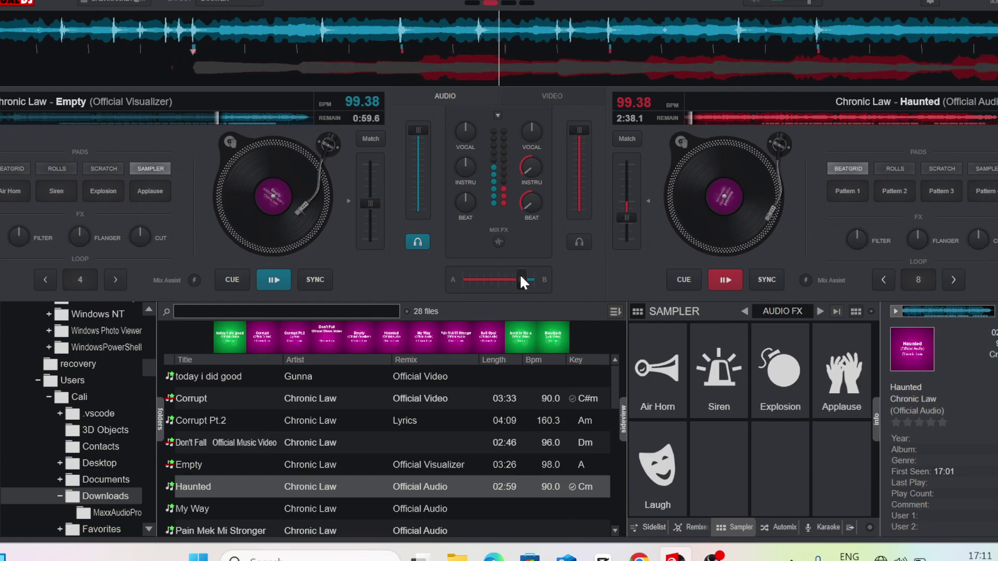
left_click_drag(519, 274, 516, 274)
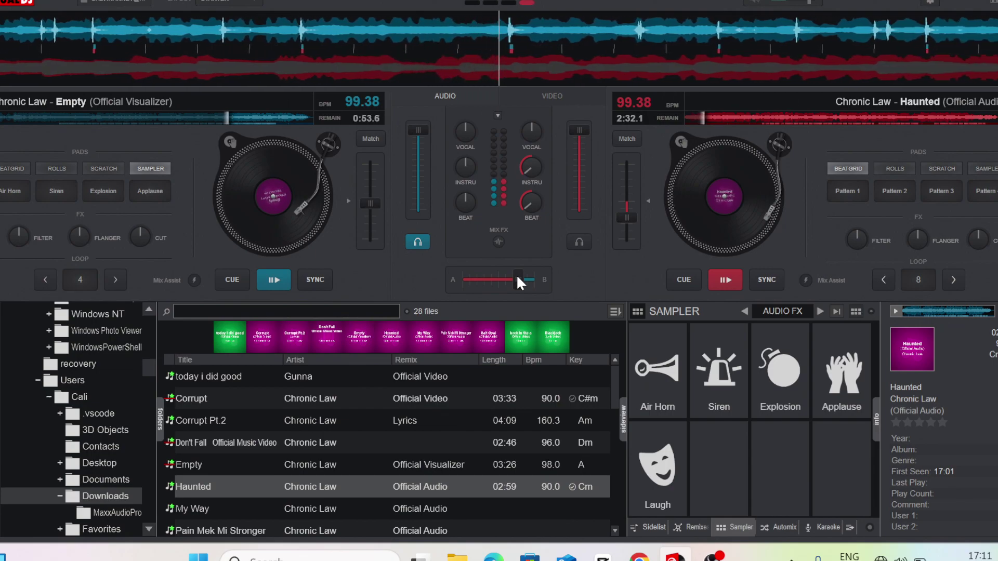
left_click_drag(516, 275, 525, 279)
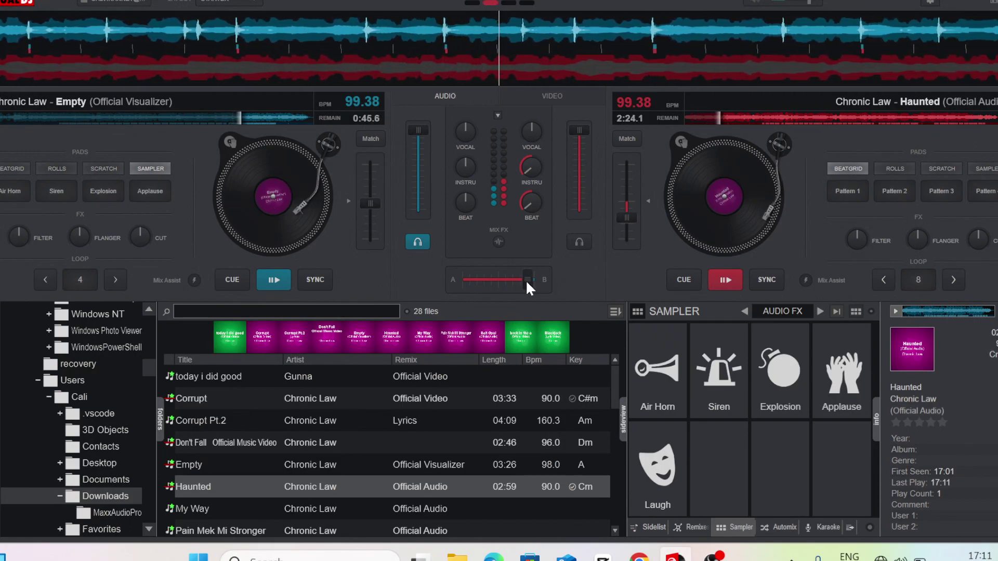
left_click_drag(525, 280, 535, 281)
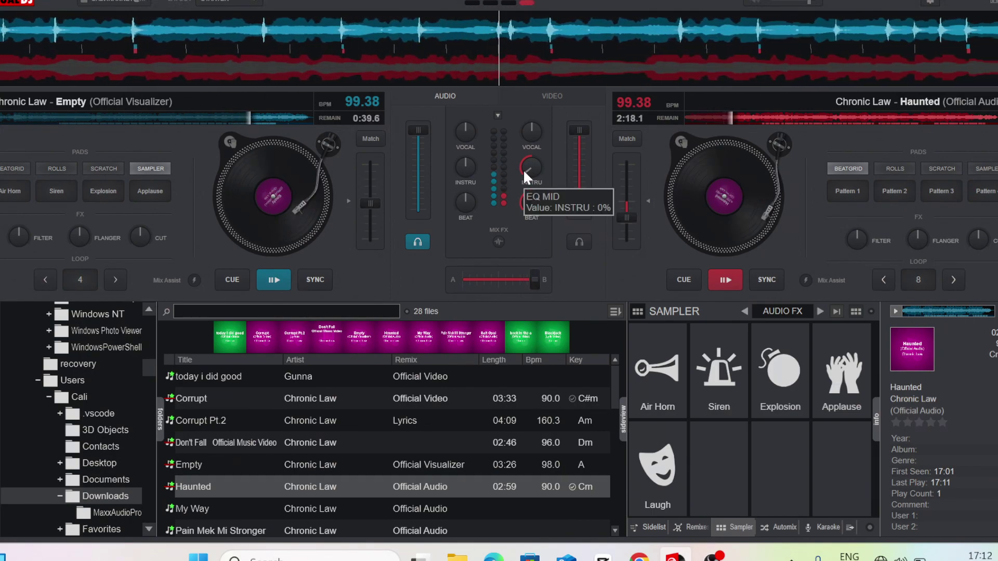
Play the Air Horn and Siren samples and scratch the Haunted record on the second deck back
left_click(648, 355)
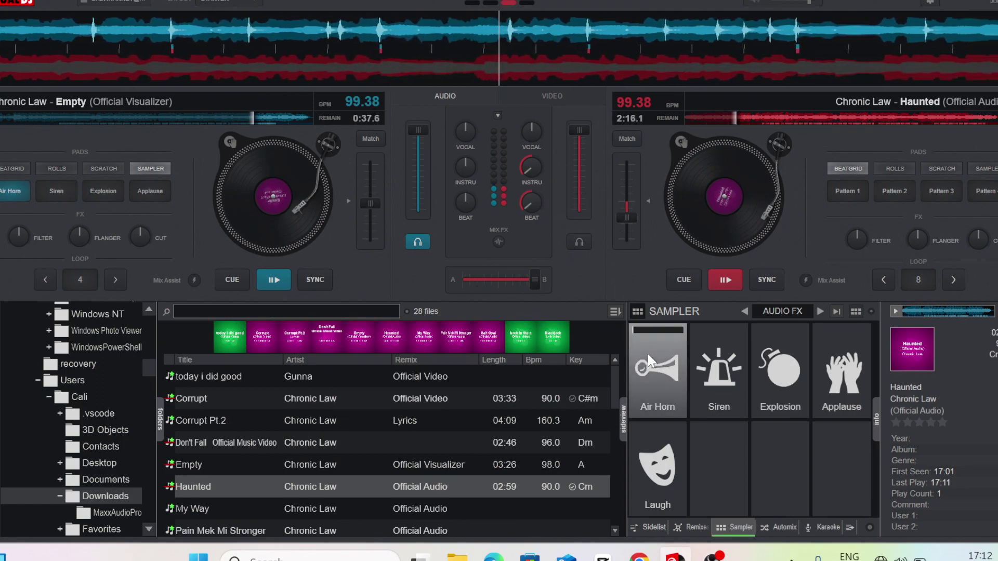
left_click(723, 361)
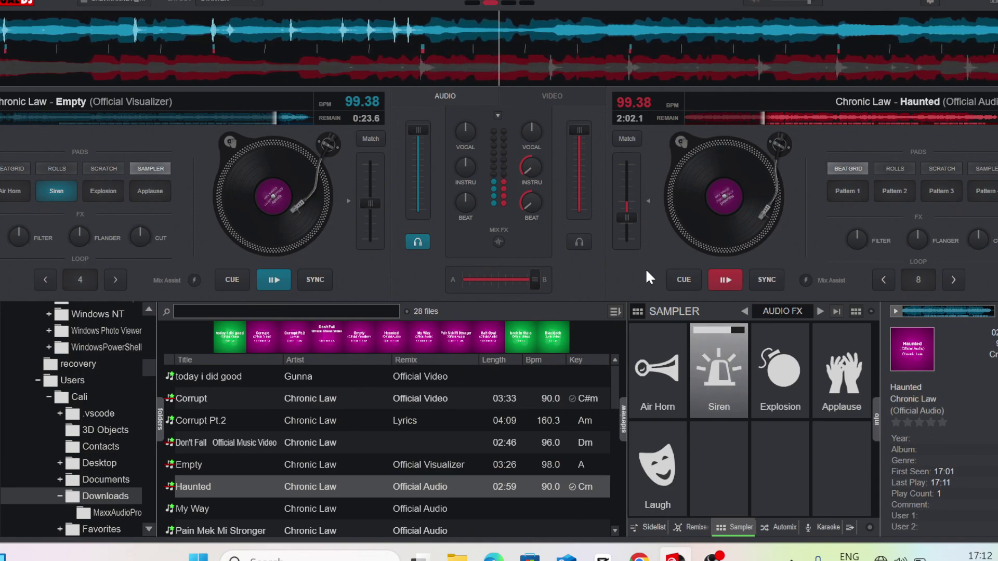
left_click_drag(722, 223, 787, 148)
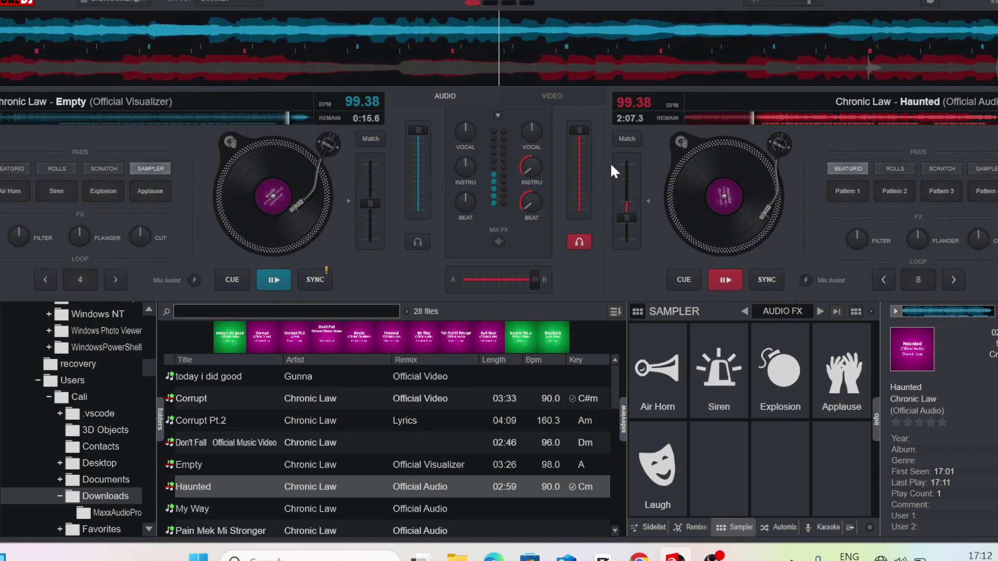
Dismiss the stems preparation dialog and turn the second deck's instrumental back up to about 103% and its beat to the centre
mouse_move(571, 173)
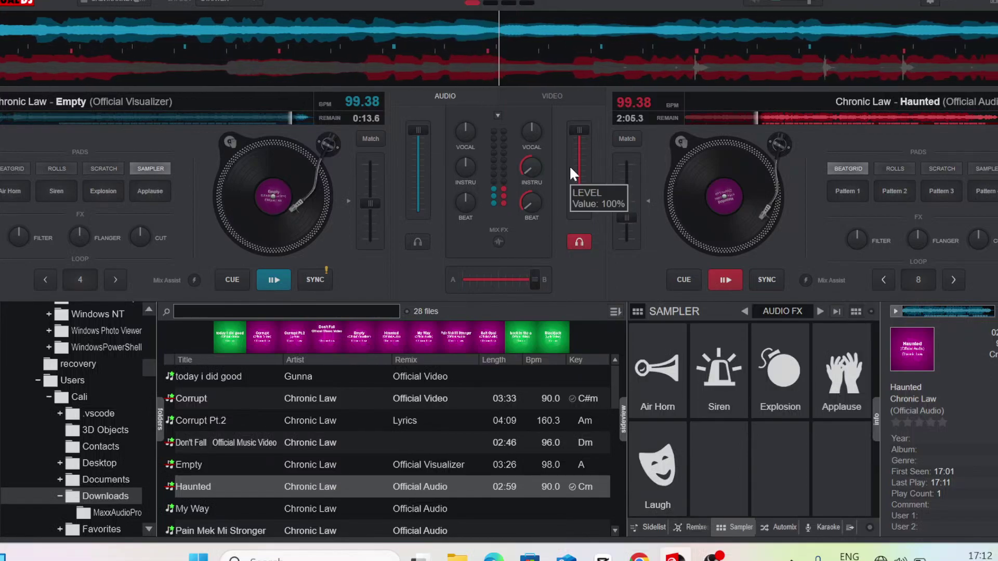
left_click(521, 170)
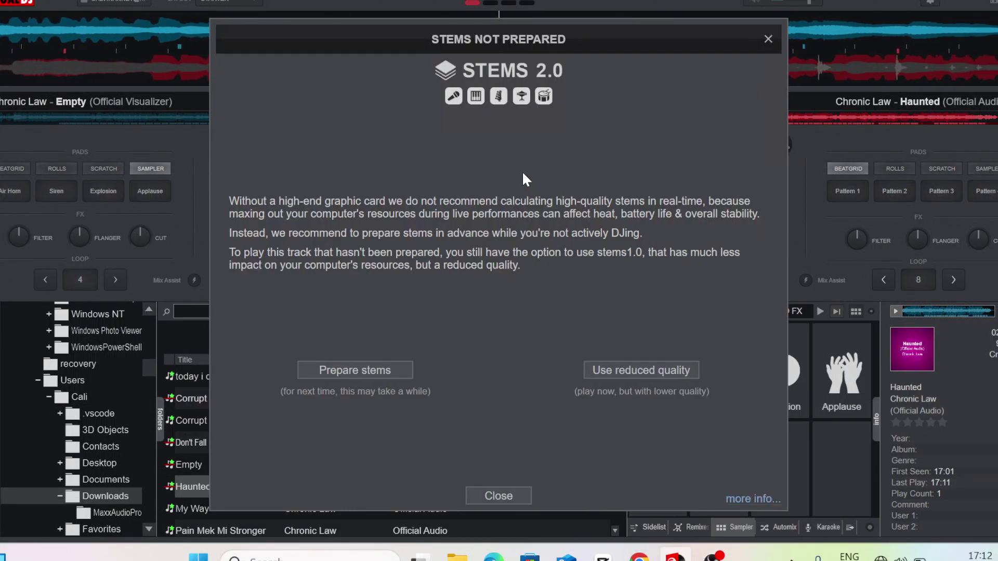
left_click(767, 40)
mouse_move(526, 169)
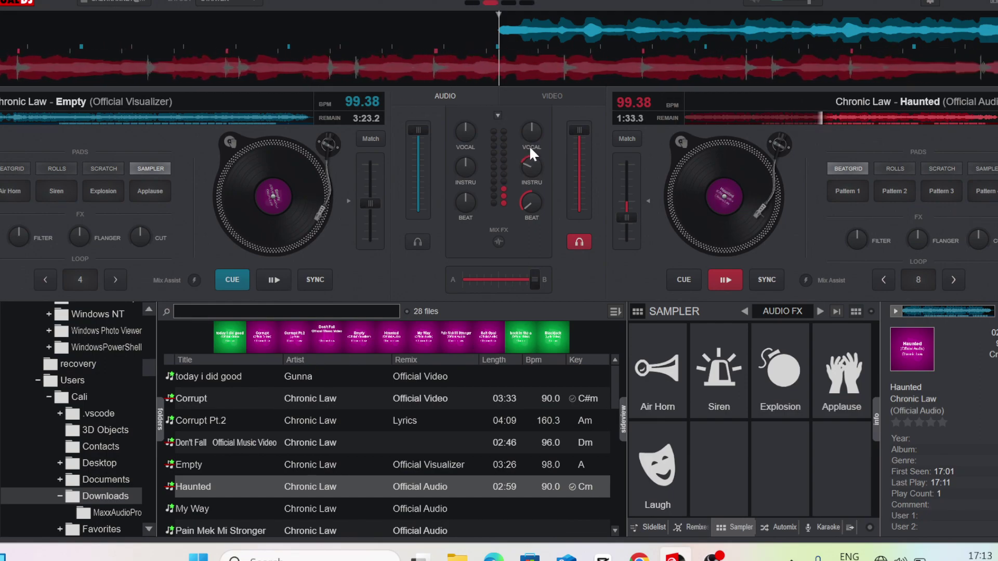
left_click_drag(532, 141, 537, 126)
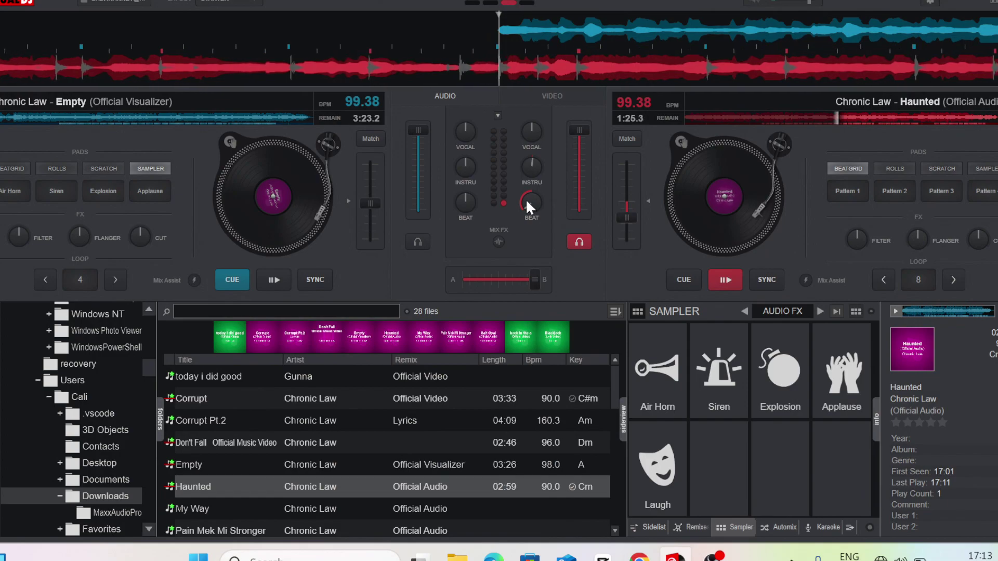
left_click_drag(525, 199, 538, 161)
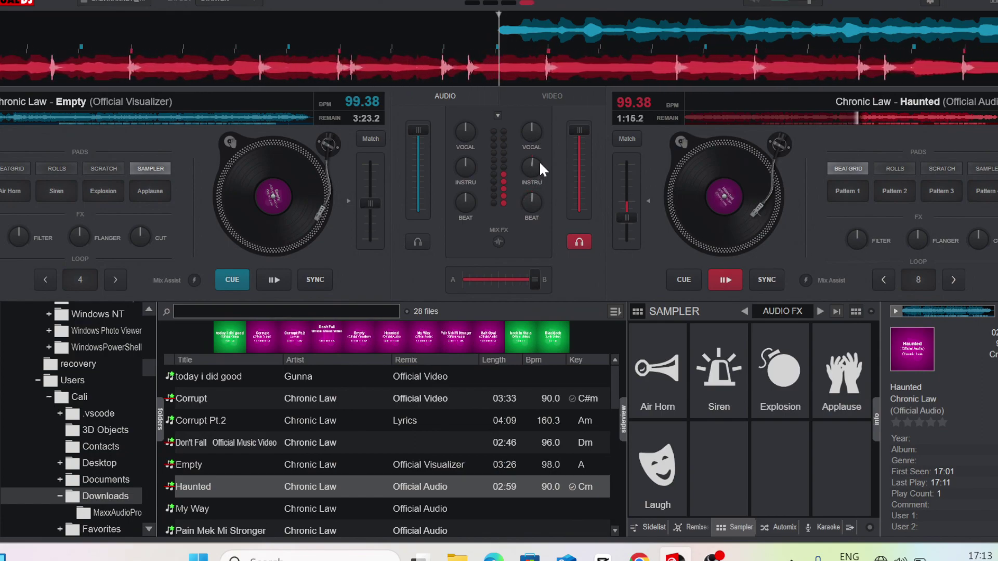
mouse_move(538, 160)
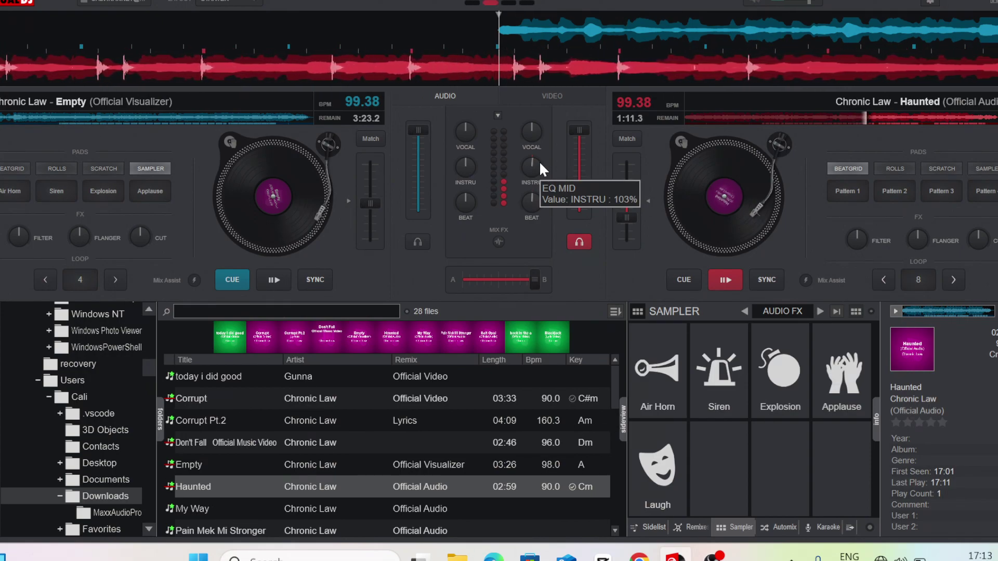
Trigger the Air Horn sample twice over the playing Haunted track
left_click(671, 377)
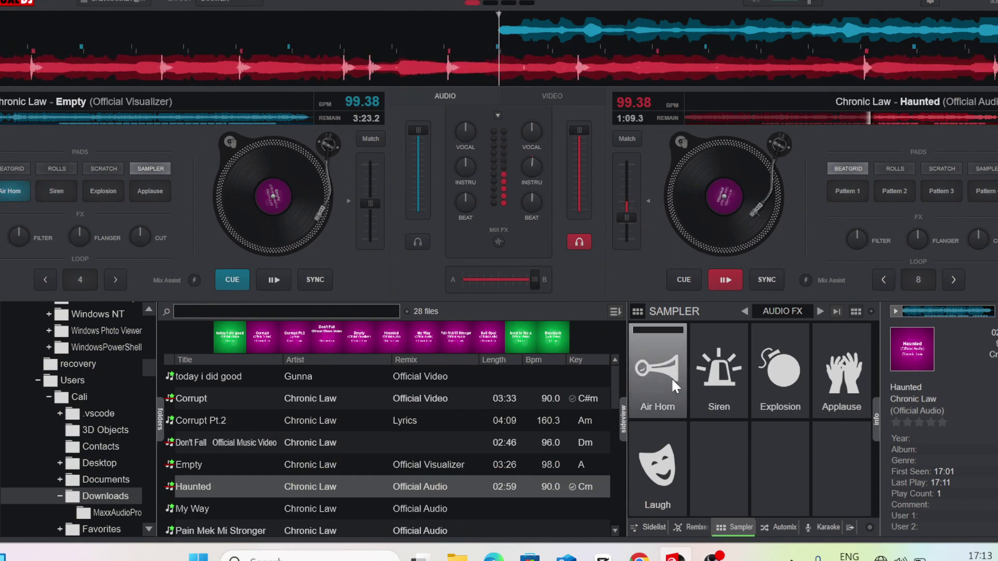
left_click(671, 377)
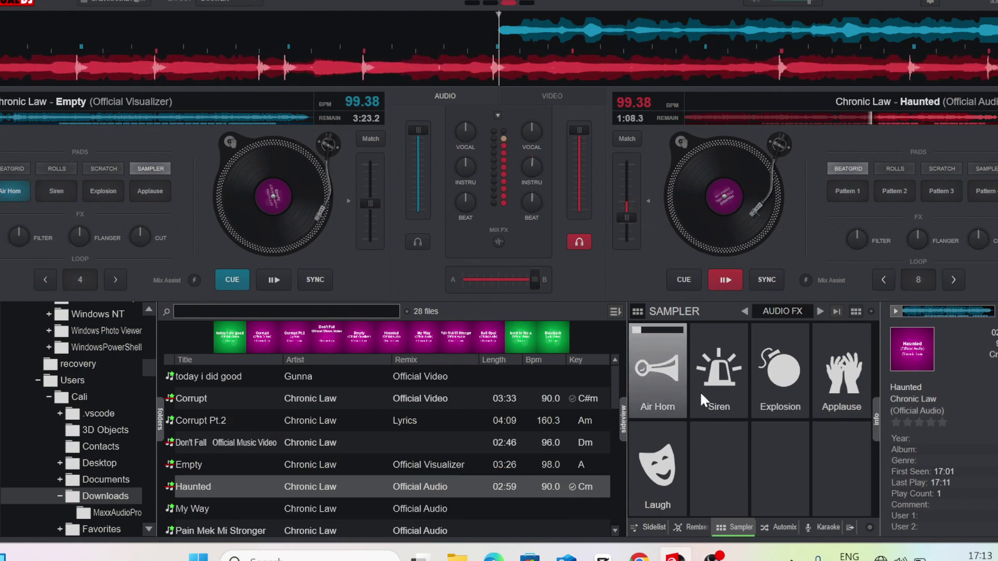
Play the Explosion and Applause samples over the Haunted track
left_click(769, 391)
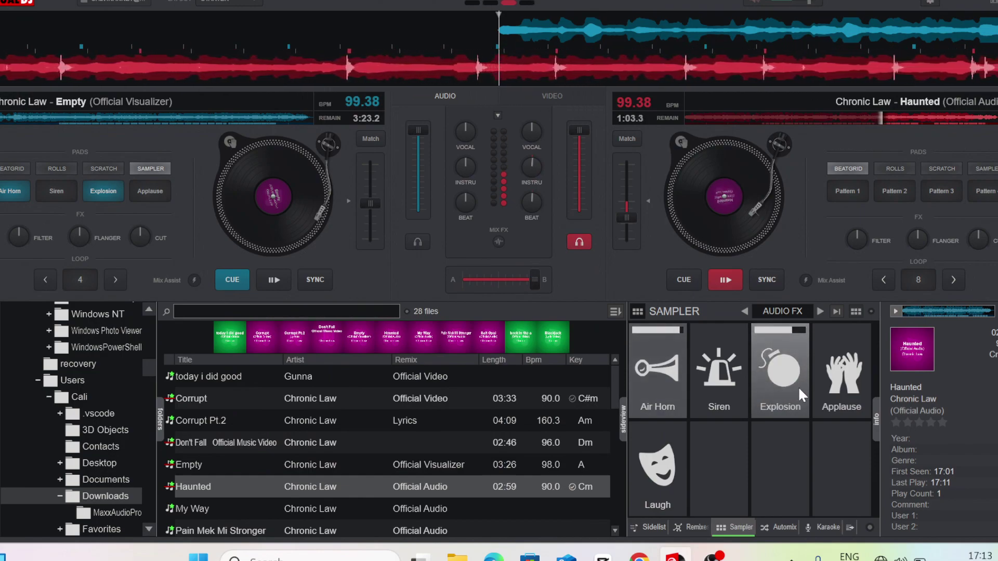
left_click(827, 394)
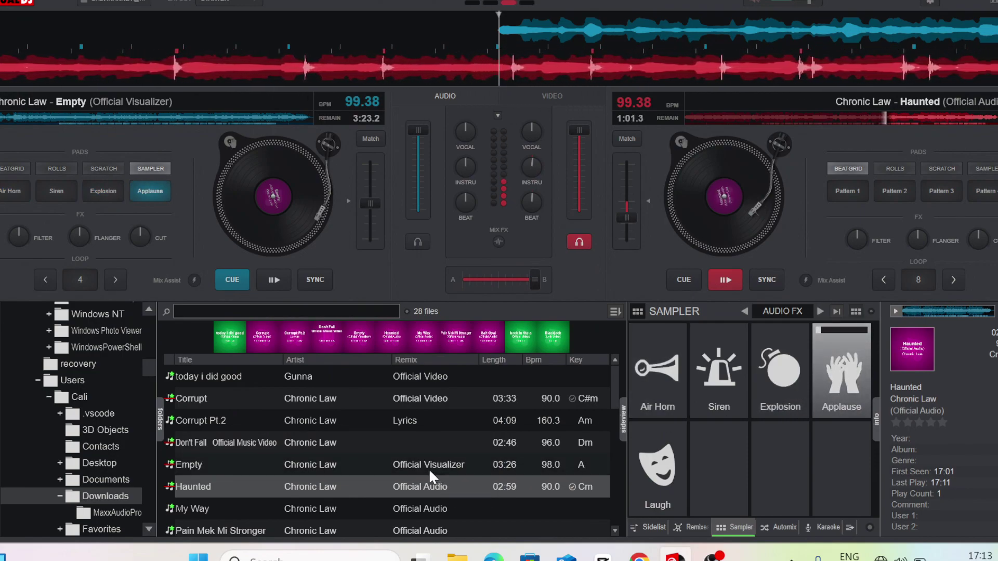
Load My Way onto the first deck and set an 8-beat loop at its start
scroll(422, 463, "down", 3)
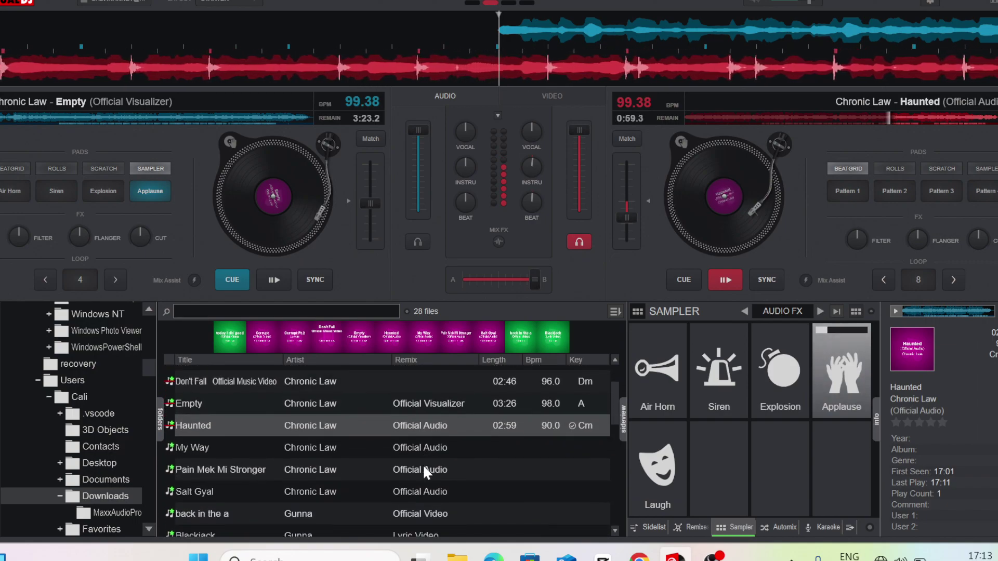
left_click_drag(386, 446, 262, 255)
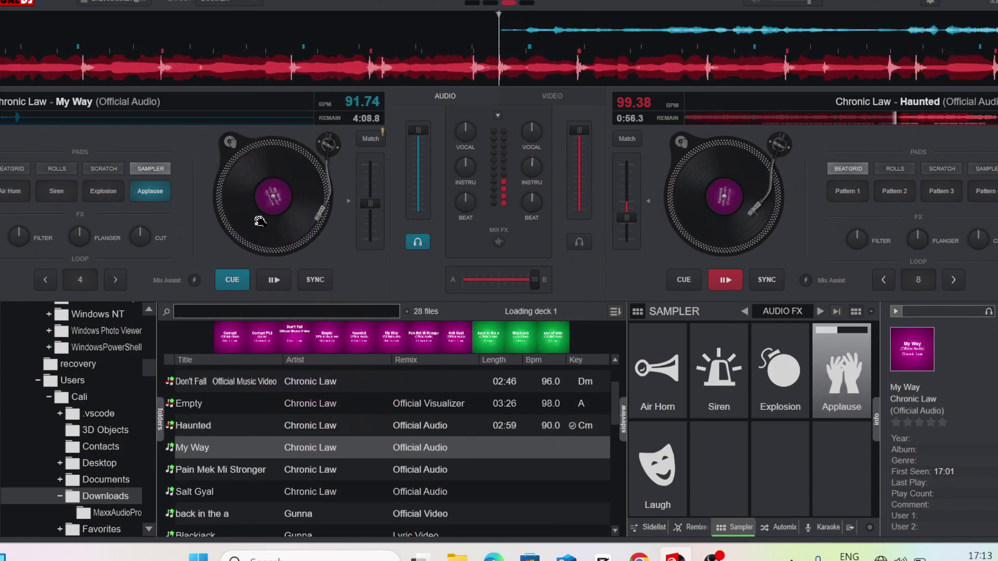
left_click(118, 279)
left_click(81, 278)
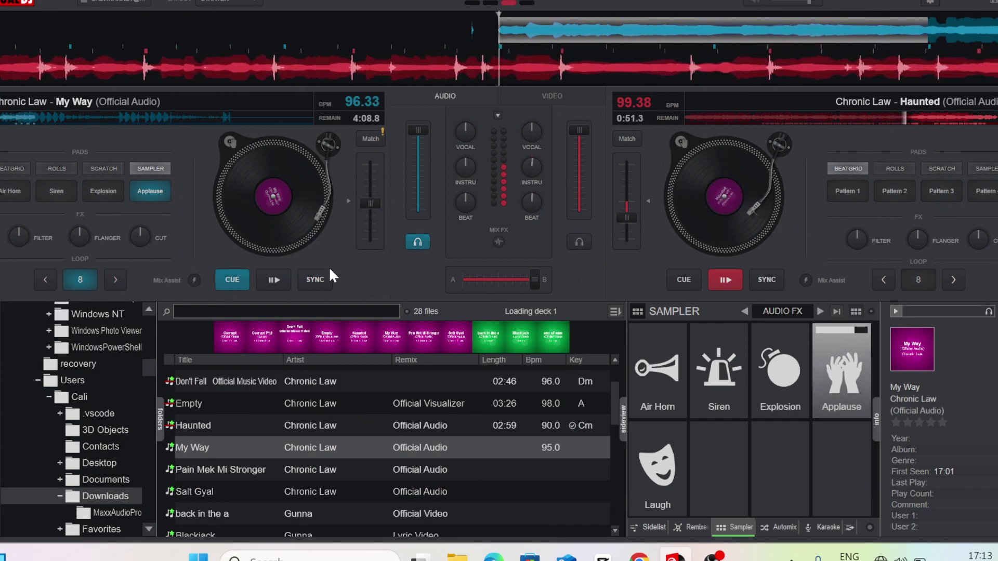
Match the first deck's tempo to the second deck and start My Way in sync with Haunted
left_click(315, 280)
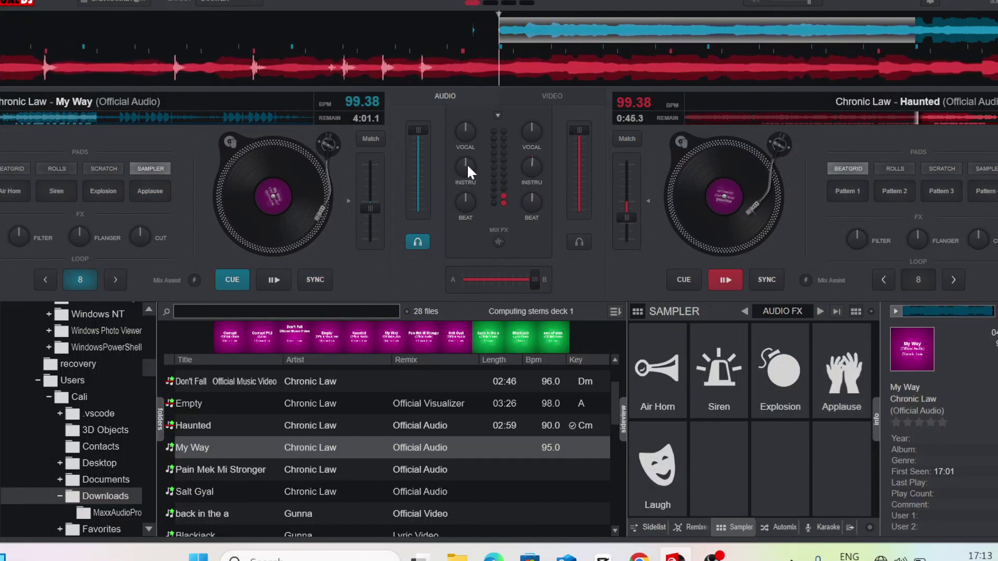
left_click(274, 279)
left_click(310, 280)
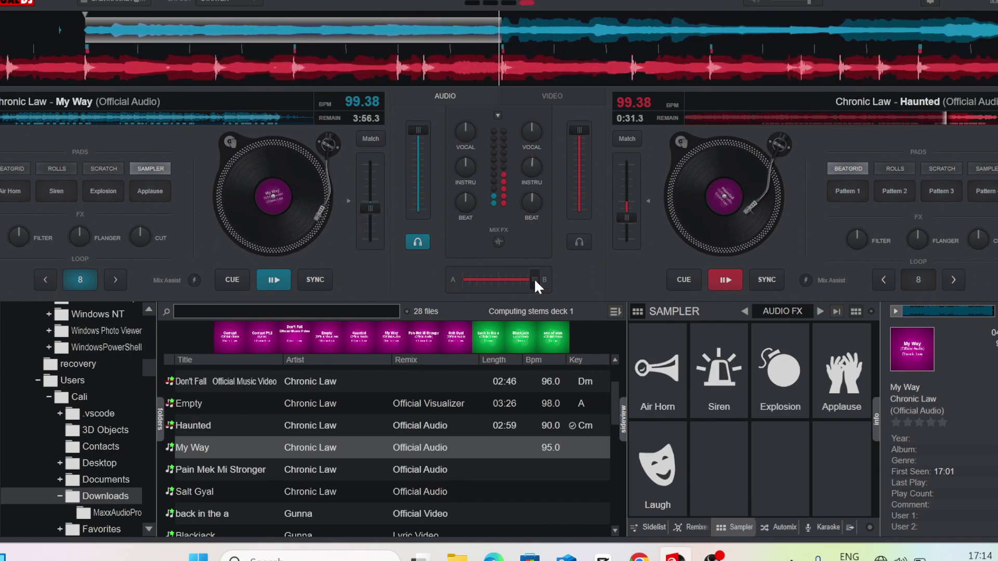
Ease the crossfader past the centre toward A and release the first deck's 8-beat loop
left_click_drag(535, 282, 500, 282)
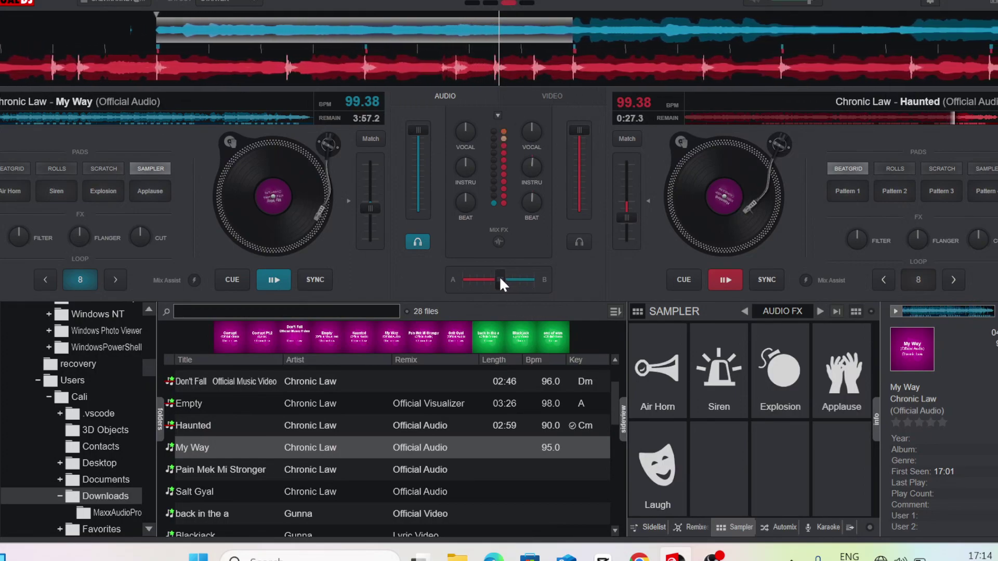
left_click(86, 279)
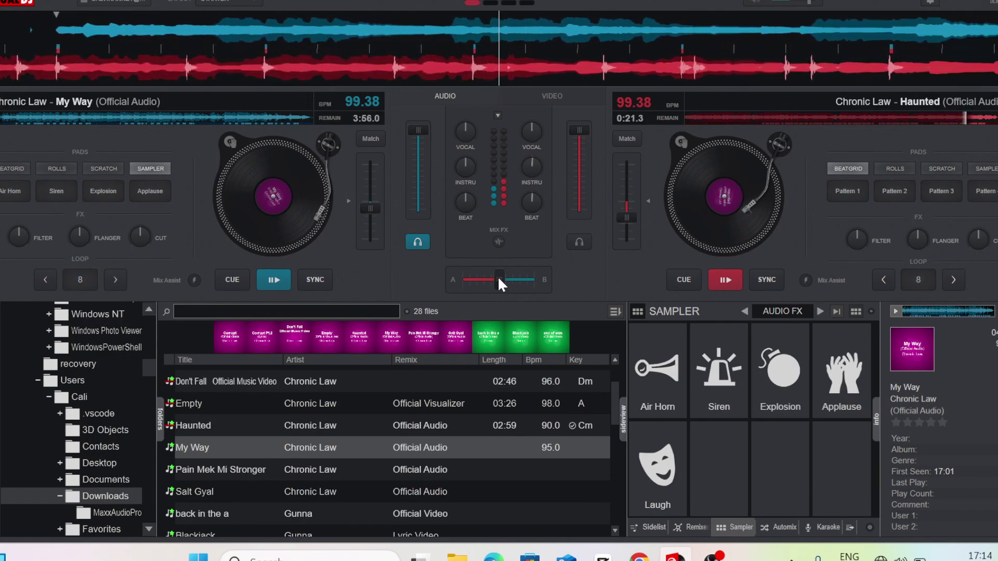
left_click_drag(498, 278, 476, 279)
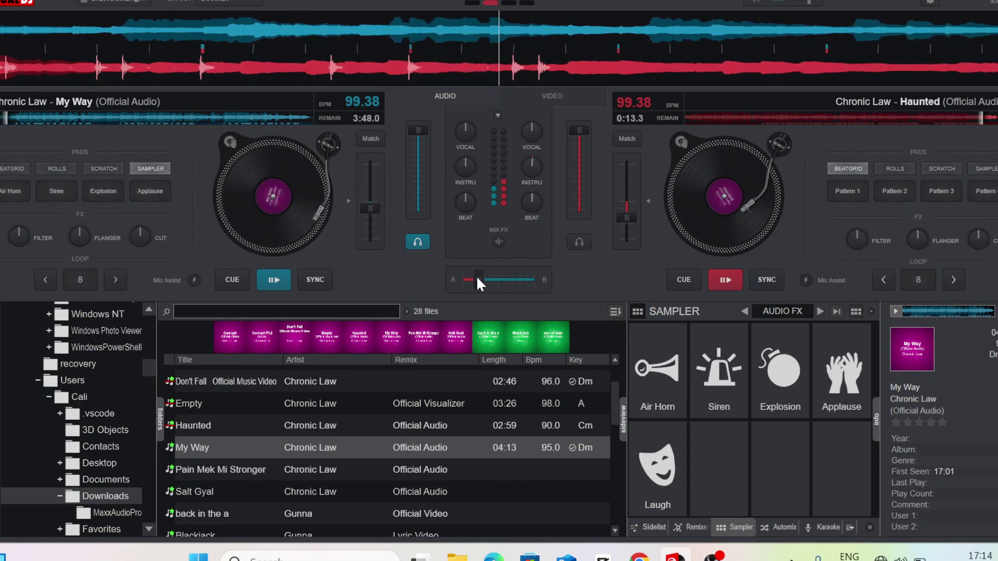
Trigger the Air Horn sample and move the crossfader the rest of the way to A
left_click(644, 355)
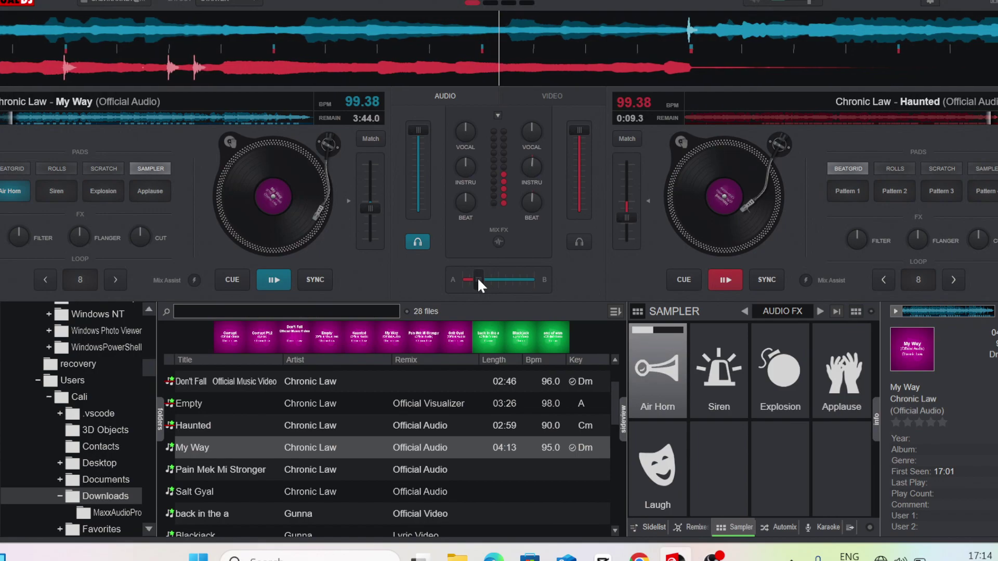
left_click_drag(478, 280, 426, 289)
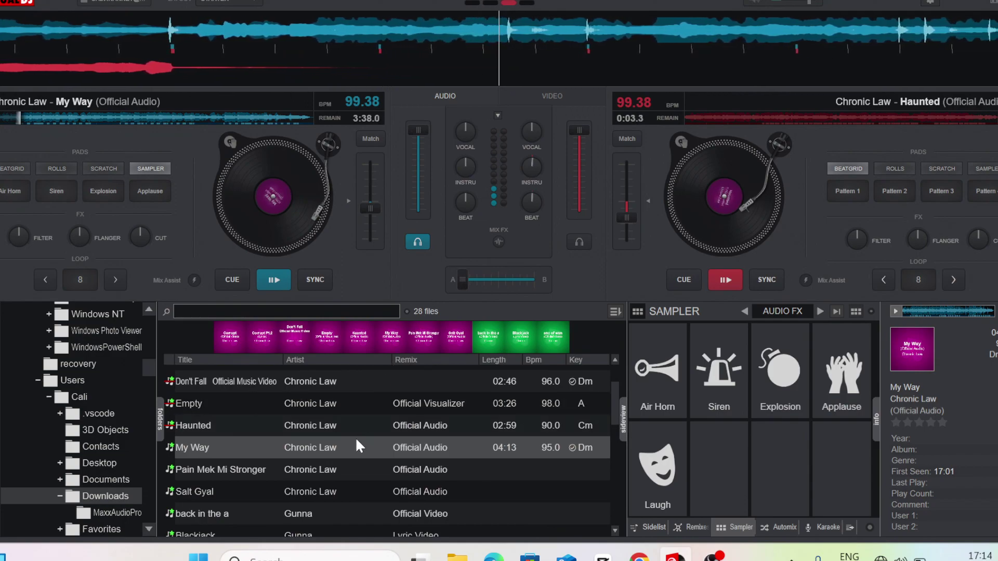
Show the first deck's Rolls, Scratch, Sampler and Beatgrid pads in turn
left_click(70, 166)
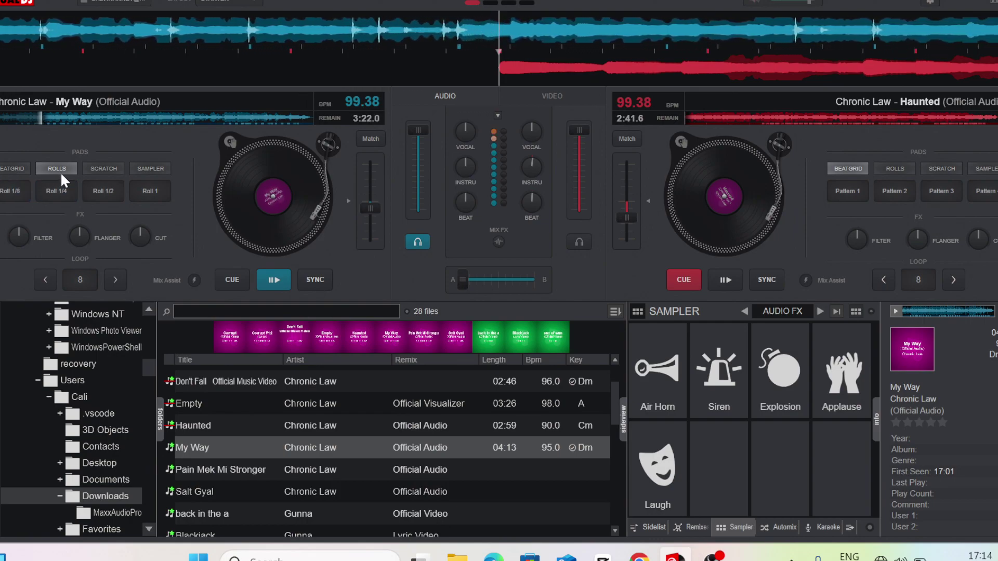
left_click(104, 168)
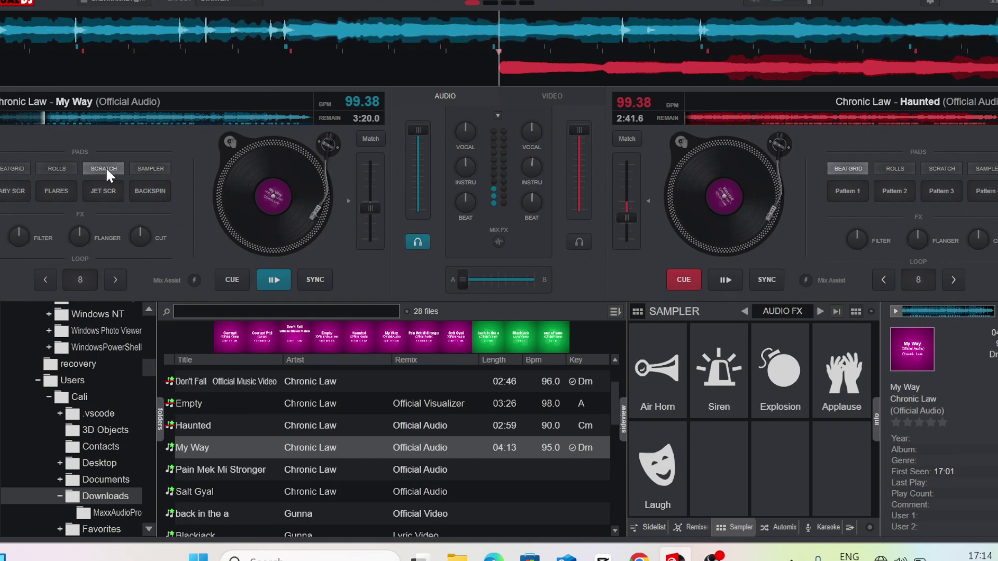
left_click(142, 167)
left_click(20, 165)
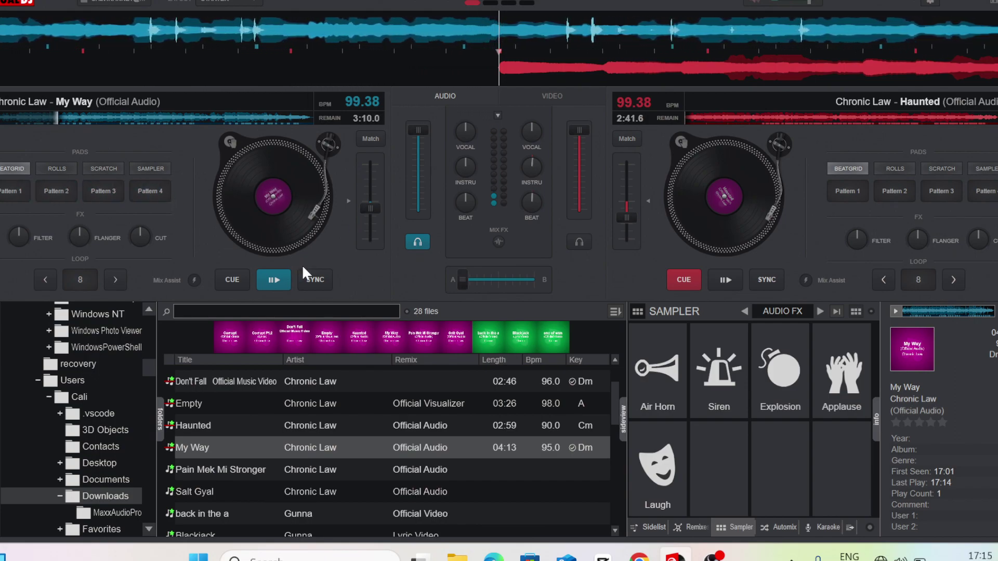
Load Pain Mek Mi Stronger onto the second deck and trigger the Laugh sample
left_click_drag(338, 466, 697, 232)
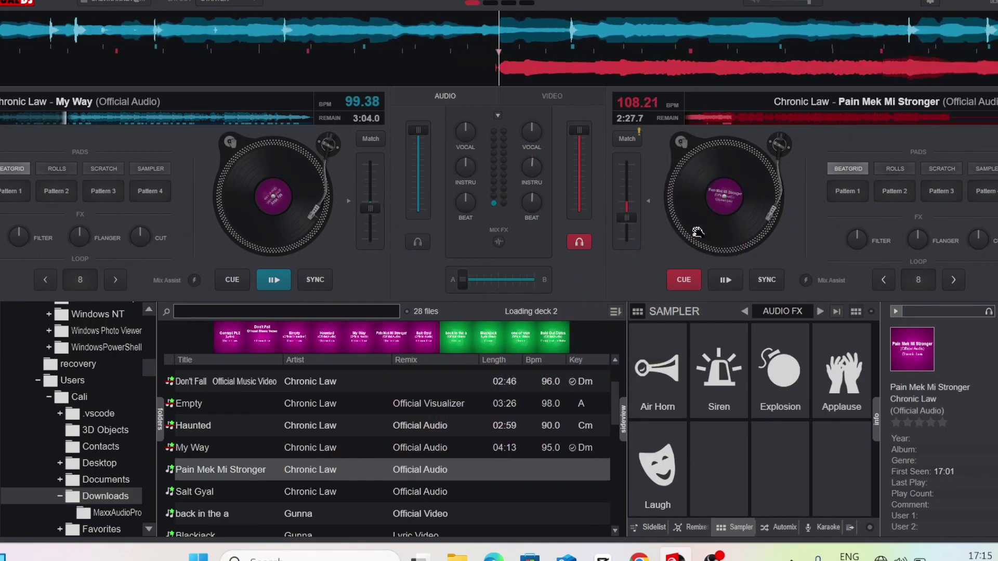
left_click(661, 474)
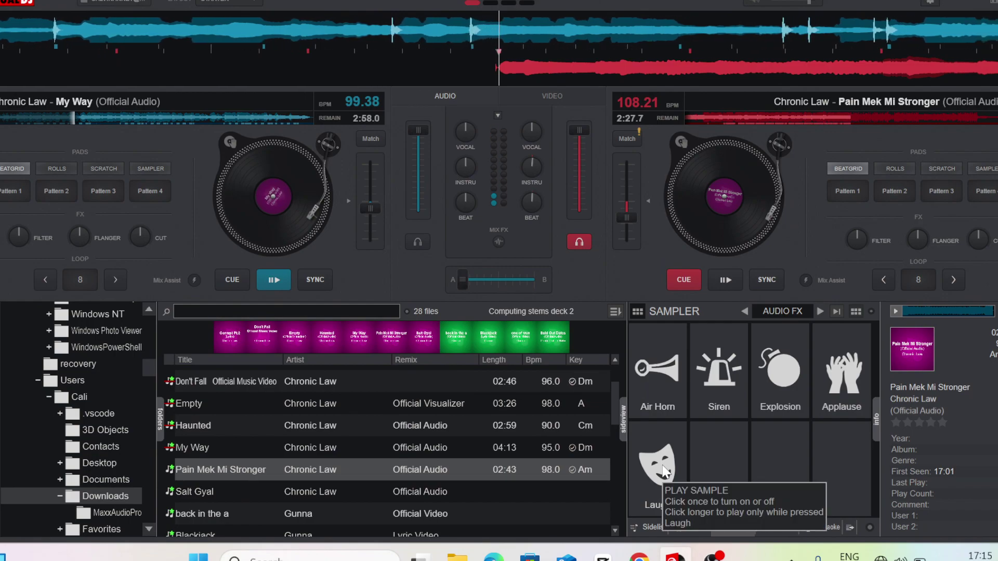
Set an 8-beat loop on the second deck and match its tempo to the first deck
left_click(915, 281)
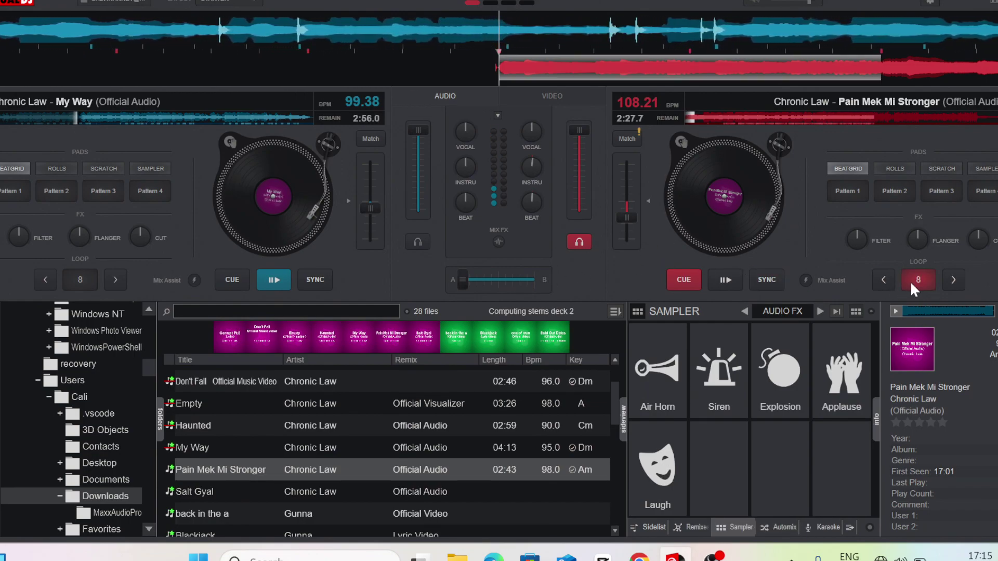
left_click(760, 279)
left_click(757, 274)
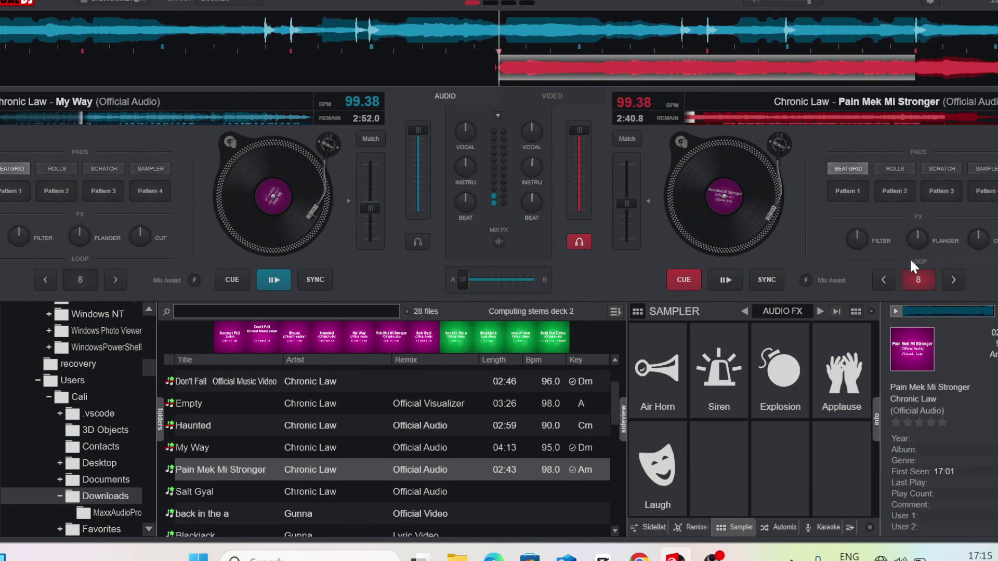
Dismiss the stems preparation dialog and turn the second deck's instrumental and beat all the way down
left_click(527, 166)
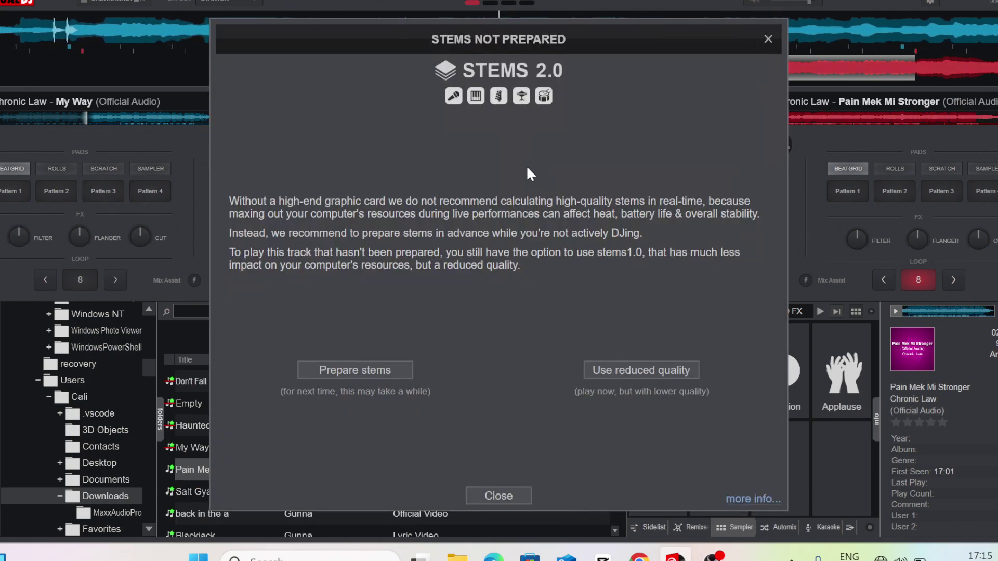
left_click(767, 39)
left_click_drag(527, 158, 517, 257)
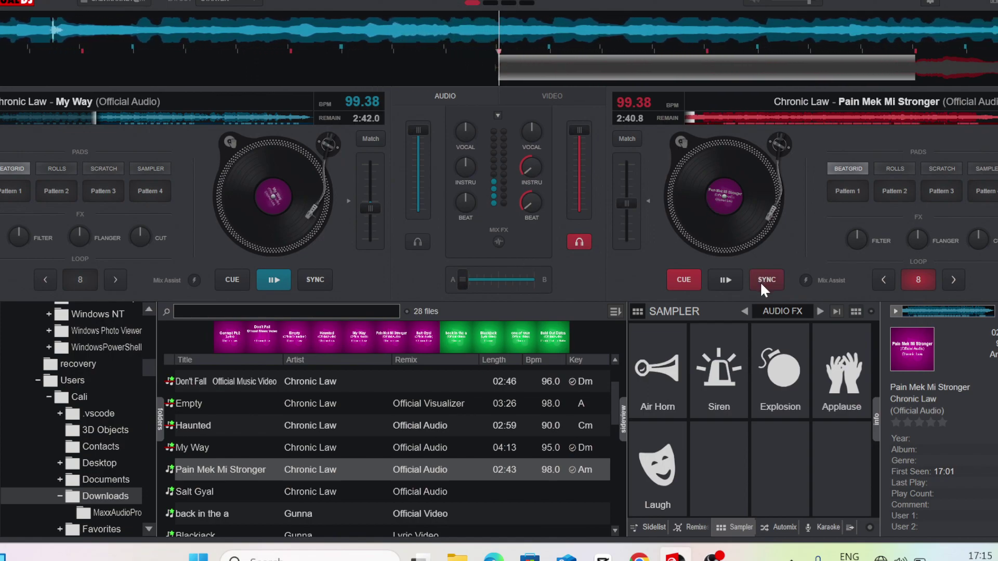
Start Pain Mek Mi Stronger in sync with My Way and move the crossfader most of the way toward B
left_click(725, 279)
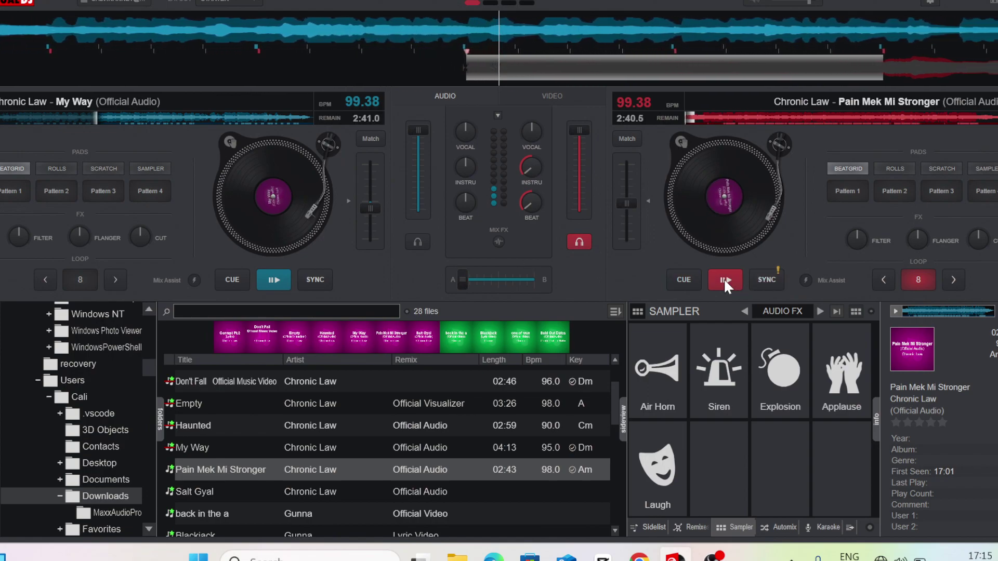
left_click(763, 277)
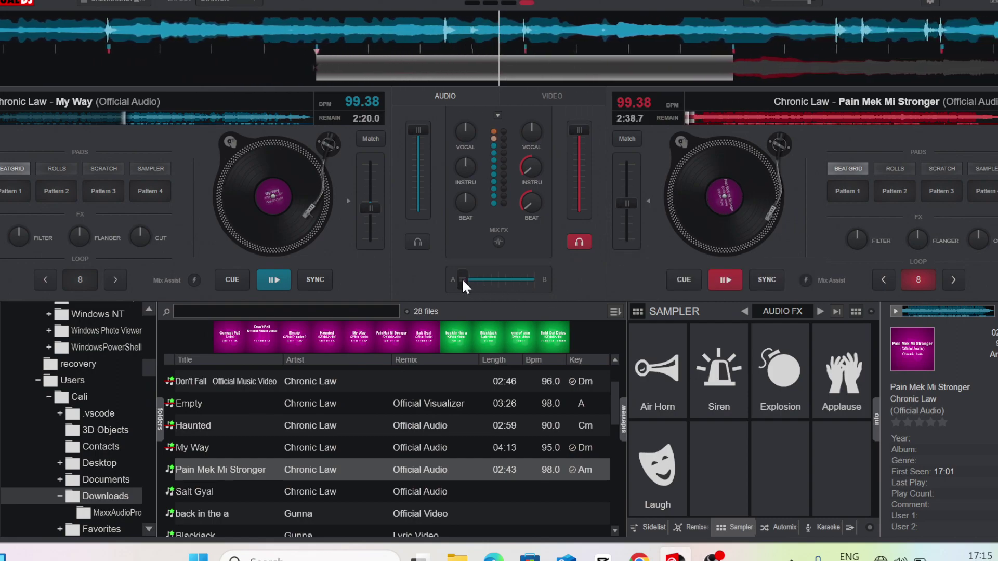
left_click_drag(461, 278, 482, 285)
left_click_drag(477, 290, 519, 293)
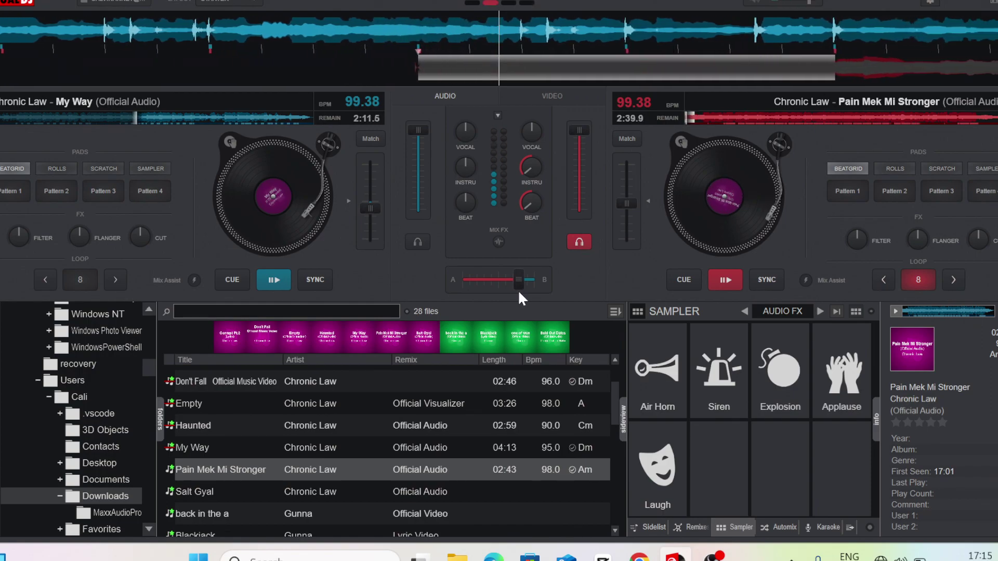
Extend the second deck's loop to 32 beats
left_click(954, 280)
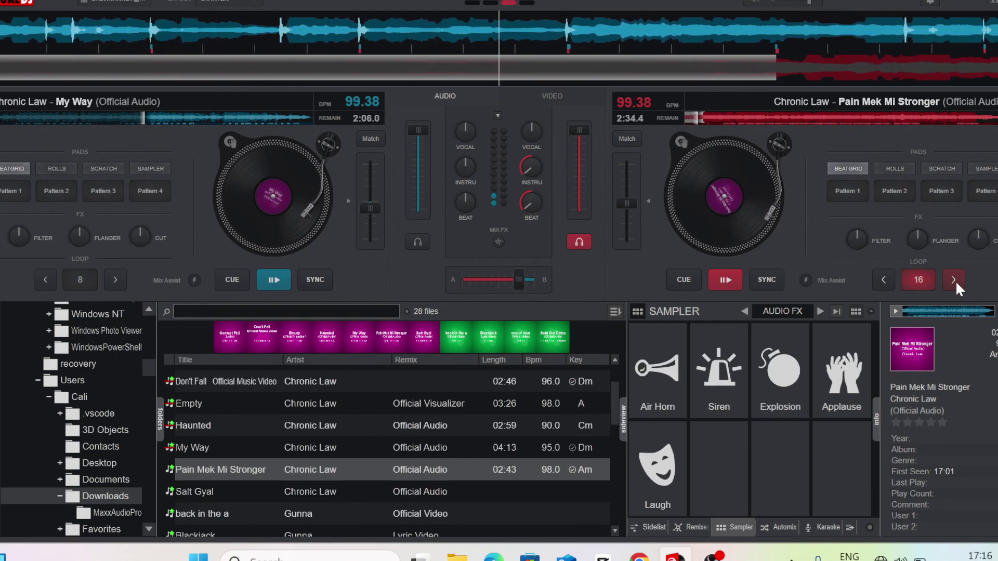
left_click(954, 281)
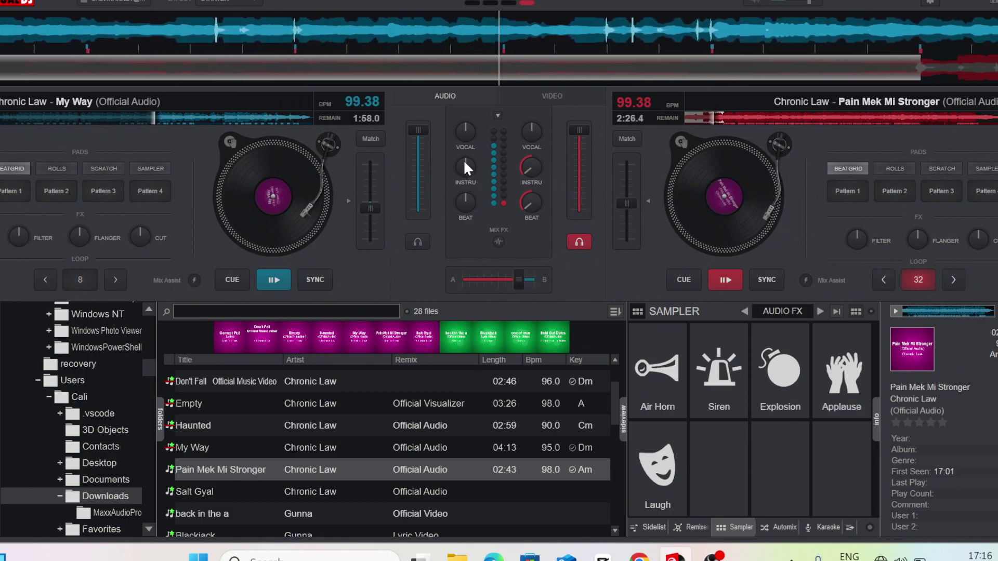
Close the stems preparation dialog and turn the first deck's beat and vocal all the way down
left_click(464, 196)
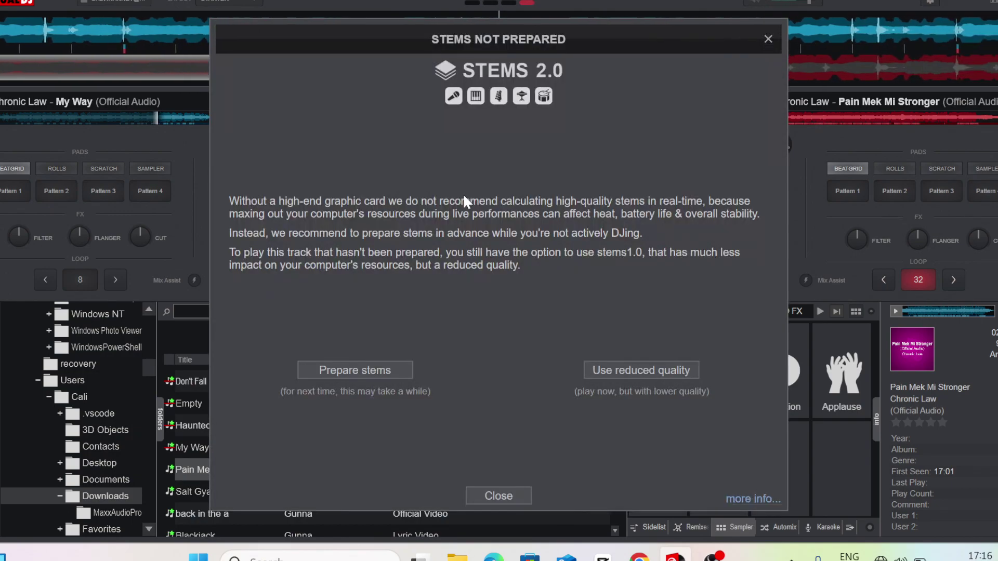
left_click(768, 40)
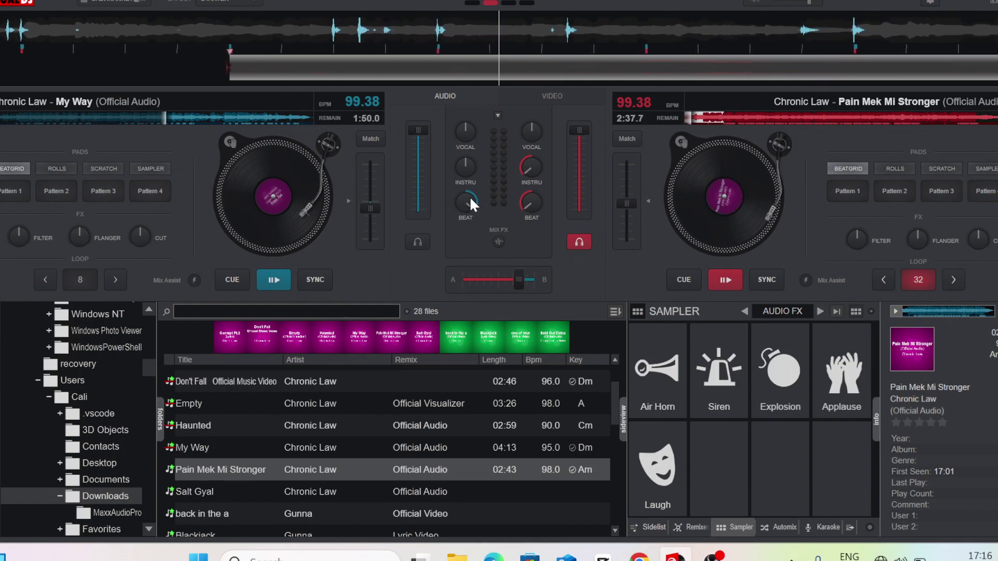
mouse_move(469, 206)
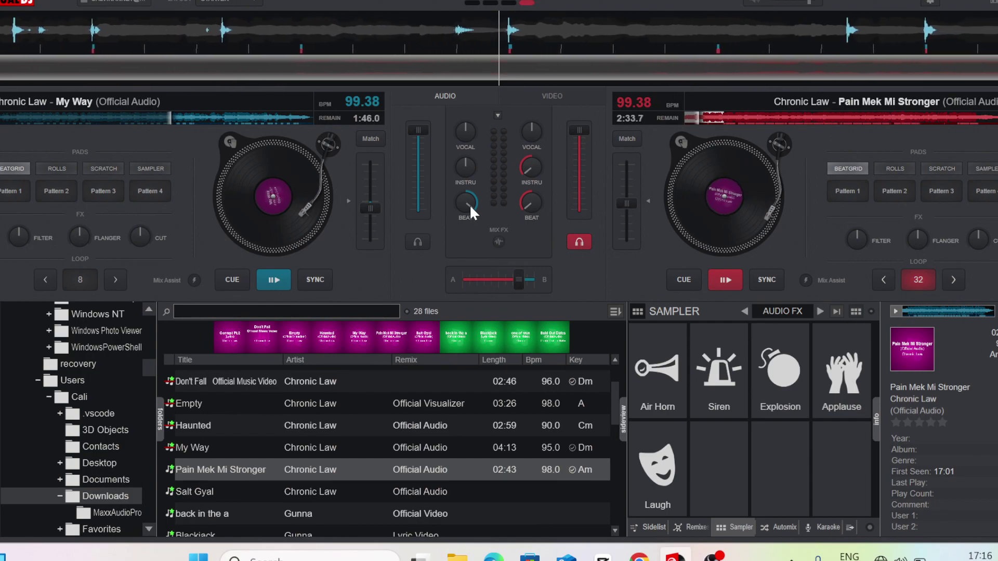
left_click_drag(469, 202, 469, 326)
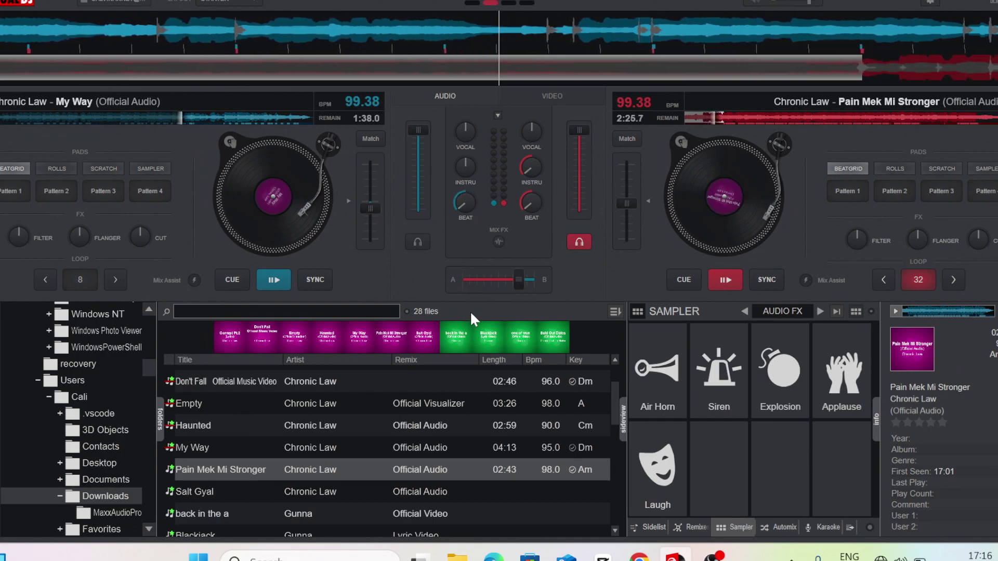
left_click_drag(462, 126, 467, 181)
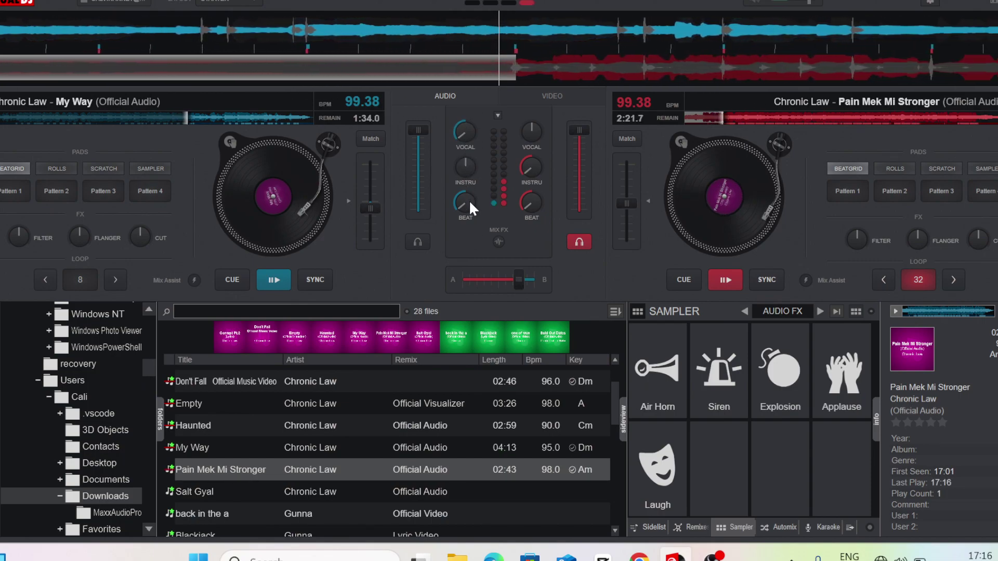
Release the 32-beat loop on the second deck
mouse_move(470, 203)
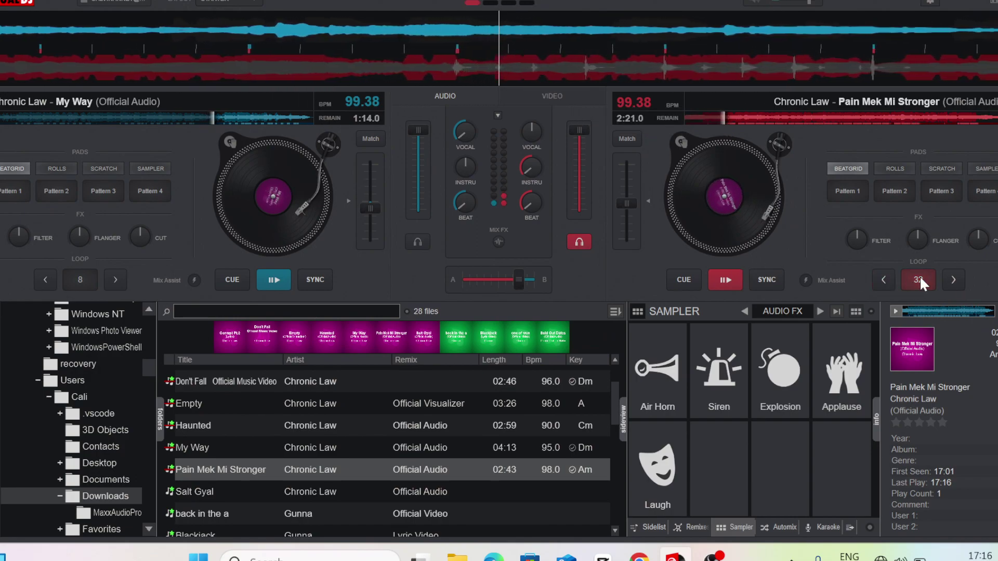
left_click(907, 280)
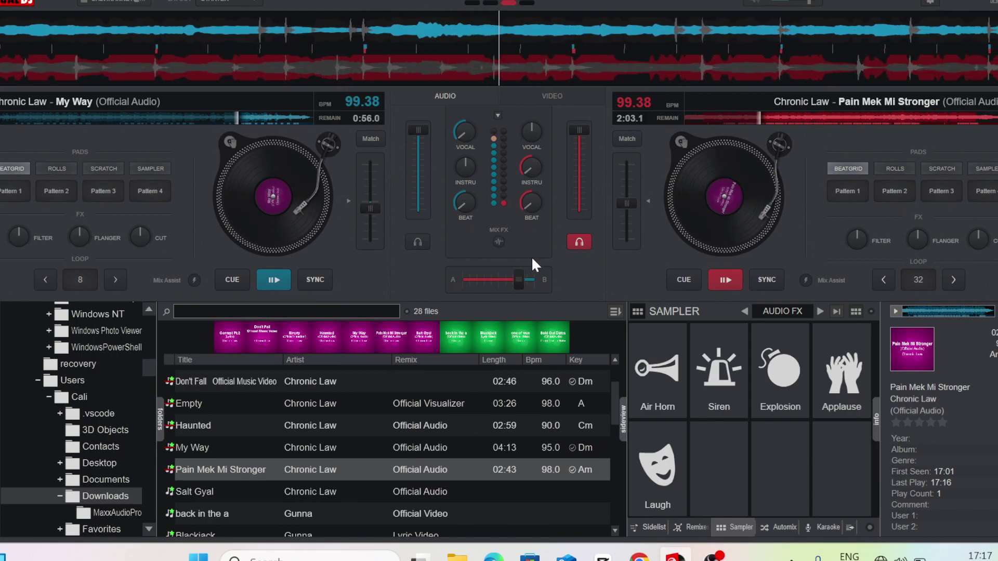
Nudge the crossfader slightly toward B and turn the second deck's instrumental back up to the centre
left_click_drag(517, 274, 520, 276)
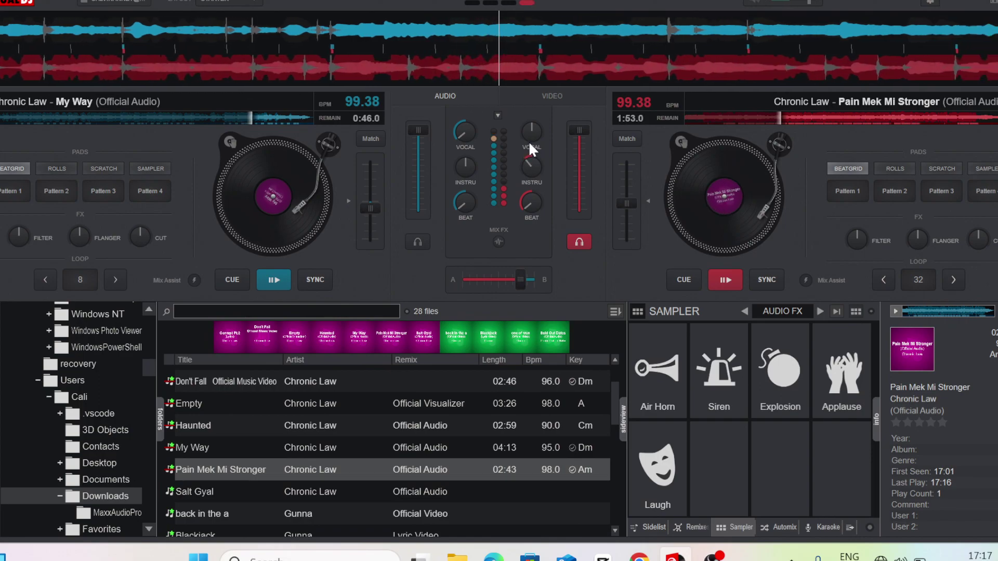
left_click_drag(528, 142, 532, 130)
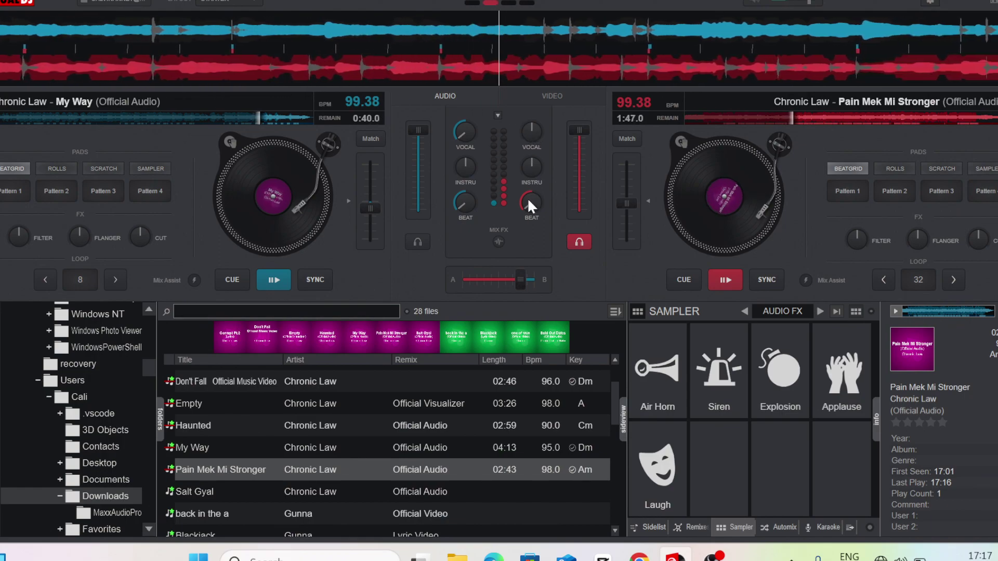
Turn the second deck's beat back up to the centre and move the crossfader fully to B
left_click_drag(522, 202, 532, 163)
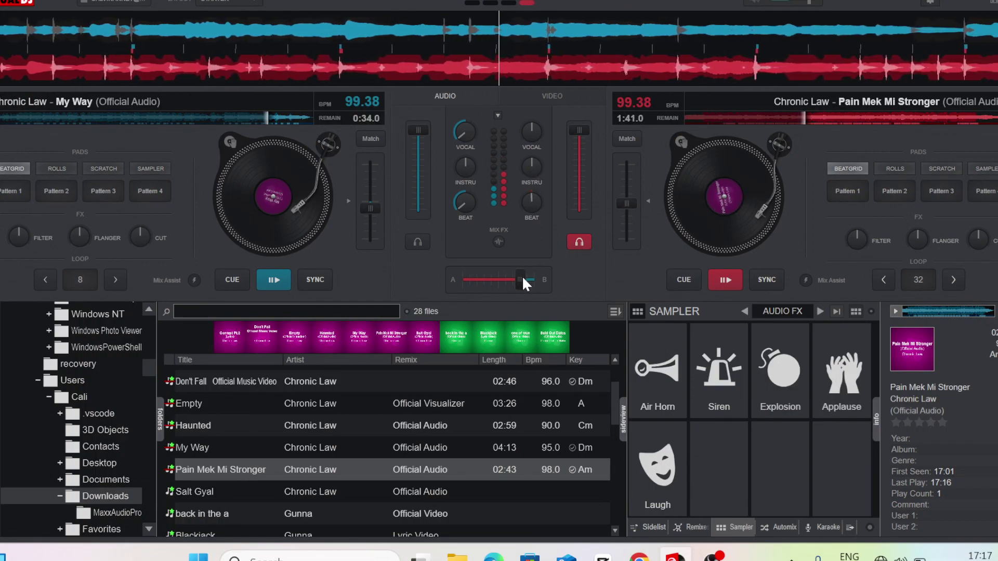
left_click_drag(523, 279, 545, 282)
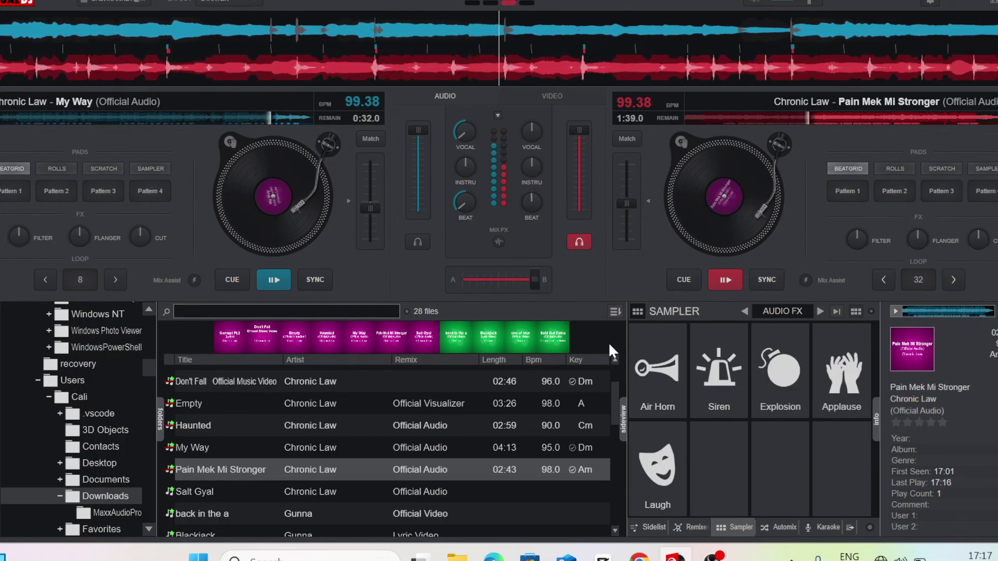
Trigger the Air Horn and Siren samples over the second deck's track
left_click(651, 378)
left_click(708, 384)
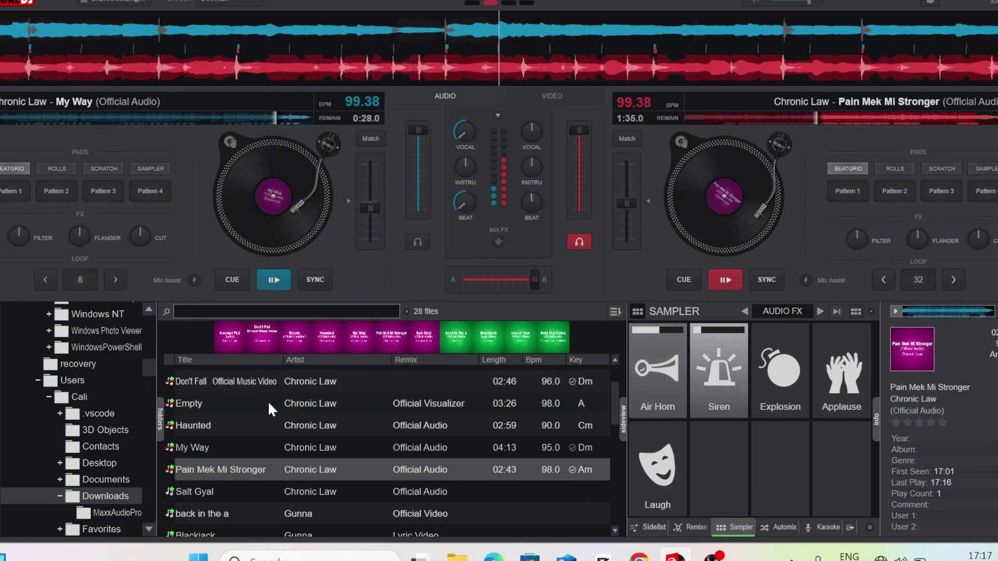
Load Salt Gyal onto the first deck and reset its vocal to the centre, dismissing the stems preparation dialog
left_click_drag(294, 488, 214, 201)
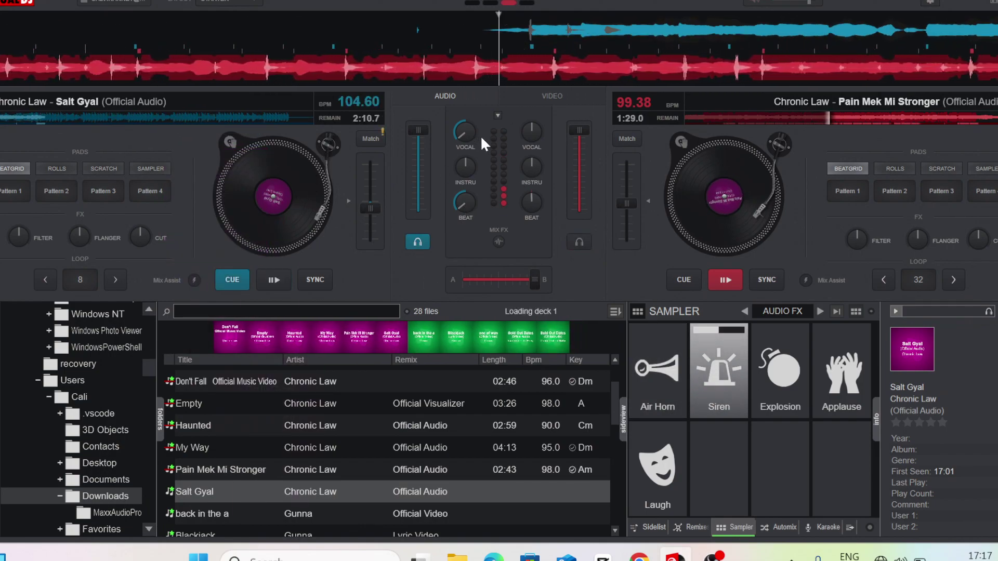
left_click(458, 133)
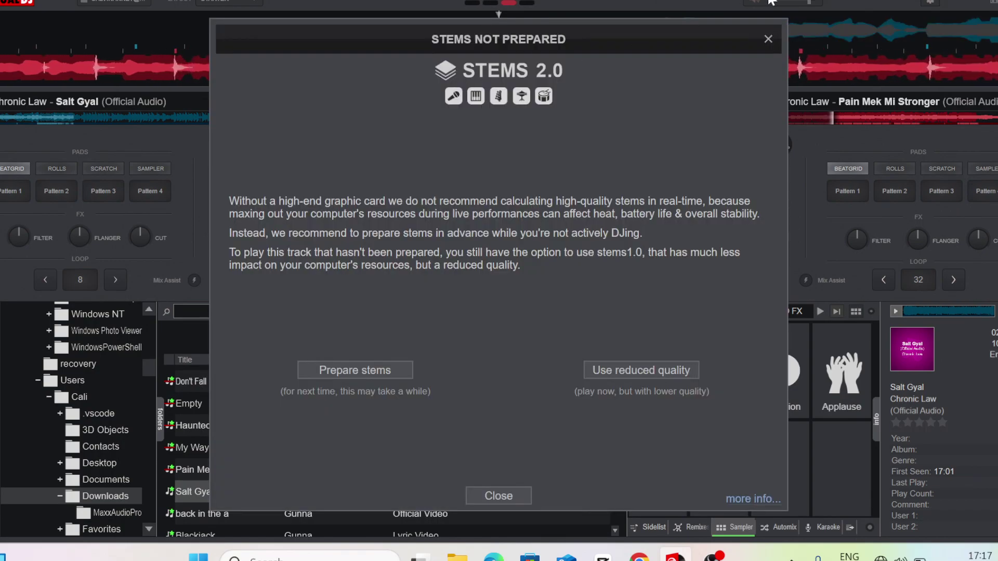
left_click(769, 46)
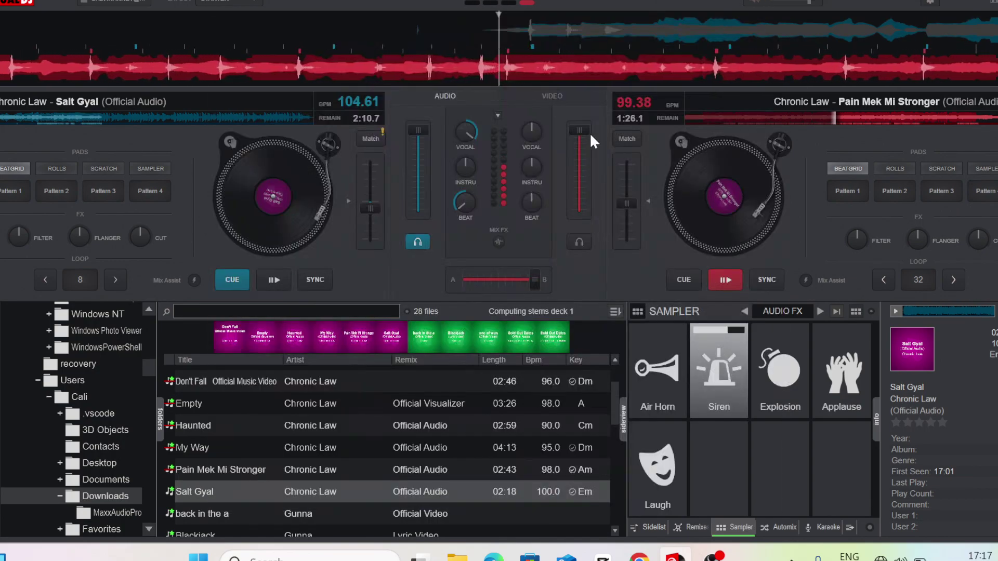
double_click(469, 143)
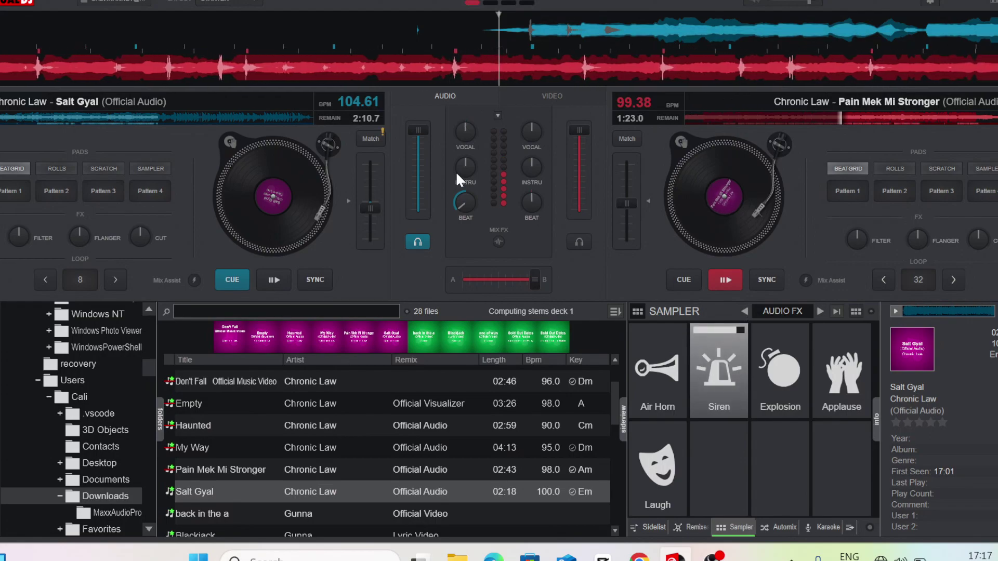
Turn the first deck's beat and instrumental all the way down
double_click(457, 205)
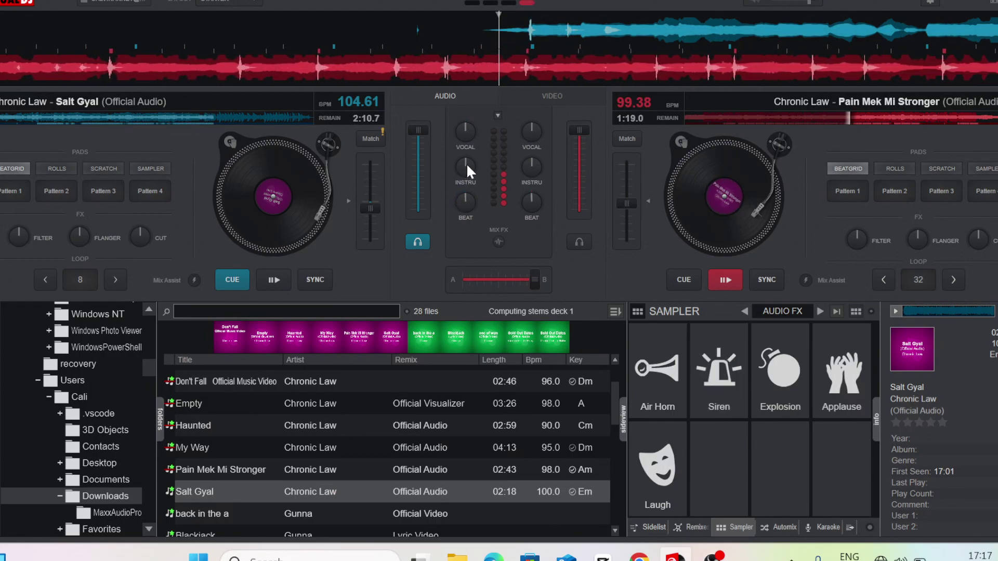
left_click_drag(461, 208, 460, 226)
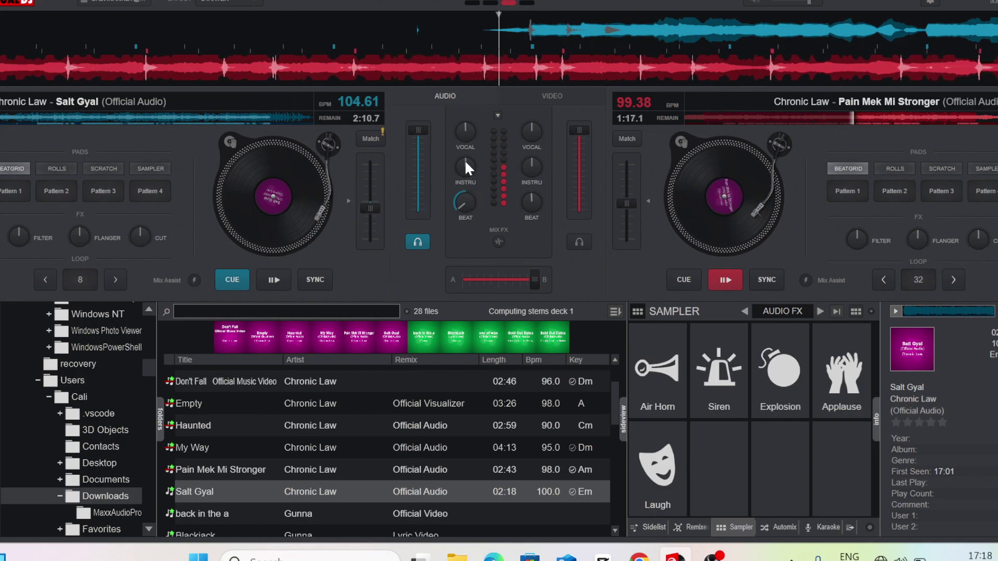
left_click_drag(462, 180, 458, 235)
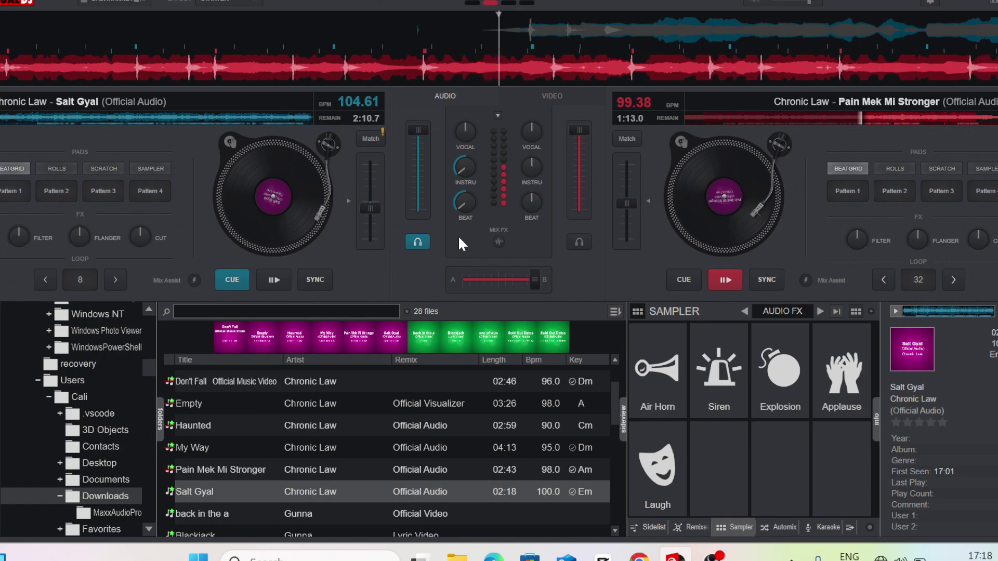
Set an 8-beat loop on the first deck and start Salt Gyal playing in sync with the second deck
left_click(80, 280)
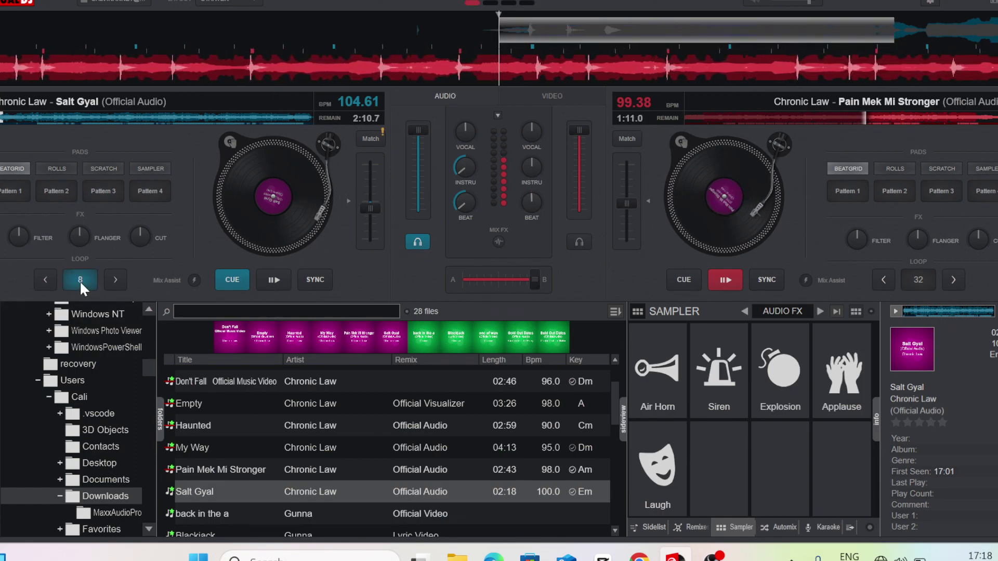
left_click(304, 279)
left_click(287, 277)
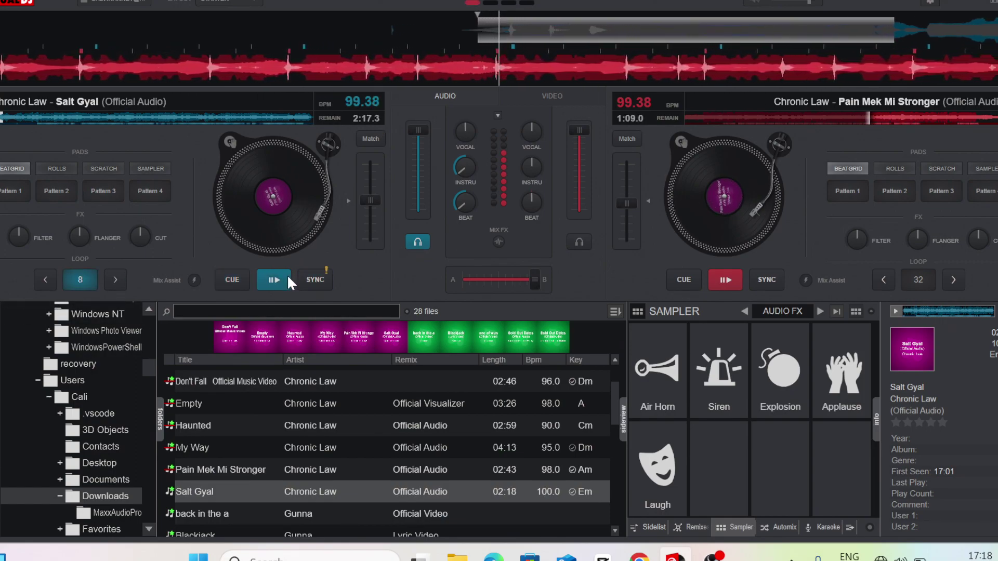
left_click(313, 277)
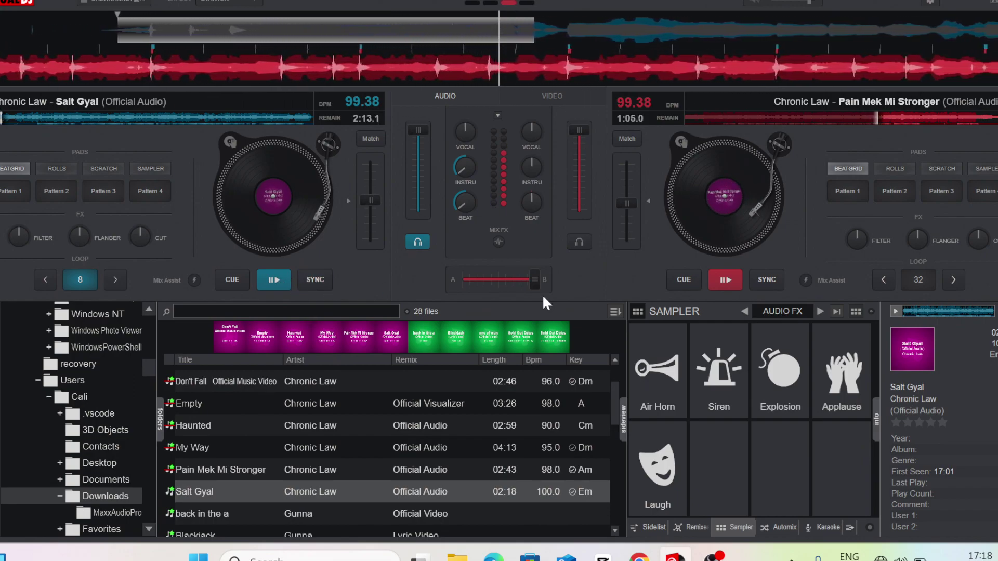
Move the crossfader from B to slightly past the centre toward A to bring in the first deck's vocal
mouse_move(531, 280)
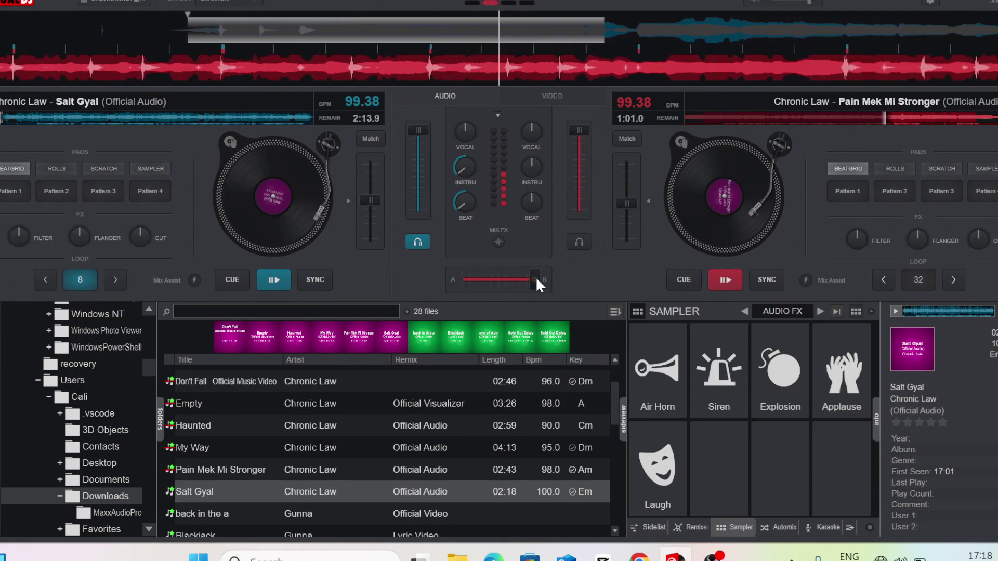
left_click_drag(537, 280, 490, 274)
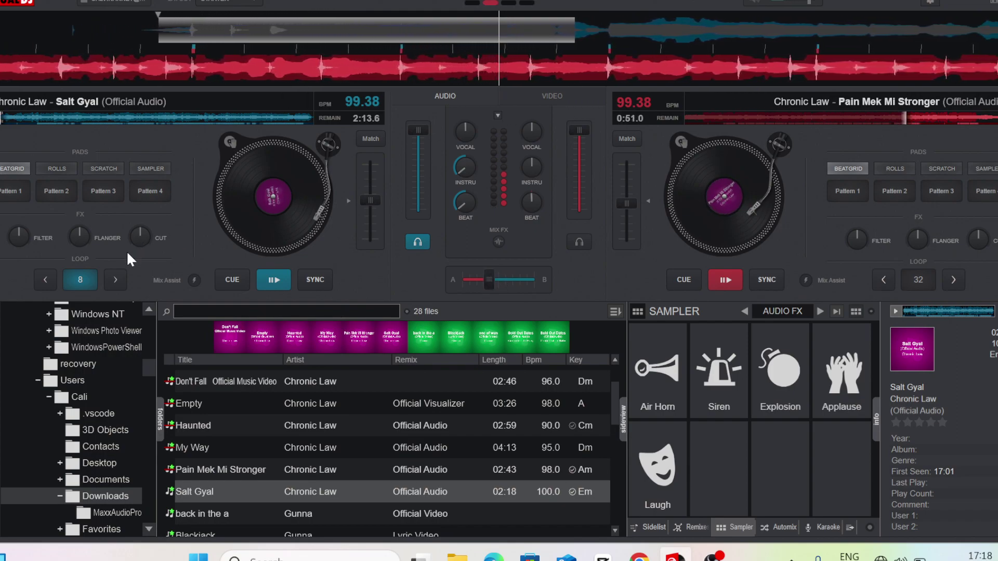
Extend the first deck's loop to 16 beats and release it
left_click(114, 275)
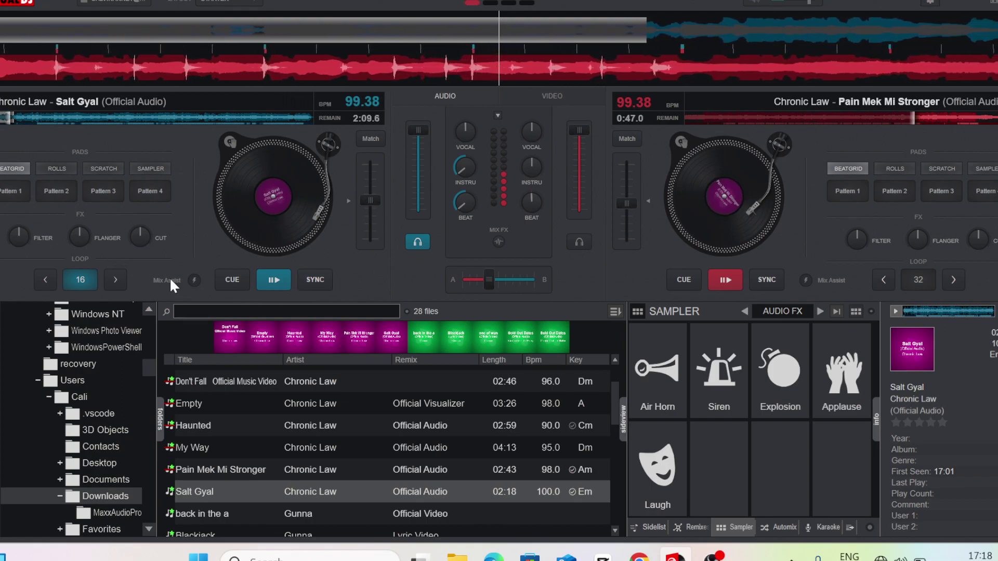
left_click(91, 275)
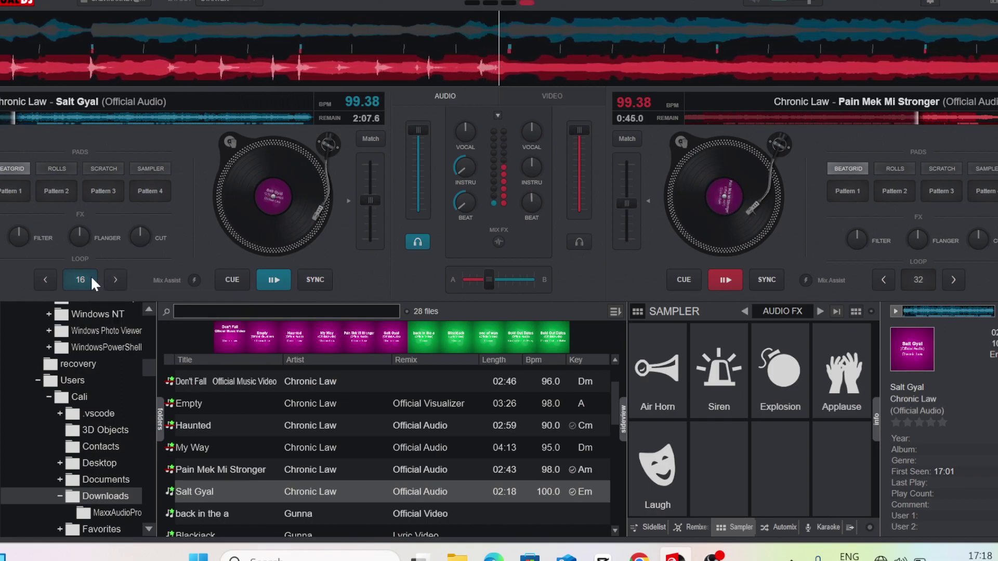
Nudge the crossfader further toward A and turn the second deck's vocal and beat all the way down
left_click_drag(489, 272, 481, 275)
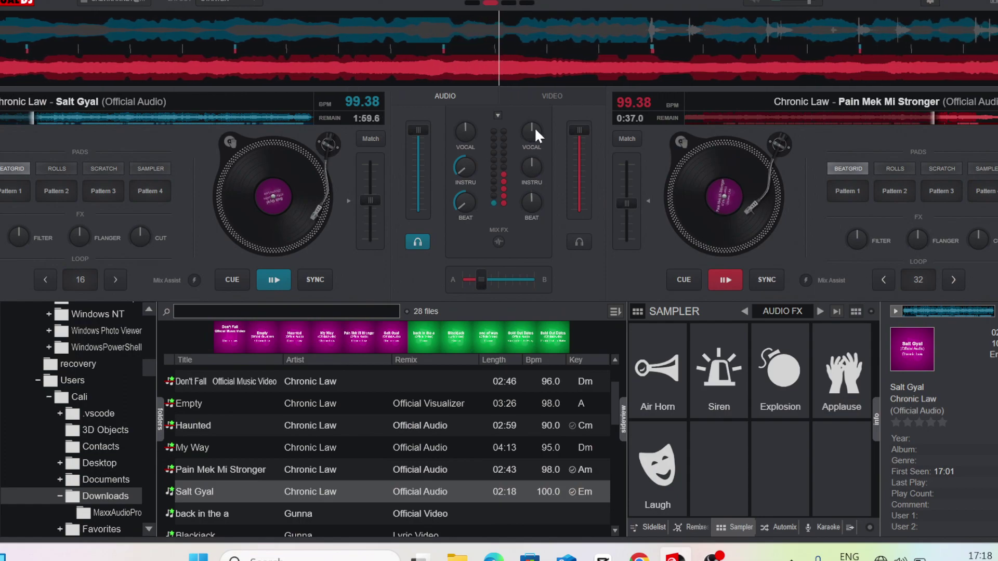
left_click_drag(530, 125, 530, 160)
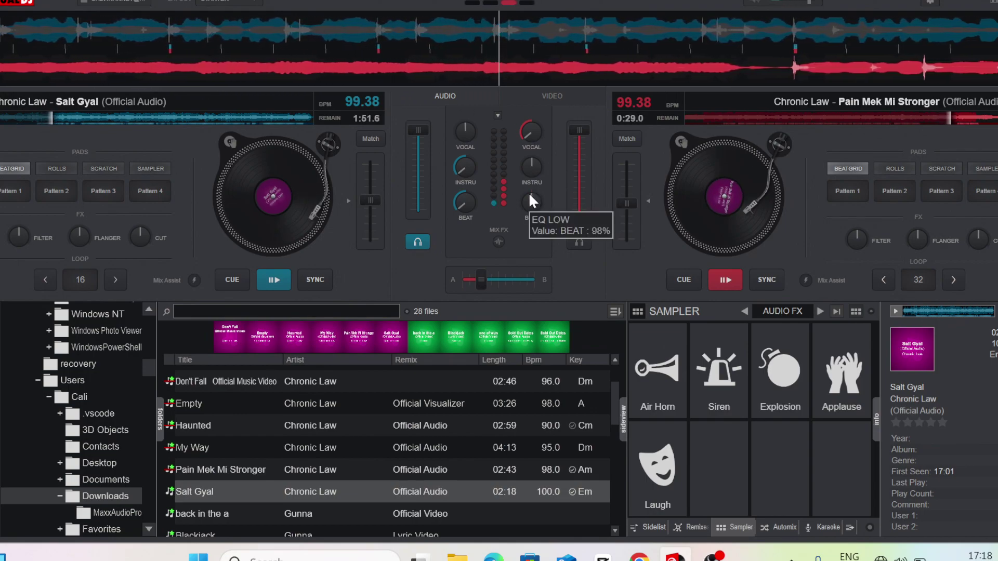
left_click_drag(528, 192, 529, 263)
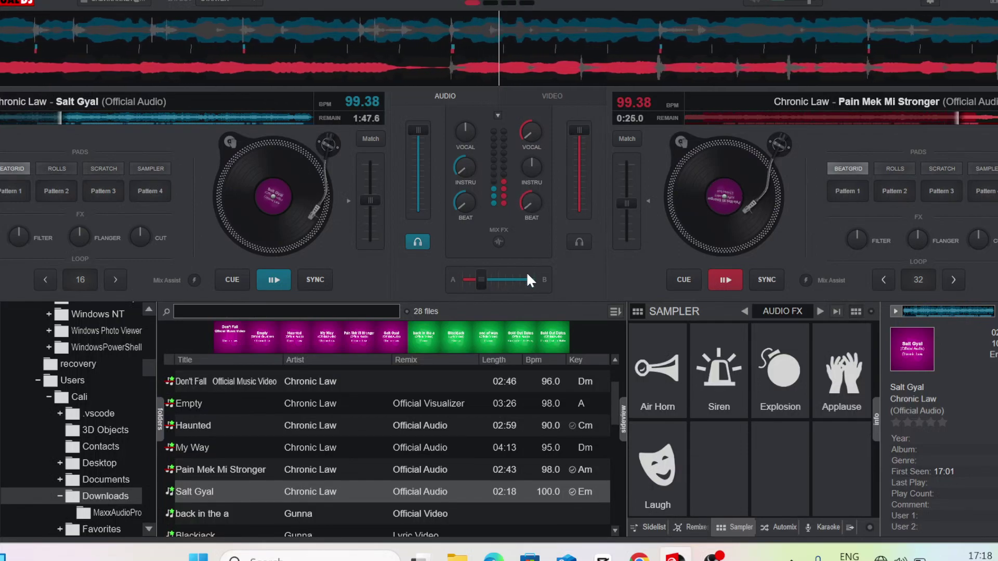
Turn the first deck's instrumental and beat back up to the centre
mouse_move(527, 272)
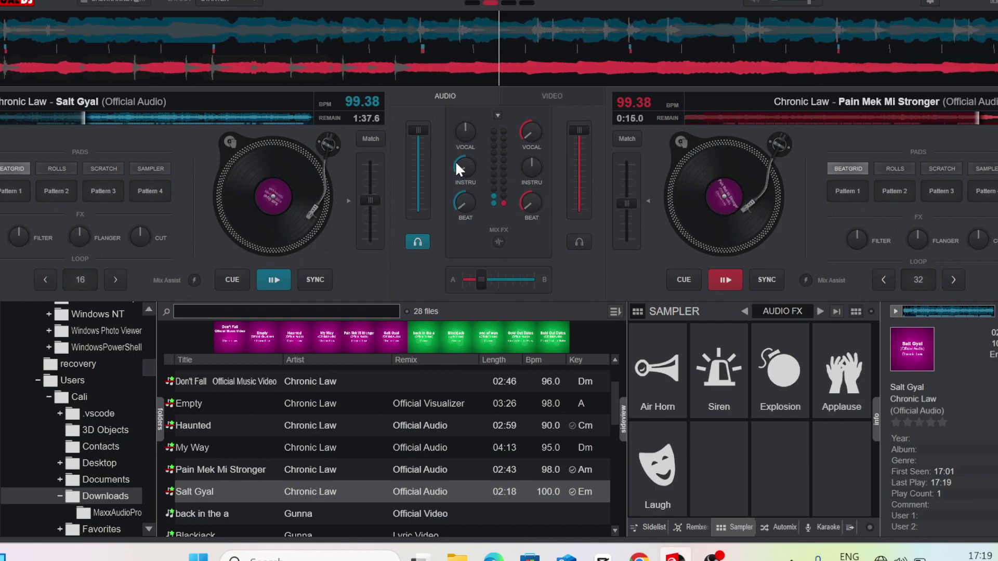
left_click_drag(456, 155, 462, 125)
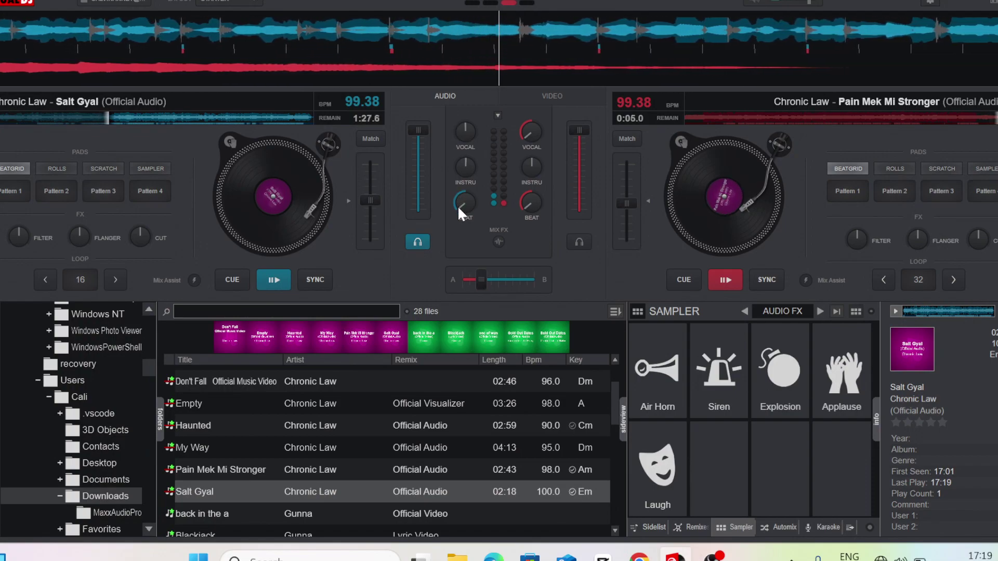
left_click_drag(457, 202, 457, 179)
Play the Air Horn and Siren samples over Salt Gyal on the first deck
left_click(659, 386)
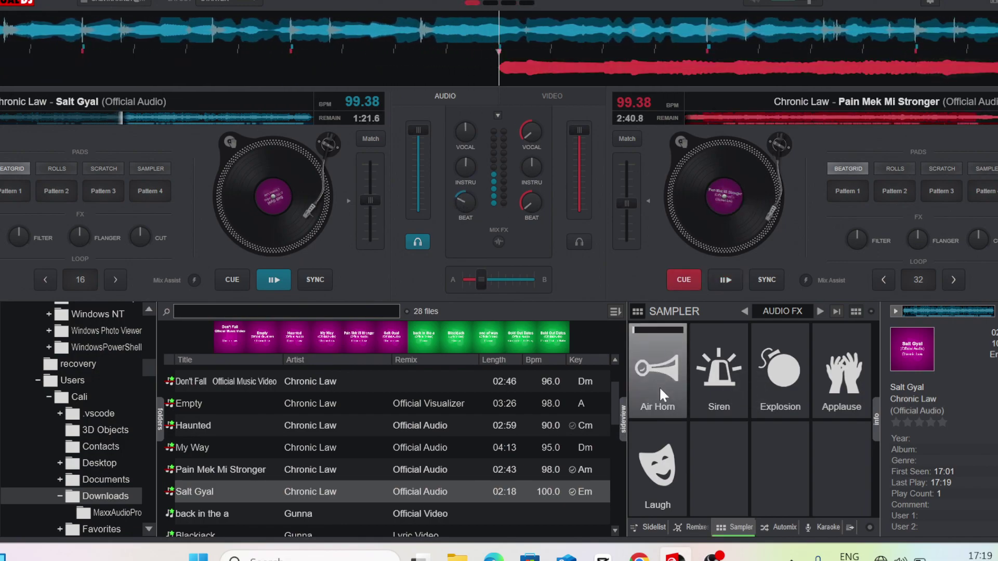
left_click(700, 380)
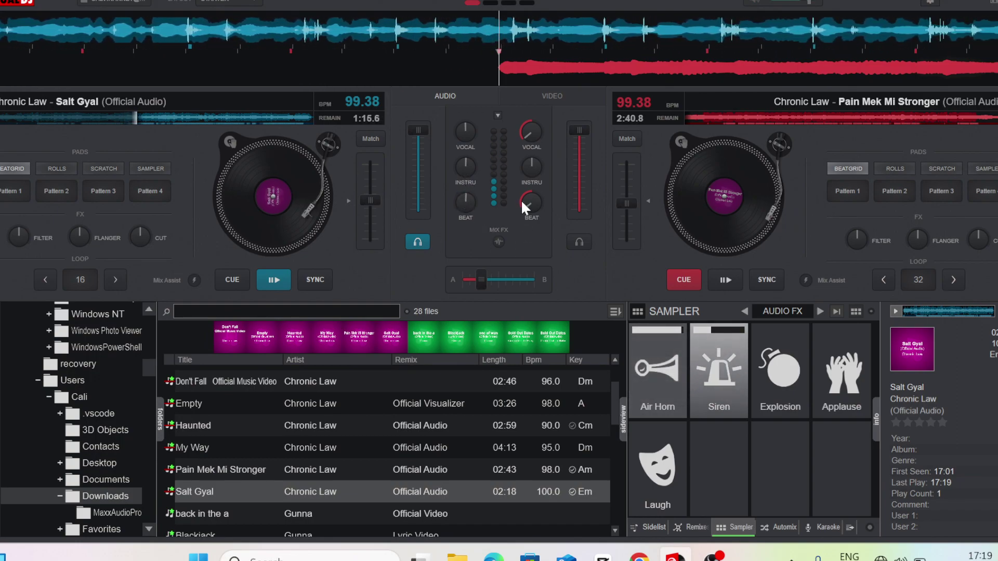
Move the crossfader fully to A and turn the second deck's beat and vocal back up to the centre
left_click_drag(483, 281, 444, 283)
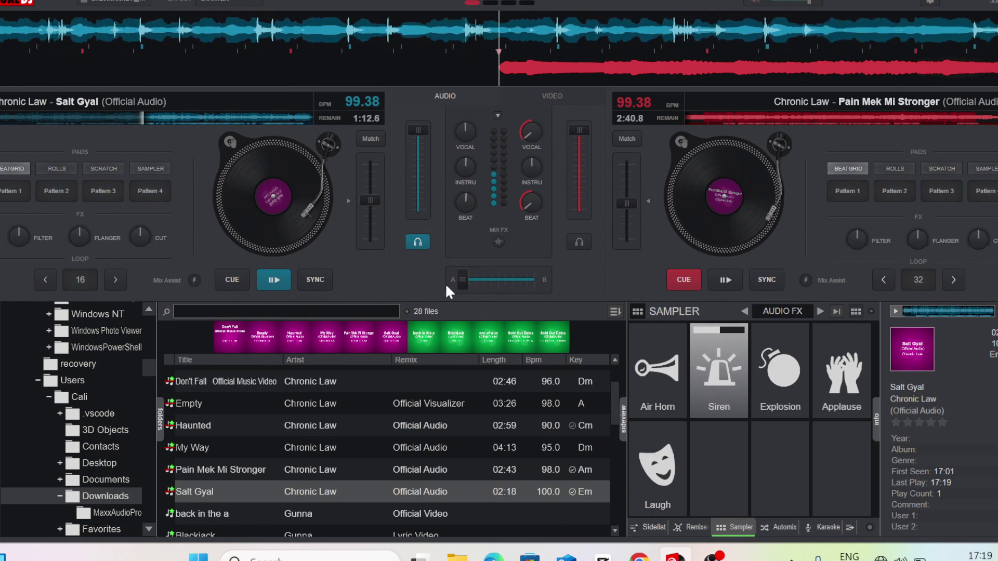
left_click_drag(525, 201, 531, 180)
double_click(530, 193)
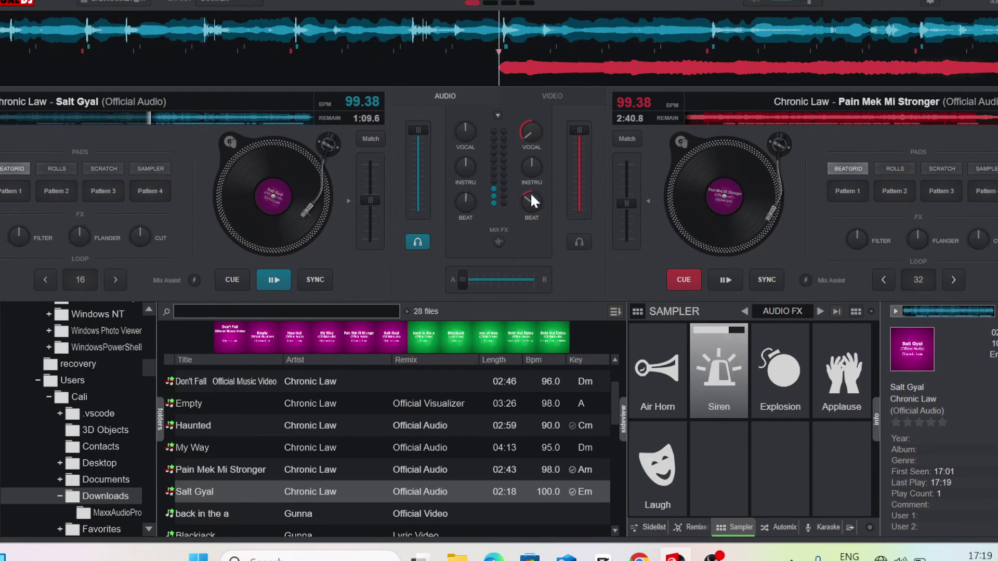
left_click_drag(527, 141, 528, 120)
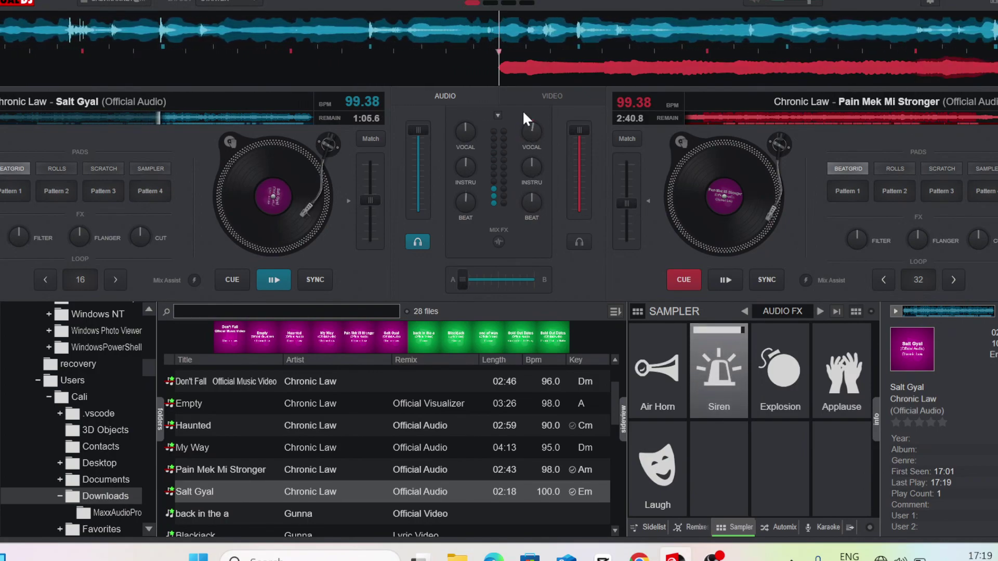
Find the track Still Dark by Ireland Boss and Chronic Law in the Downloads list and load it onto the second deck
scroll(411, 427, "down", 1)
scroll(412, 425, "down", 1)
scroll(412, 425, "down", 3)
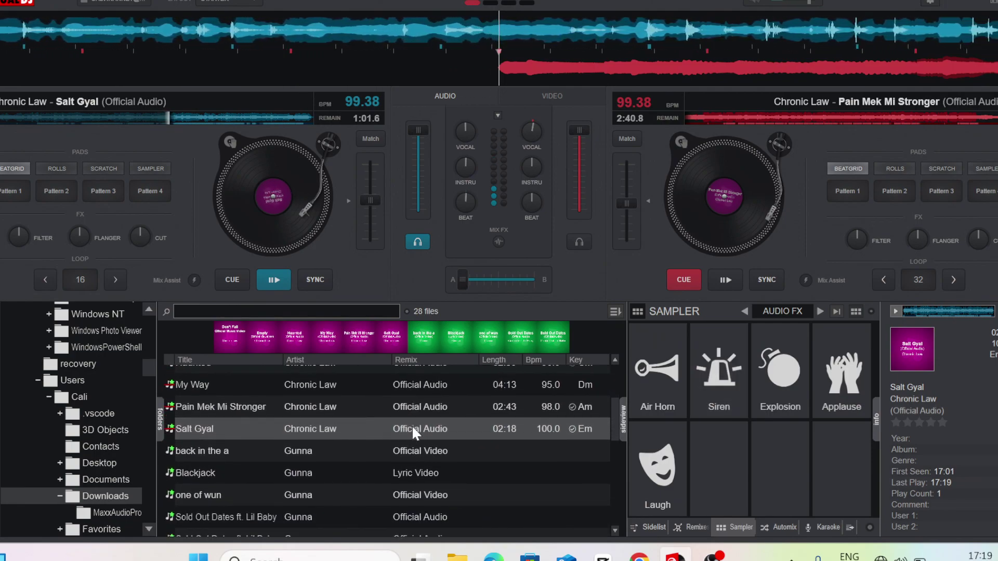
scroll(412, 425, "up", 4)
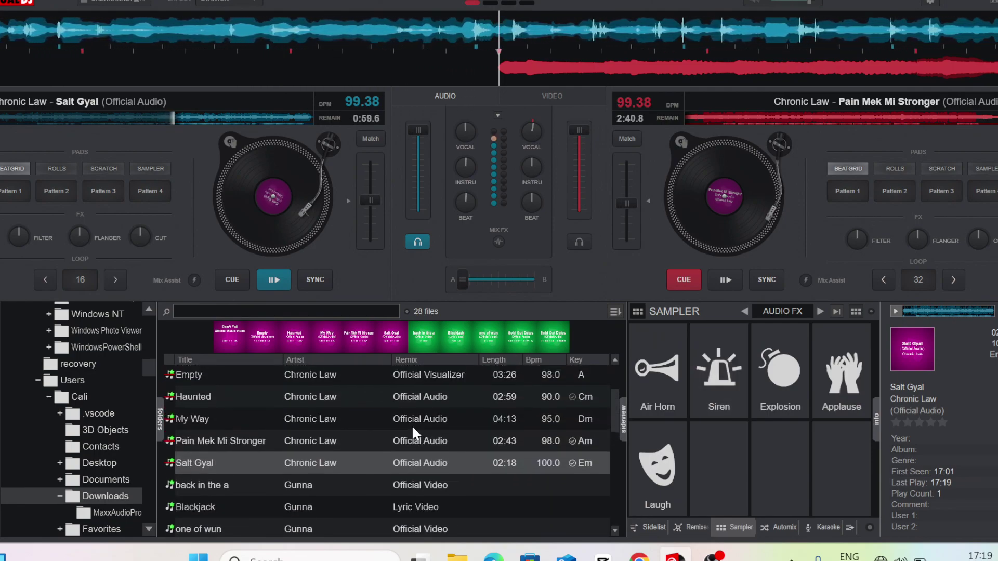
scroll(411, 425, "down", 1)
scroll(412, 425, "up", 5)
scroll(412, 425, "down", 1)
scroll(412, 425, "up", 1)
scroll(411, 425, "down", 6)
scroll(412, 425, "down", 8)
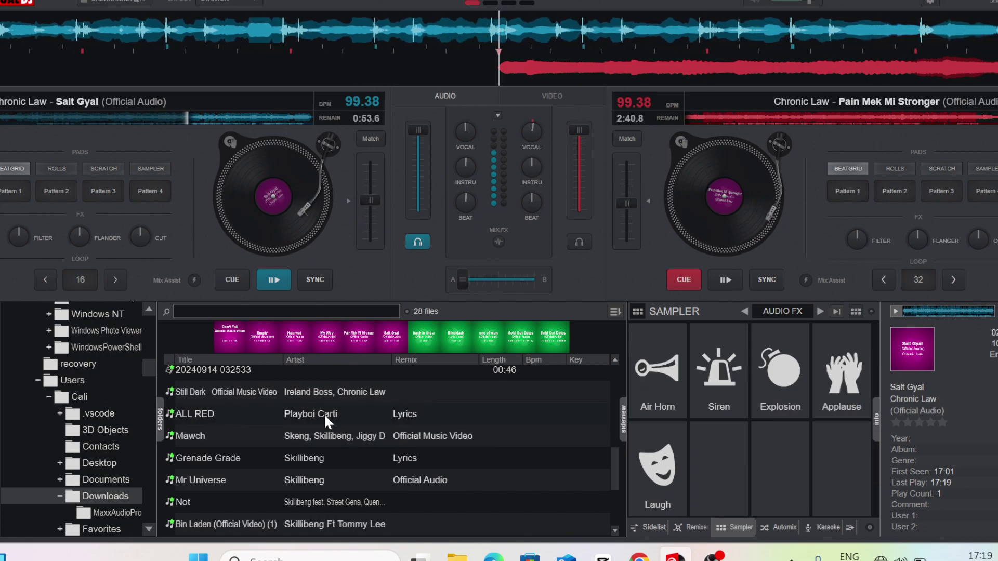
scroll(323, 413, "up", 2)
left_click_drag(329, 436, 730, 231)
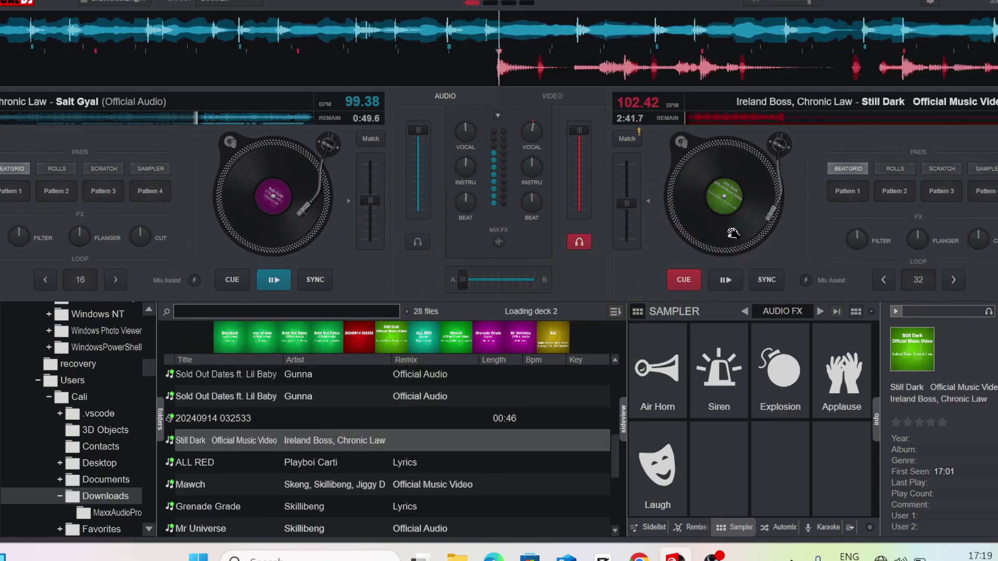
Set an 8-beat loop on the second deck and start Still Dark playing in sync with the first deck
left_click(767, 288)
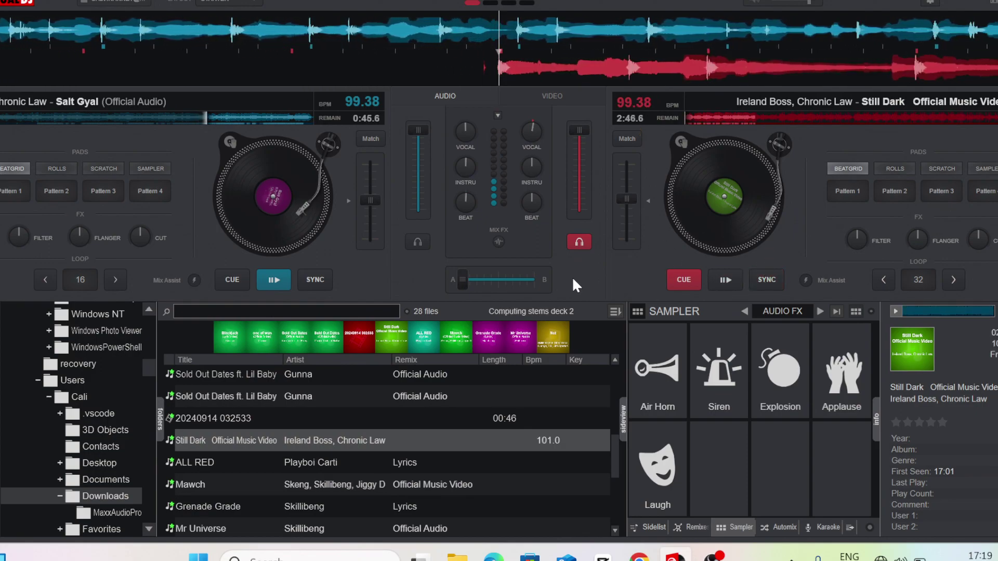
left_click(888, 275)
left_click(912, 281)
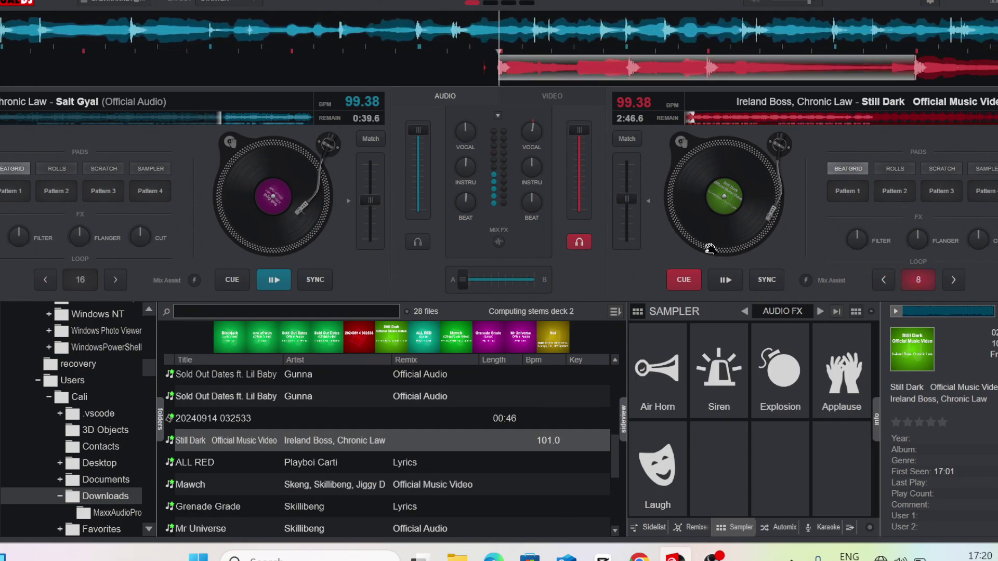
left_click(734, 279)
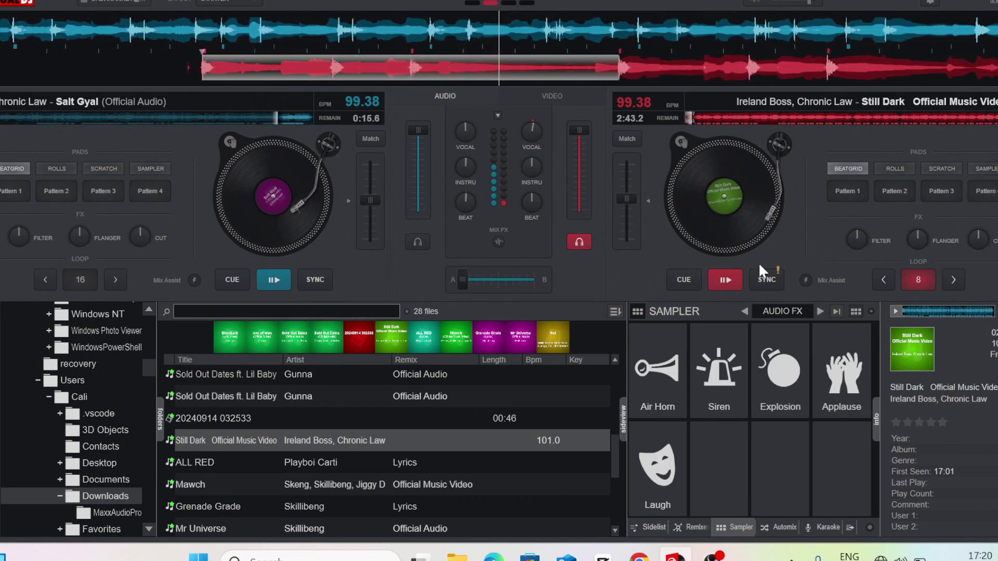
left_click(777, 277)
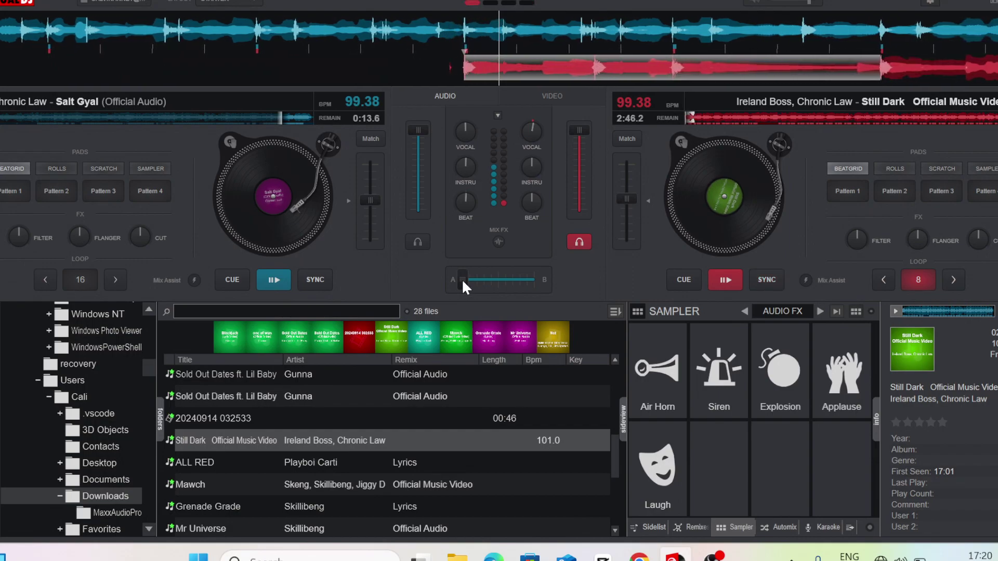
Bring the crossfader to the centre and release the second deck's 8-beat loop on Still Dark
left_click_drag(461, 278, 497, 284)
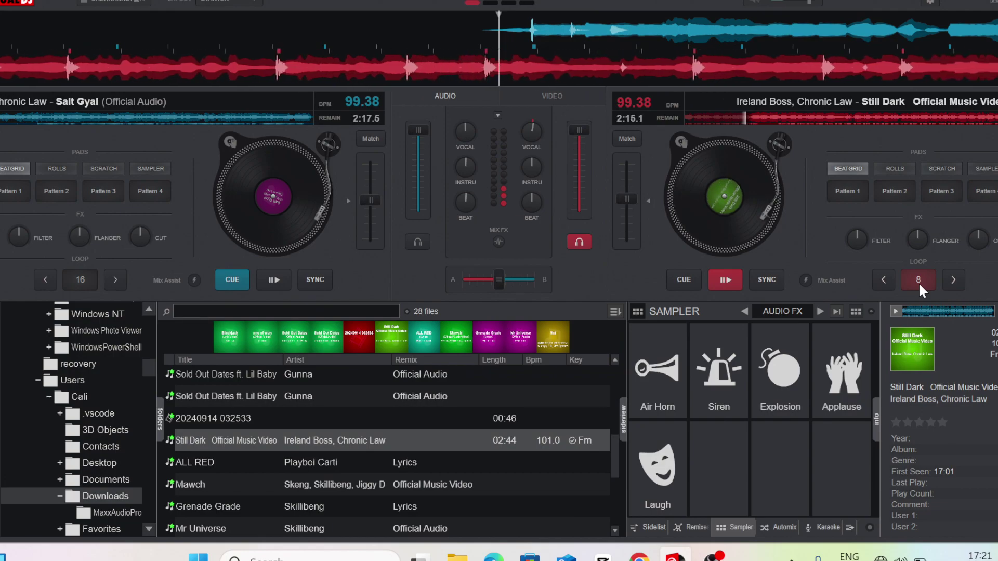
left_click(919, 280)
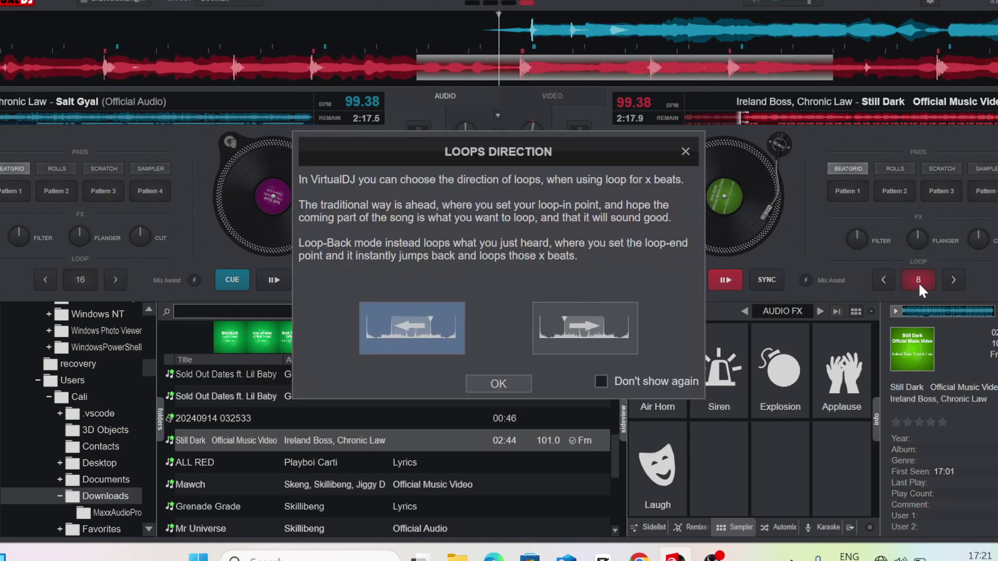
left_click(683, 151)
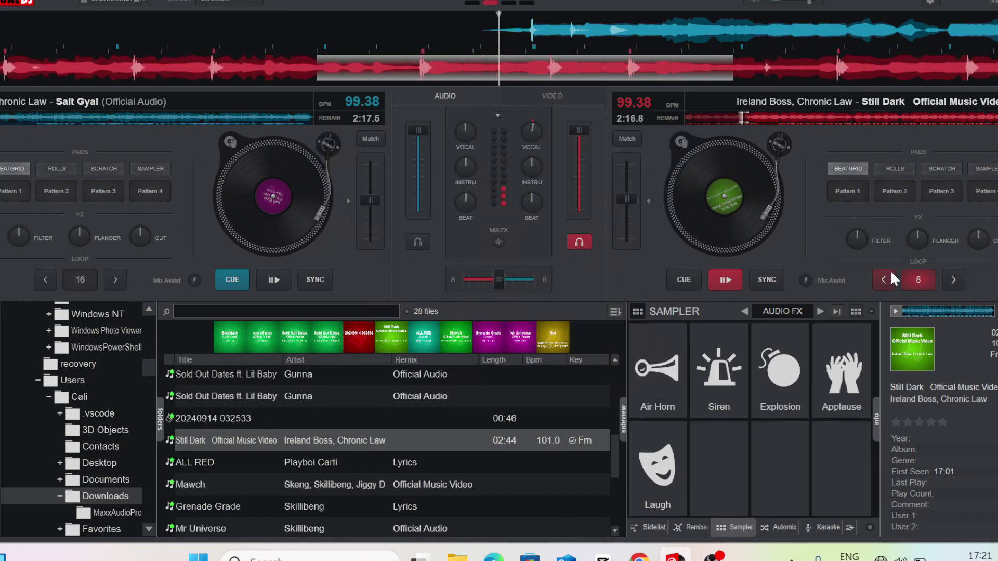
left_click(921, 279)
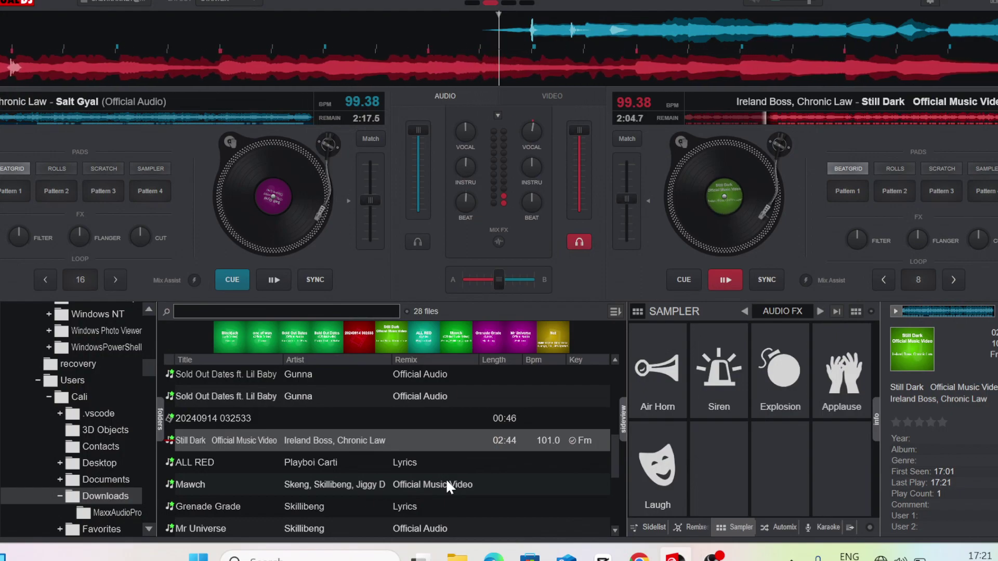
Load Mawch from the Downloads list onto the first deck and start it synced in a 16-beat loop, with the crossfader near B
left_click_drag(445, 478, 250, 236)
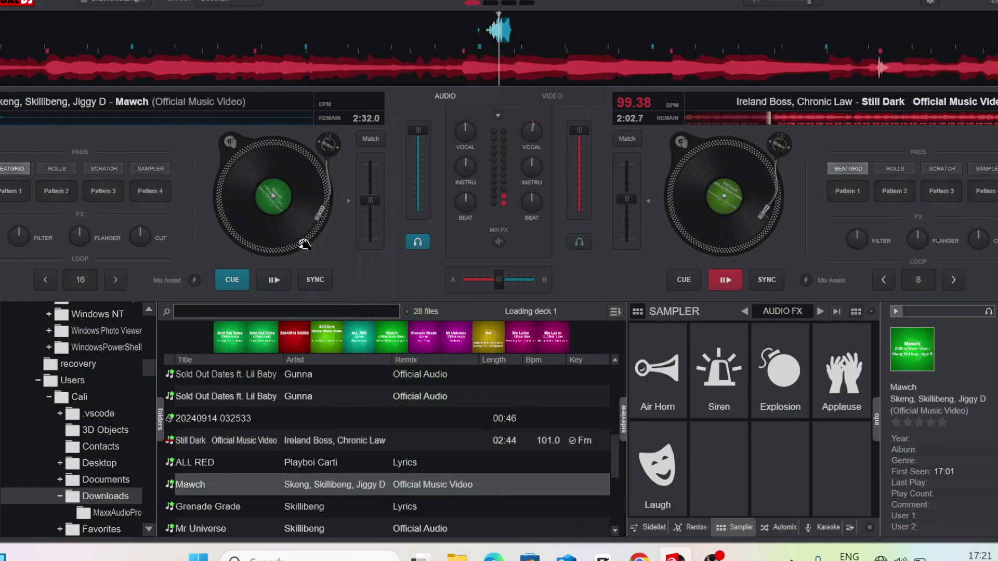
left_click_drag(498, 281, 527, 284)
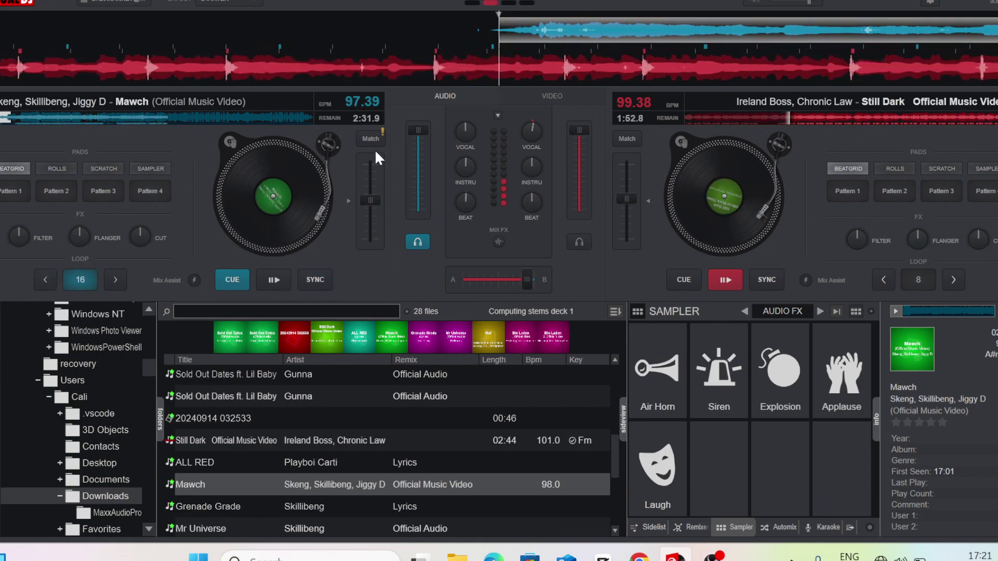
left_click(310, 281)
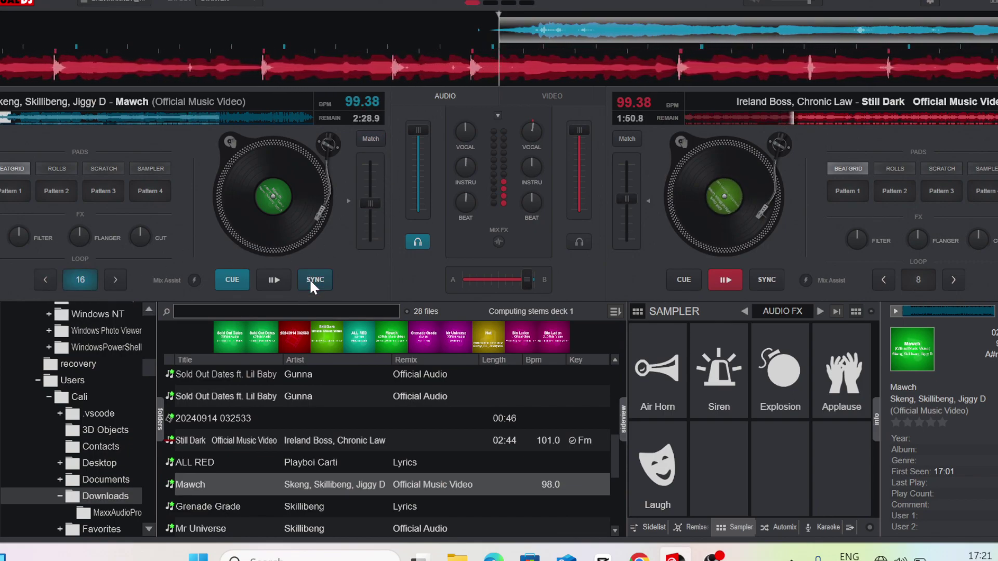
left_click(279, 279)
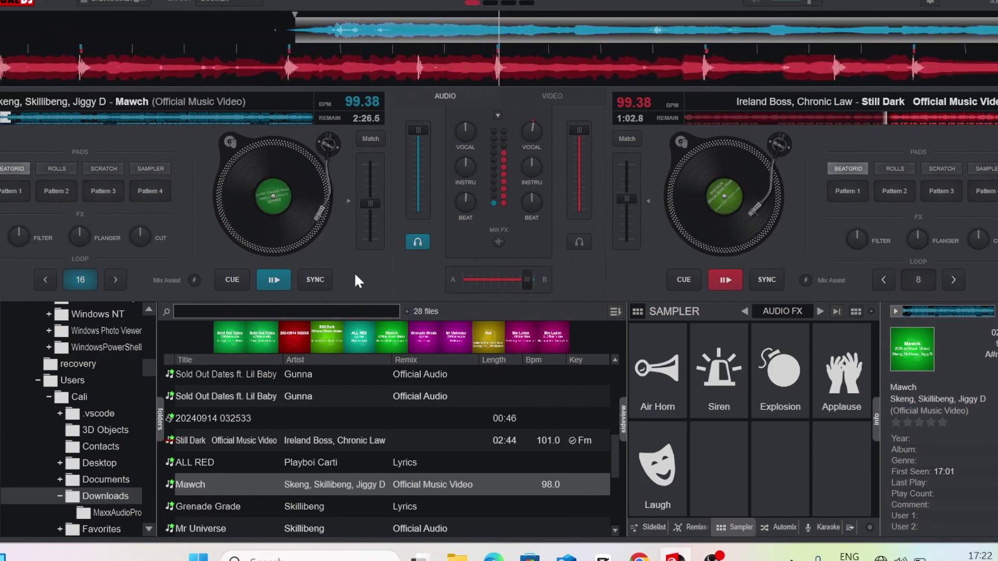
Release the first deck's 16-beat loop on Mawch and move the crossfader fully to A
left_click(73, 276)
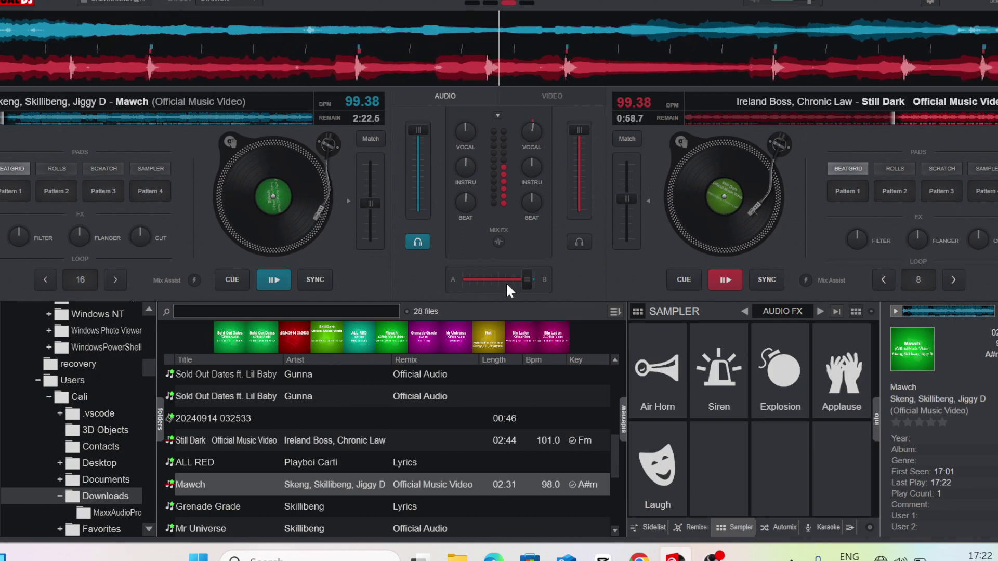
mouse_move(525, 278)
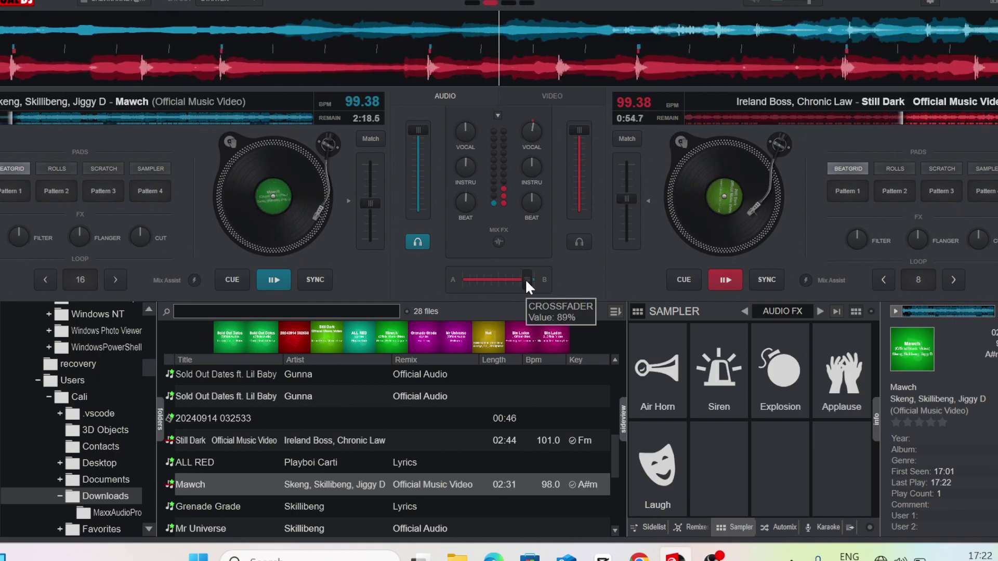
left_click_drag(525, 279, 437, 280)
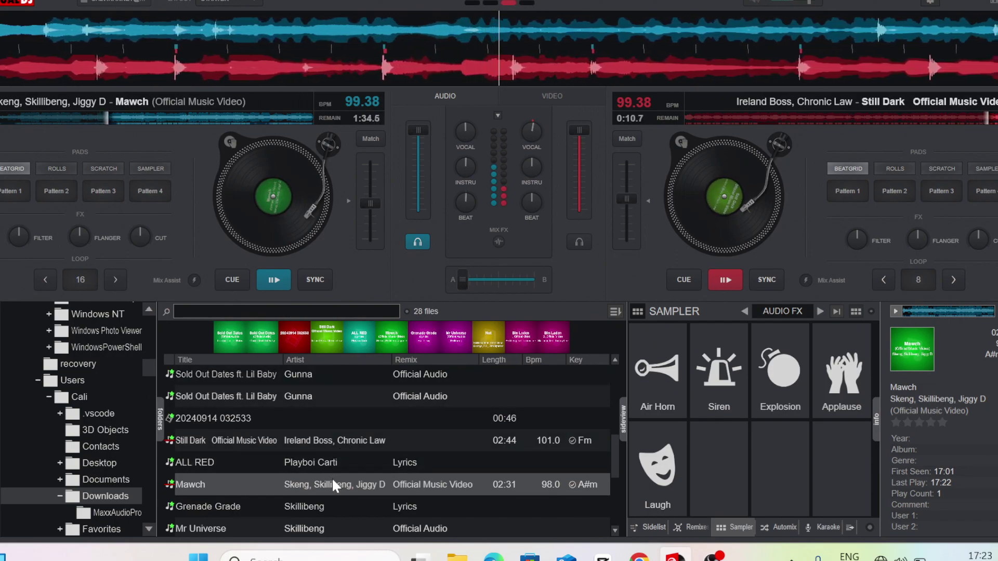
Load Grenade Grade by Skillibeng onto the second deck and start it in an 8-beat loop synced to the first deck
left_click_drag(330, 504, 734, 221)
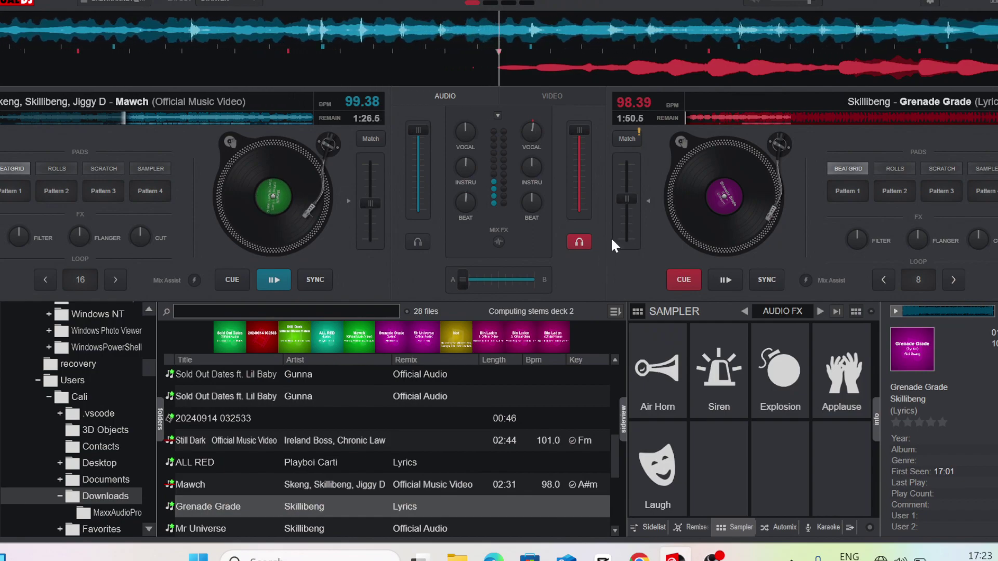
left_click(765, 278)
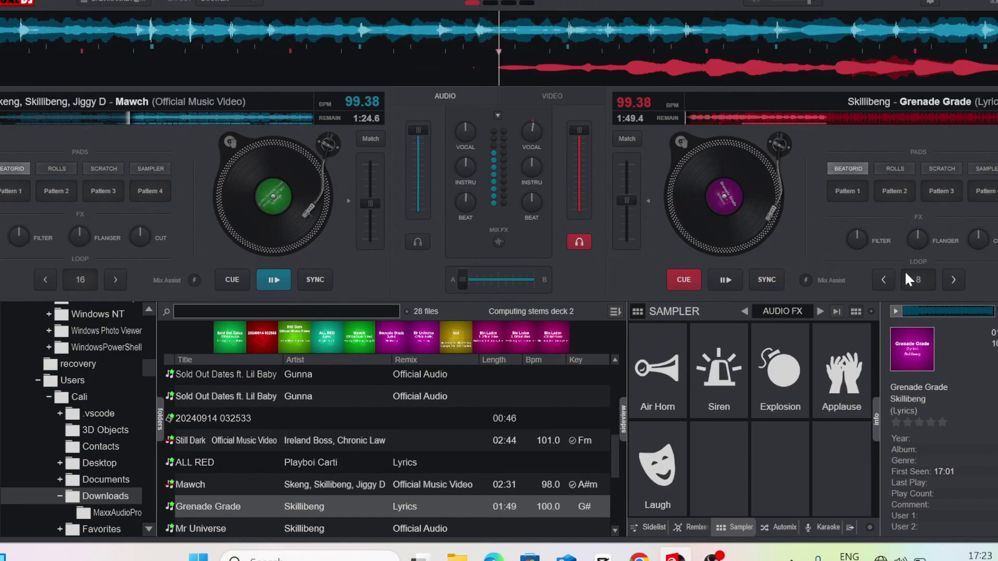
left_click(927, 275)
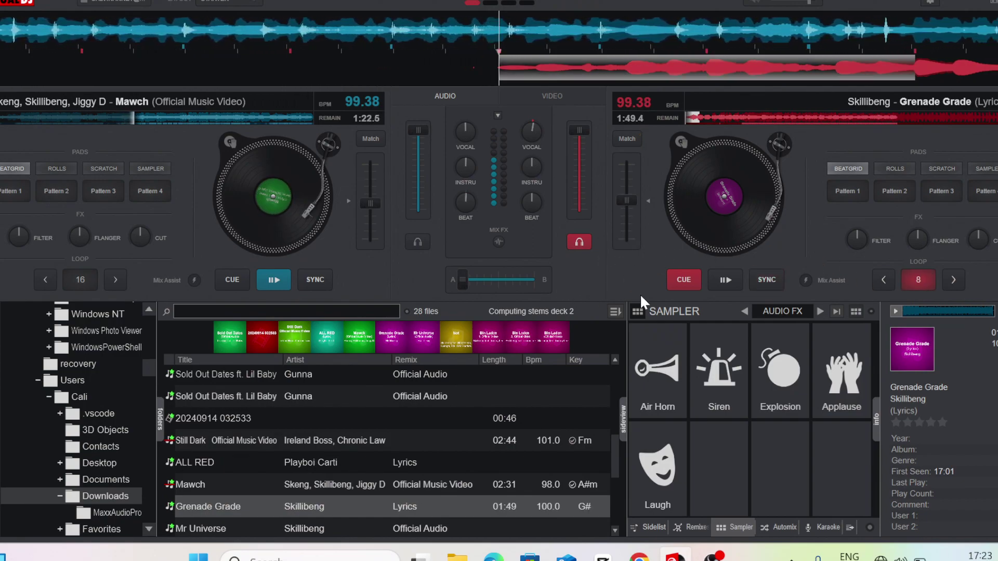
left_click(731, 280)
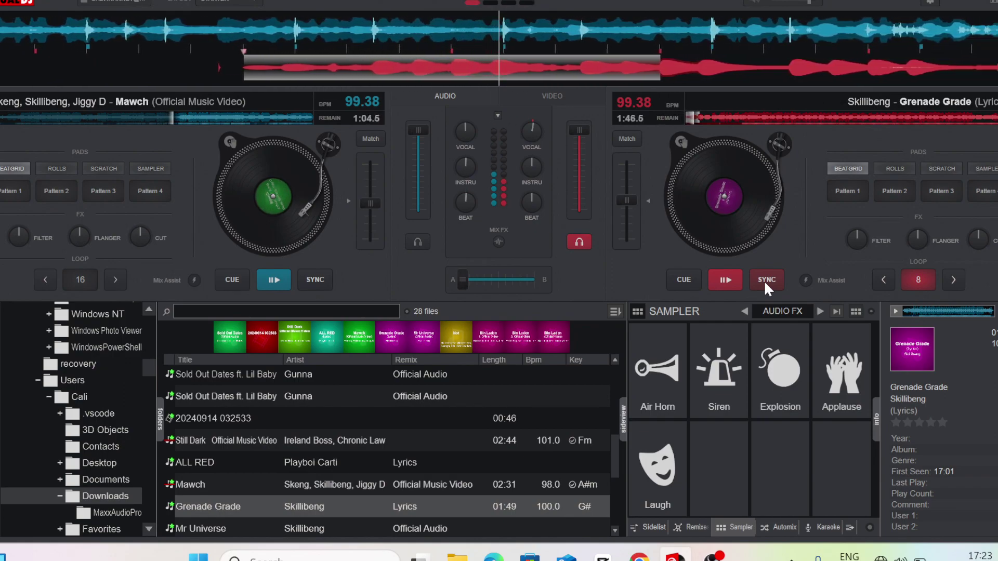
Dismiss the stems preparation prompt and turn the second deck's instrument and beat stems fully down
left_click(535, 158)
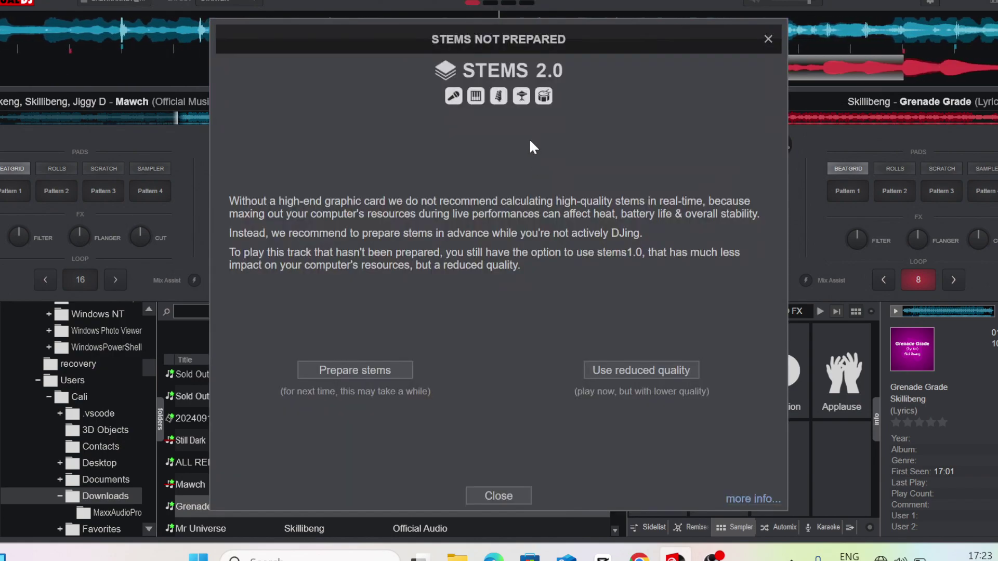
left_click(772, 43)
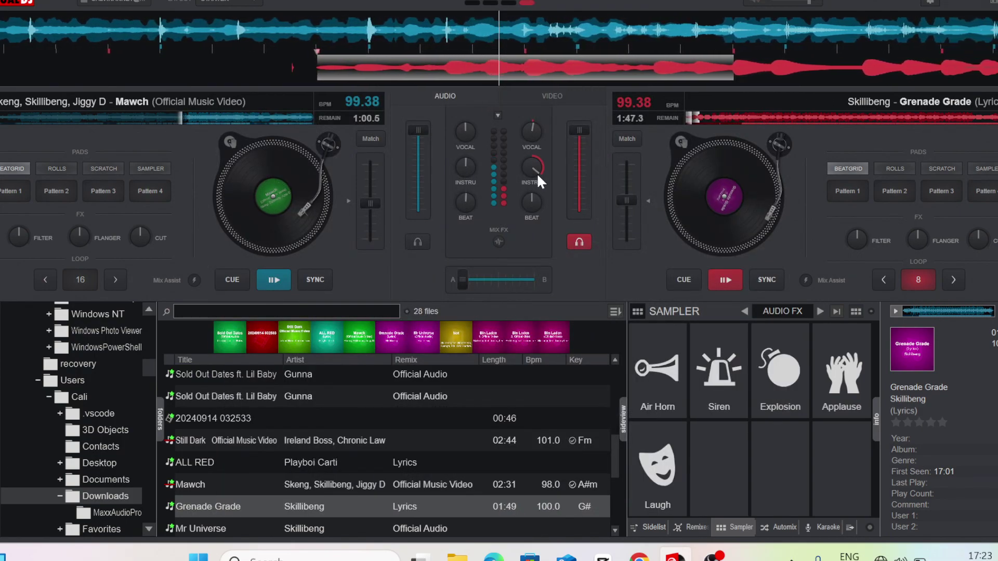
left_click(534, 205)
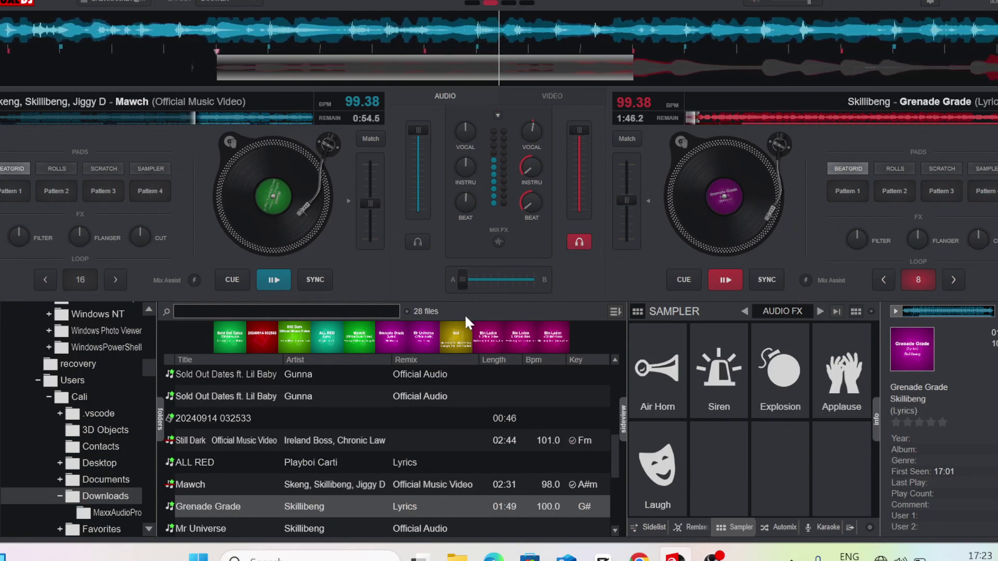
Move the crossfader from A to just past the centre and release the second deck's 8-beat loop on Grenade Grade
left_click_drag(459, 282, 494, 286)
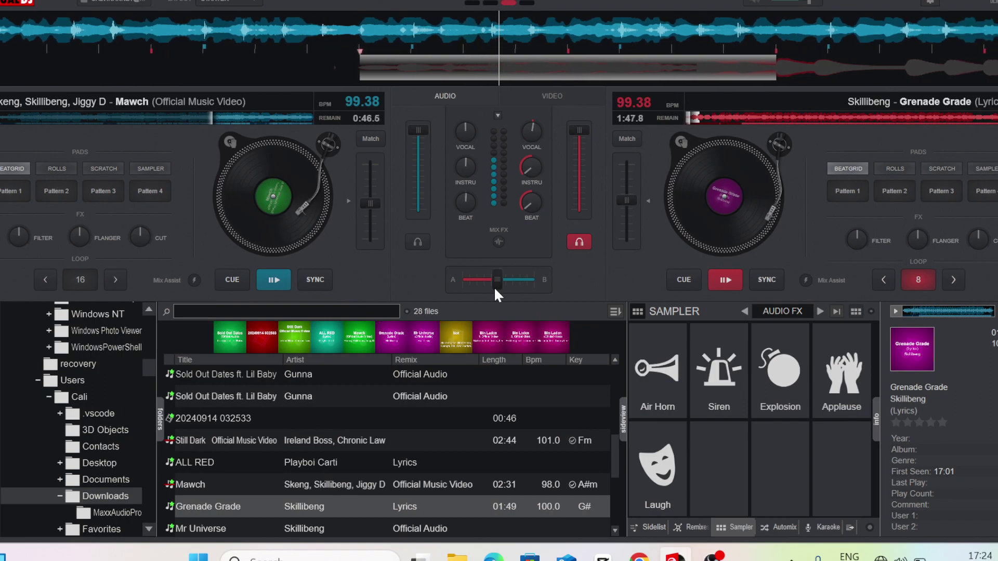
left_click_drag(495, 286, 500, 289)
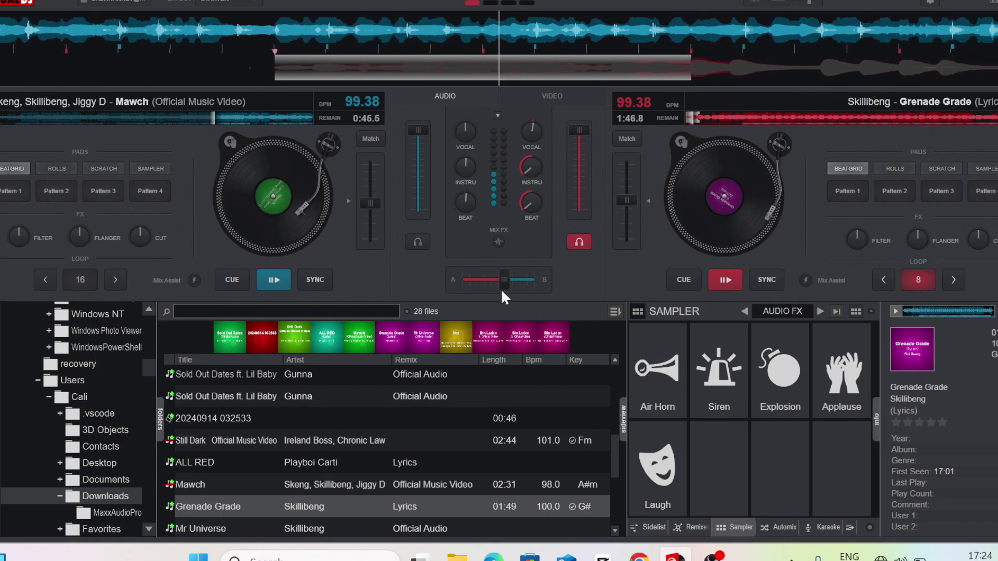
left_click(922, 273)
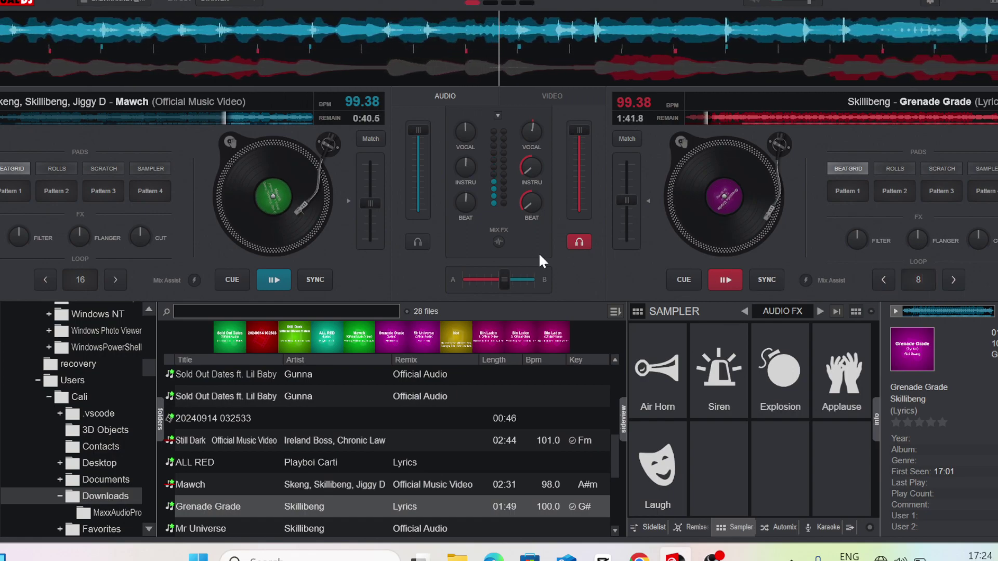
Move the crossfader gradually from just past the centre to near B to bring in Grenade Grade's vocals
left_click_drag(506, 274, 507, 281)
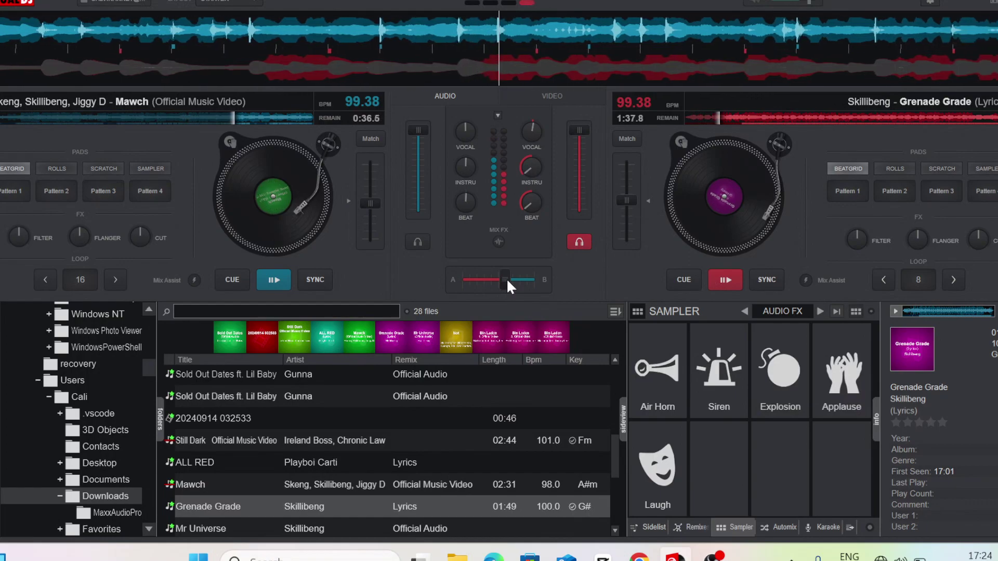
mouse_move(507, 283)
left_mouse_down()
mouse_move(525, 286)
mouse_move(519, 280)
left_mouse_up()
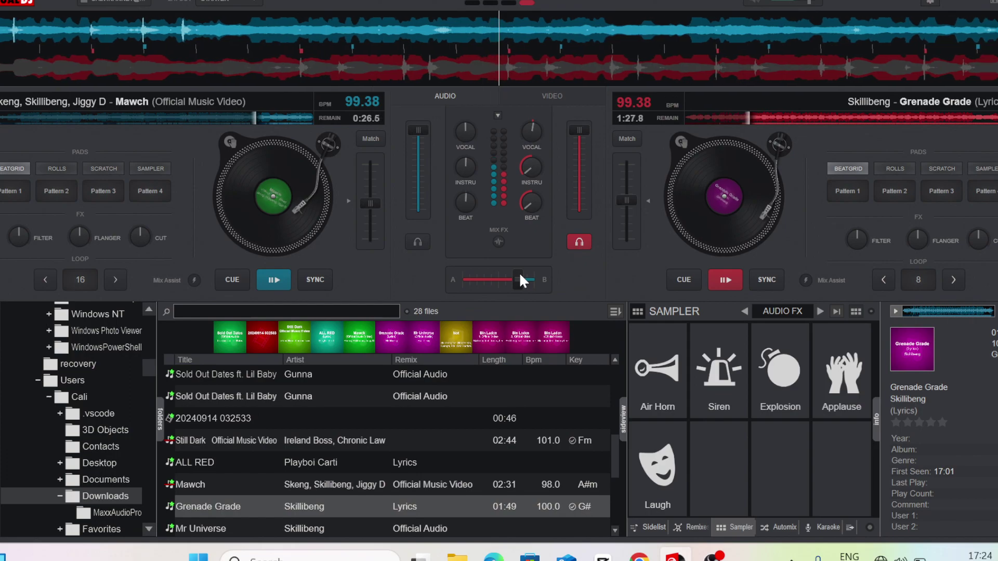
left_click_drag(520, 275, 528, 277)
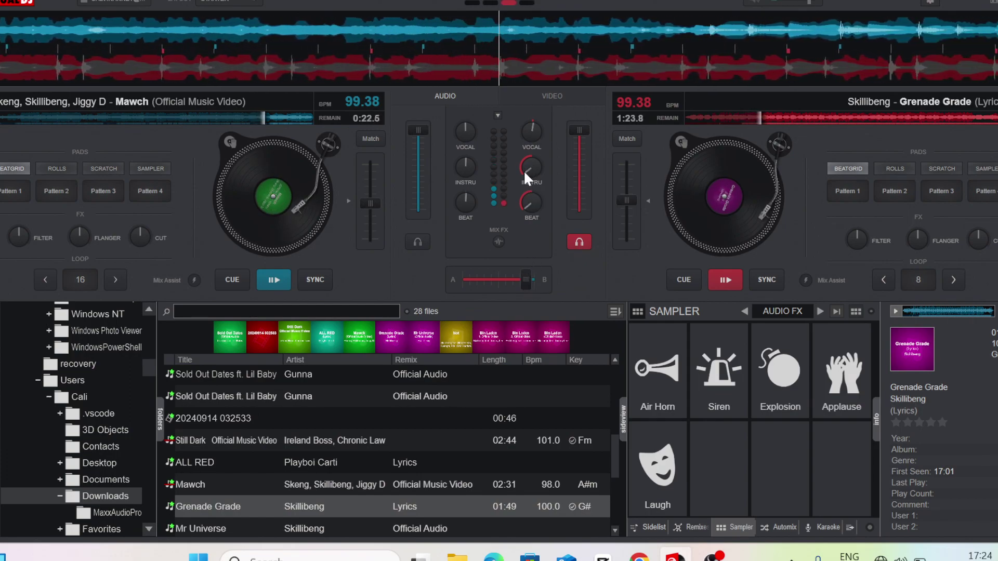
Turn the second deck's instrument and beat stems back up to the centre while playing the Air Horn and Siren samples, and nudge the crossfader toward B
left_click_drag(523, 170, 531, 133)
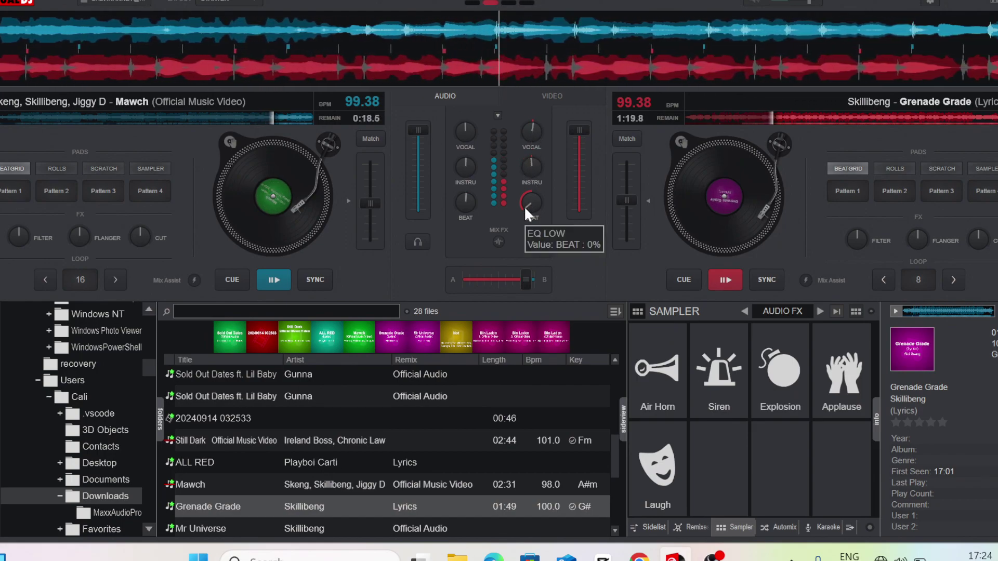
left_click_drag(524, 206, 523, 198)
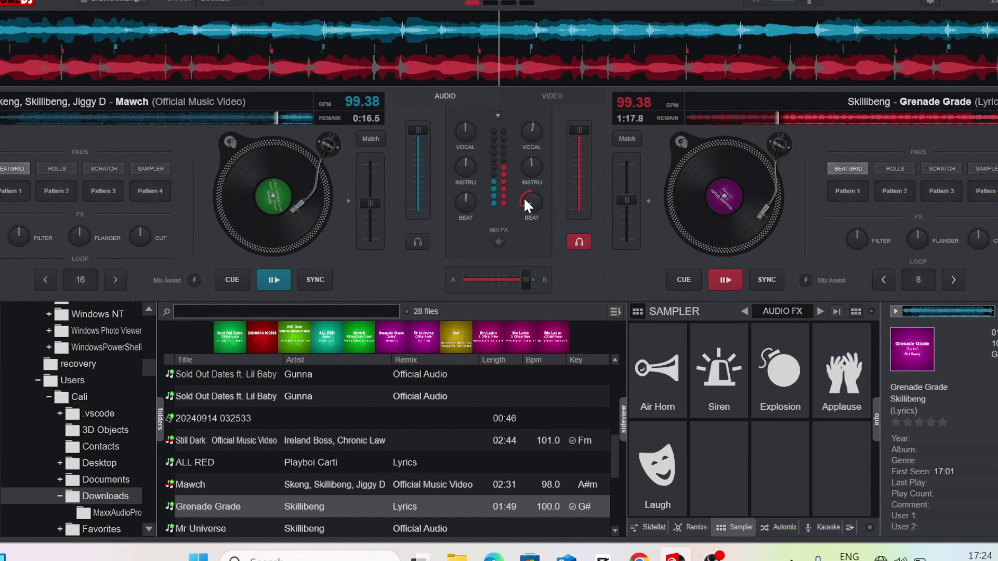
left_click(657, 344)
left_click(700, 360)
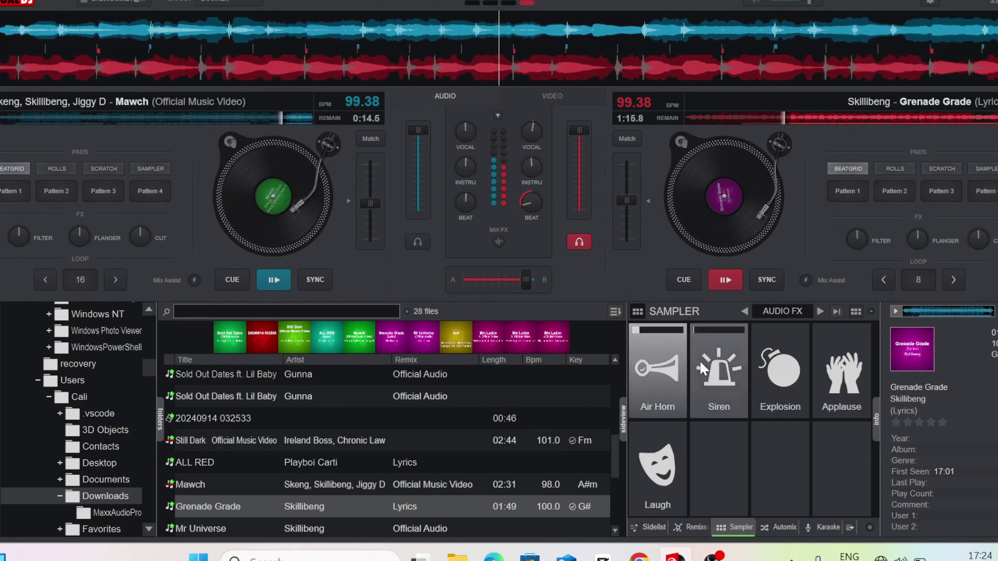
left_click_drag(526, 205, 533, 172)
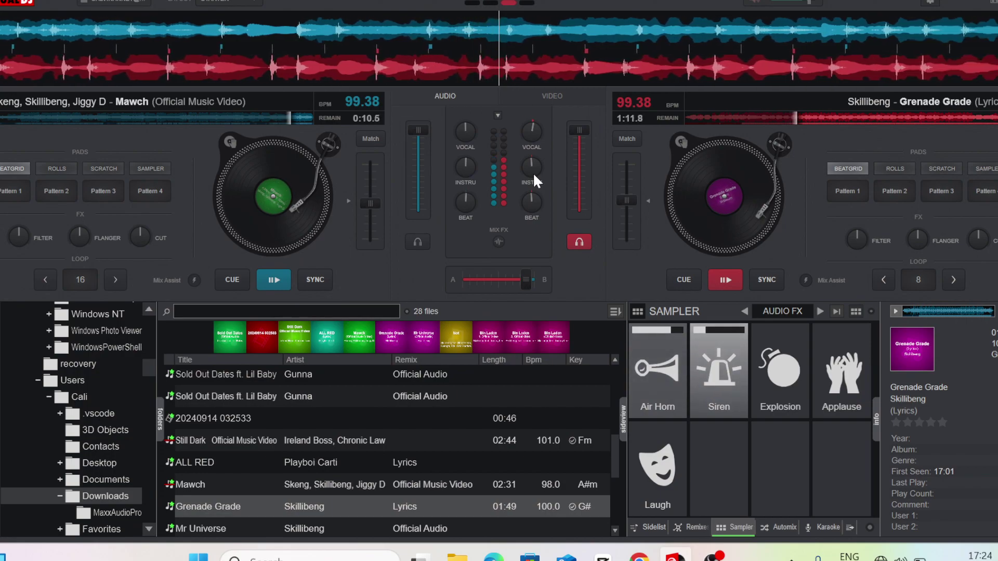
left_click_drag(522, 276, 528, 278)
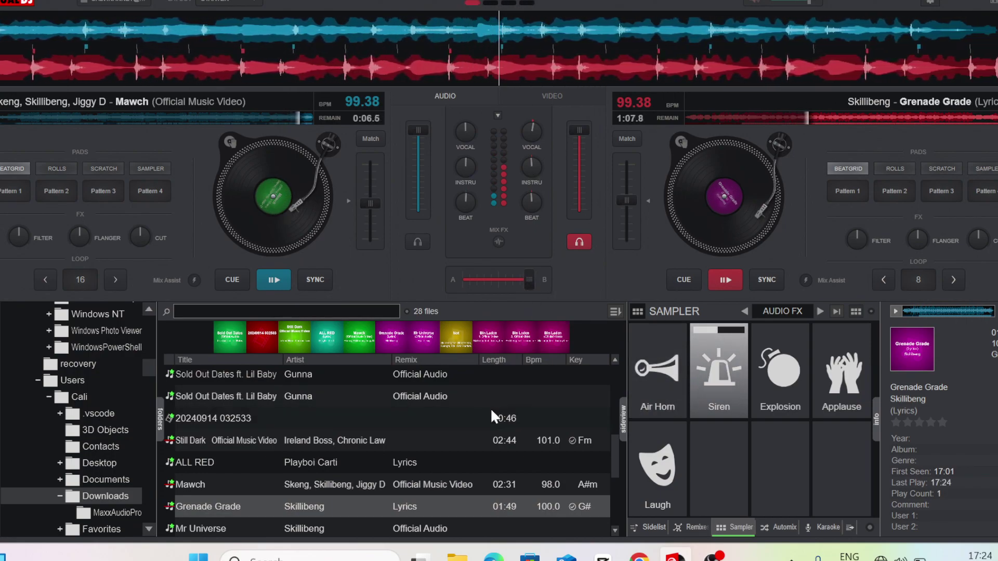
Load Mr Universe by Skillibeng from the Downloads list onto the first deck, replacing the playing Mawch
scroll(491, 408, "down", 1)
scroll(491, 407, "down", 3)
left_click_drag(439, 449, 269, 236)
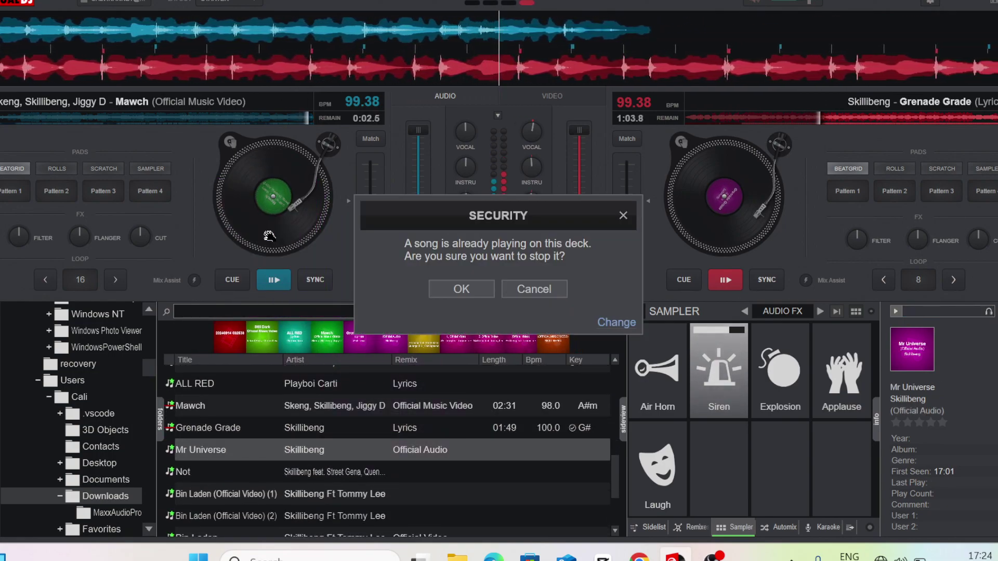
left_click(462, 286)
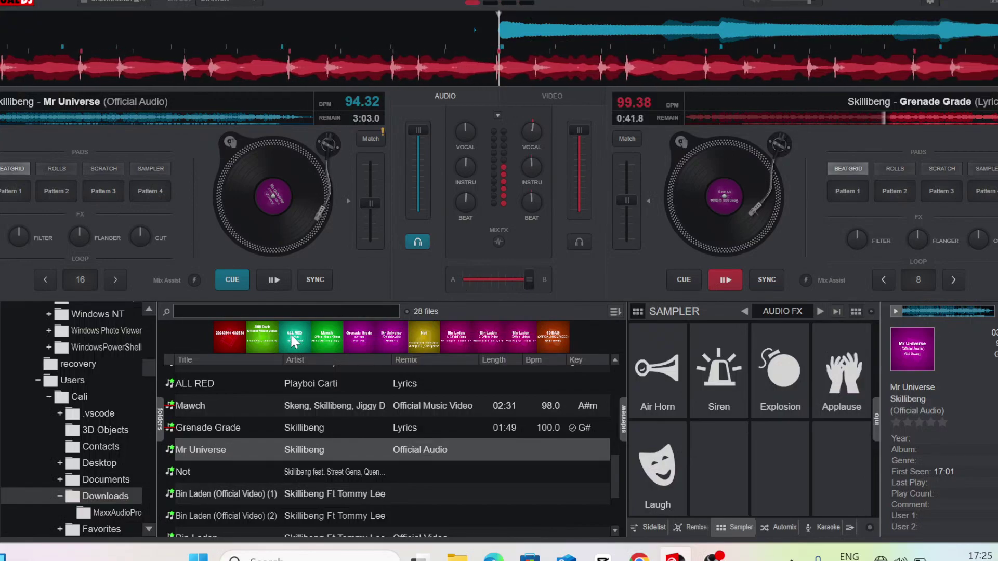
Set an 8-beat loop on the first deck and start Mr Universe playing in sync with the second deck
left_click(51, 275)
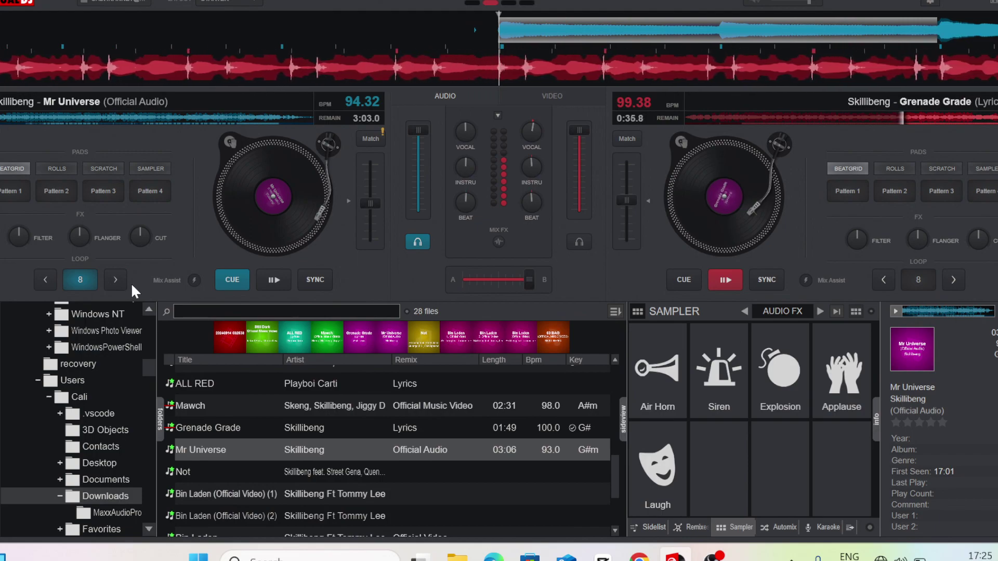
left_click(313, 272)
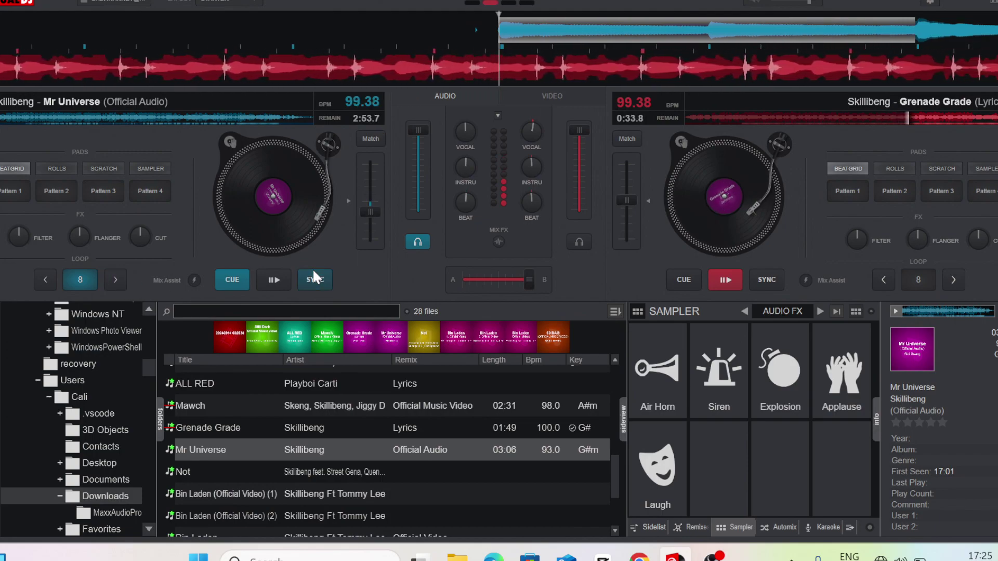
left_click(281, 283)
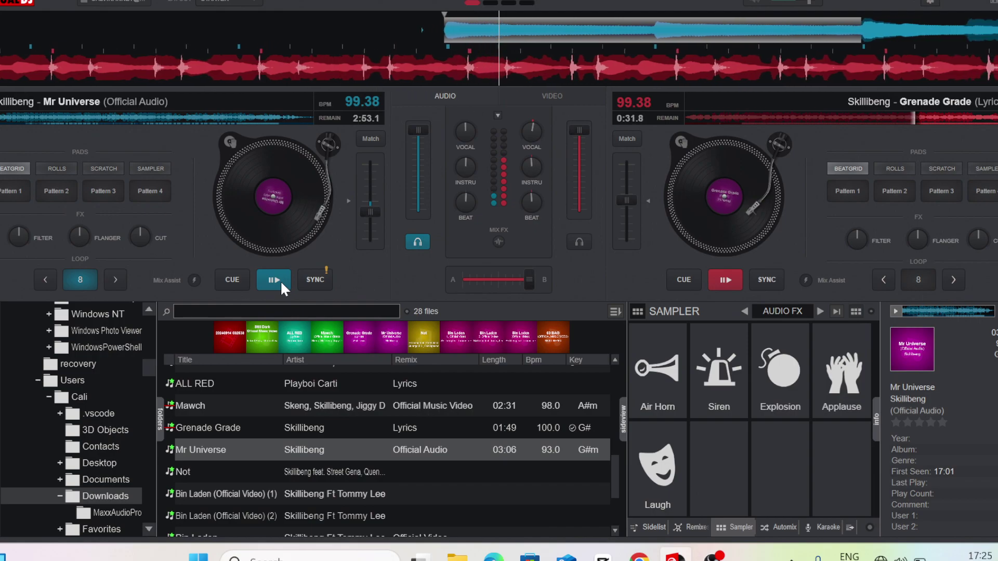
left_click(316, 277)
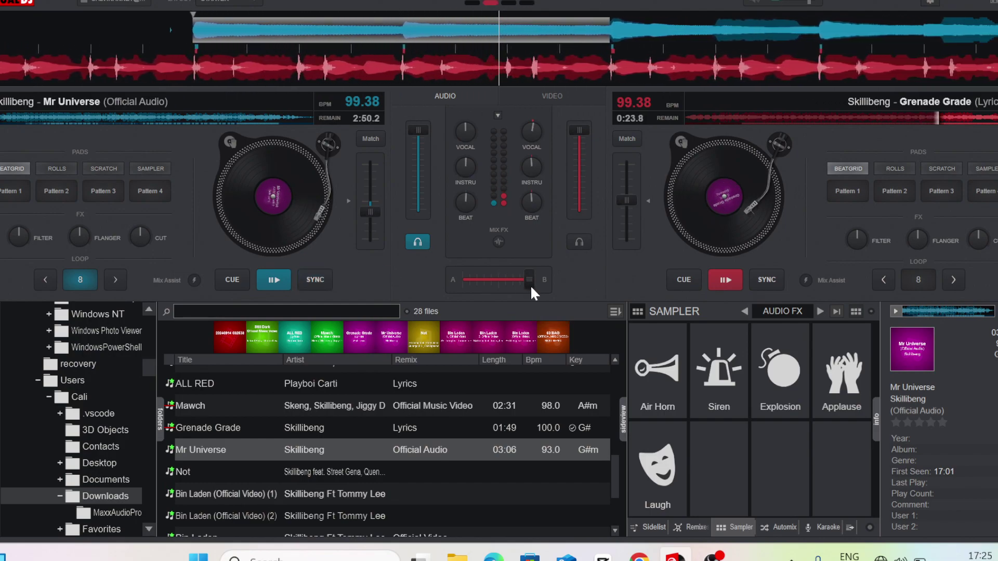
Move the crossfader from near B to slightly on the A side of centre and release the first deck's 8-beat loop
left_click_drag(531, 285, 506, 286)
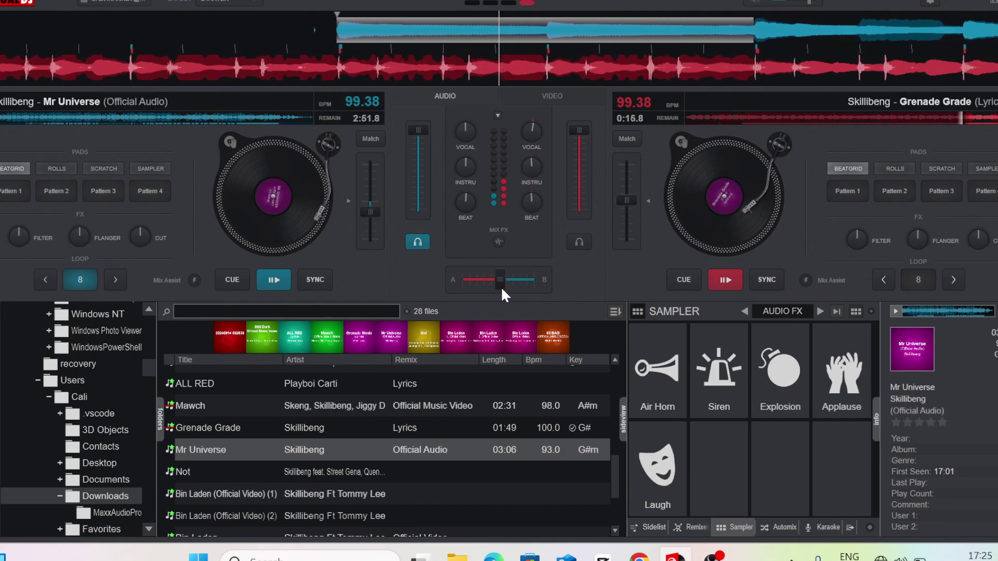
left_click_drag(501, 285, 492, 286)
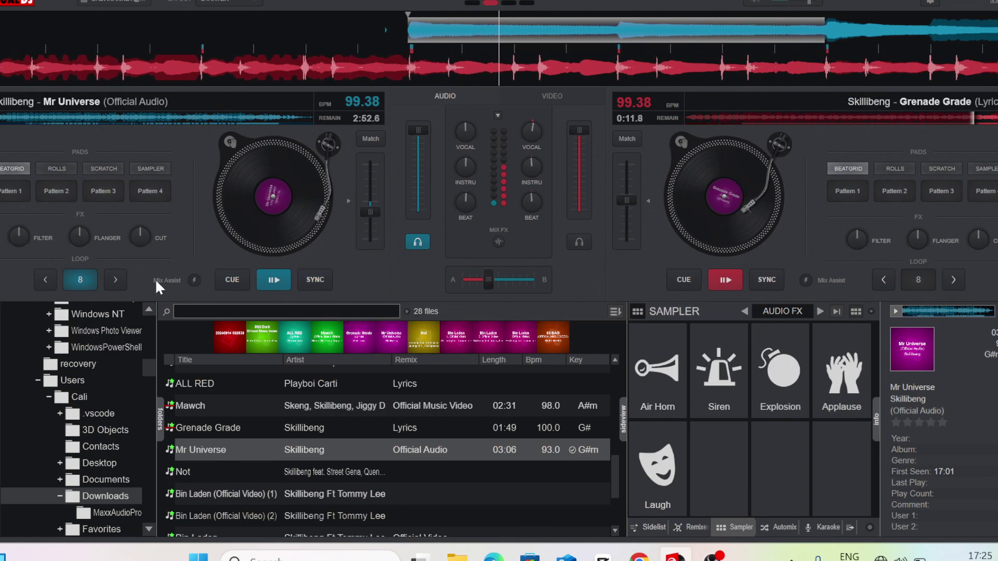
left_click(84, 276)
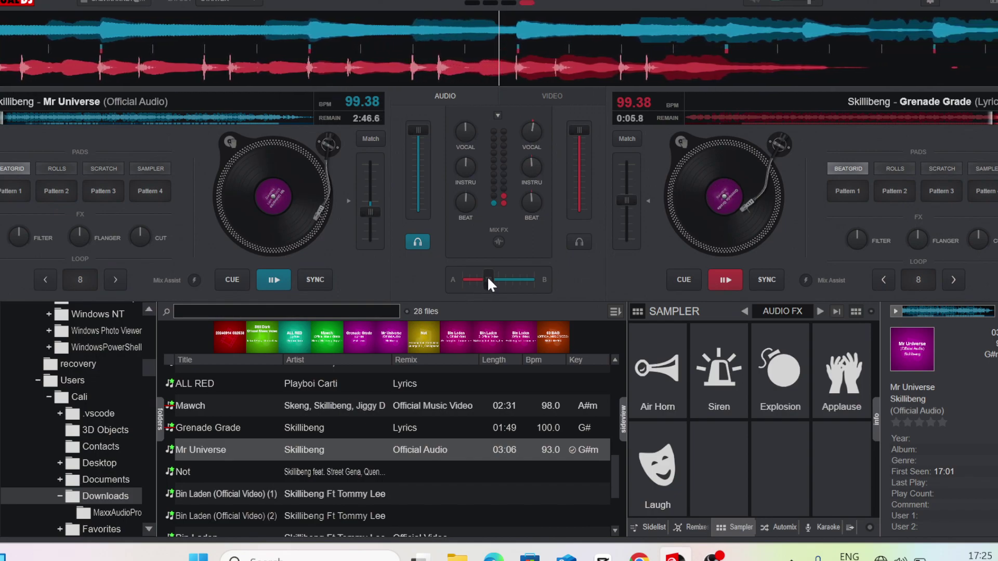
Play the Siren and Explosion samples while moving the crossfader the rest of the way to A
left_click(725, 400)
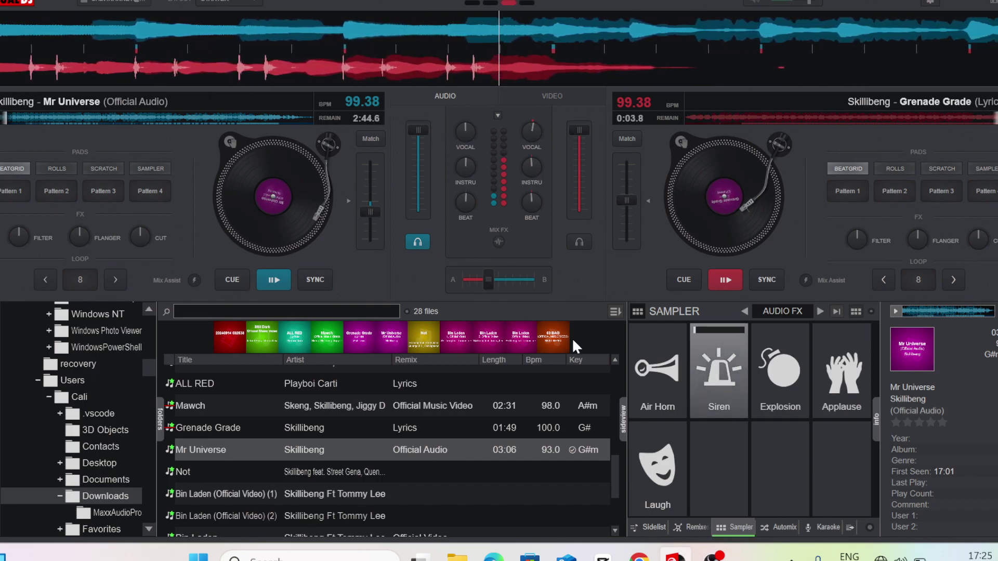
left_click_drag(484, 276, 479, 276)
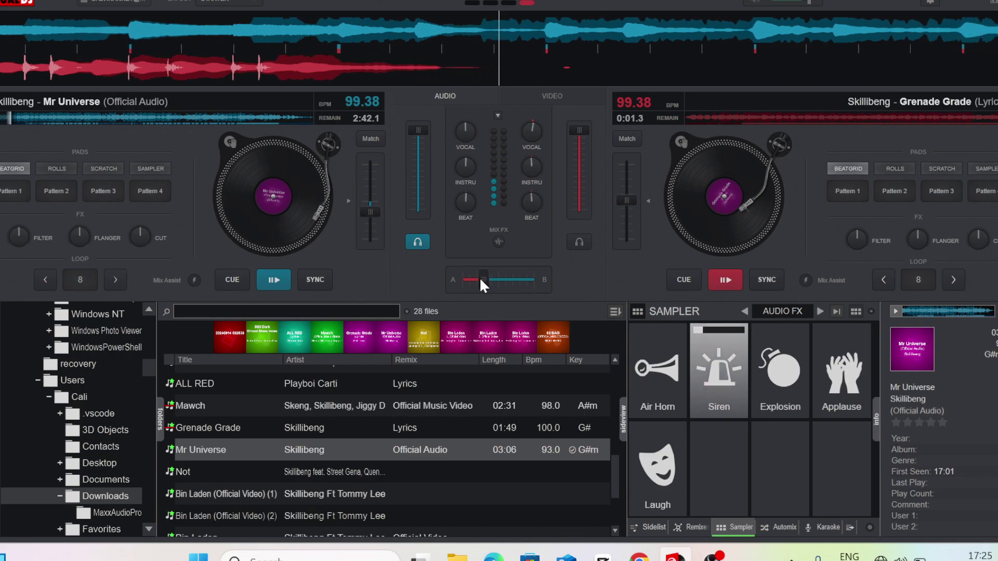
left_click(803, 375)
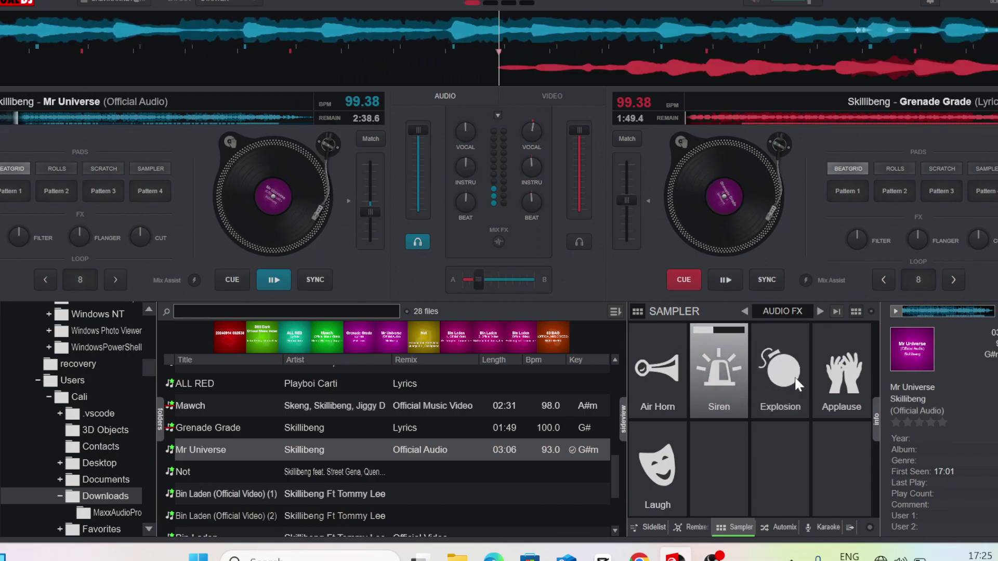
left_click(794, 376)
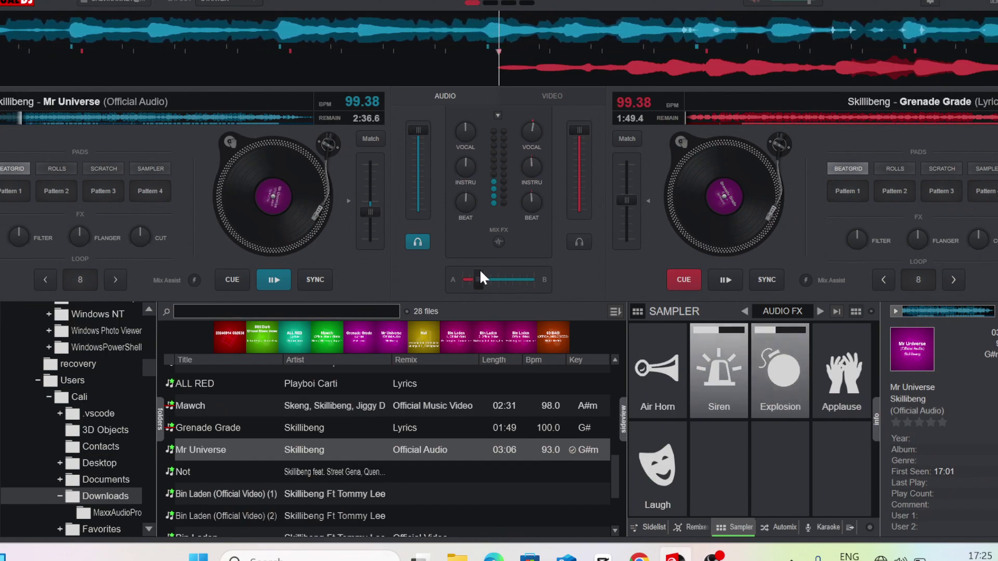
left_click_drag(478, 275, 461, 274)
Load Not by Skillibeng from the Downloads list onto the second deck and set an 8-beat loop on it
left_click_drag(382, 471, 710, 247)
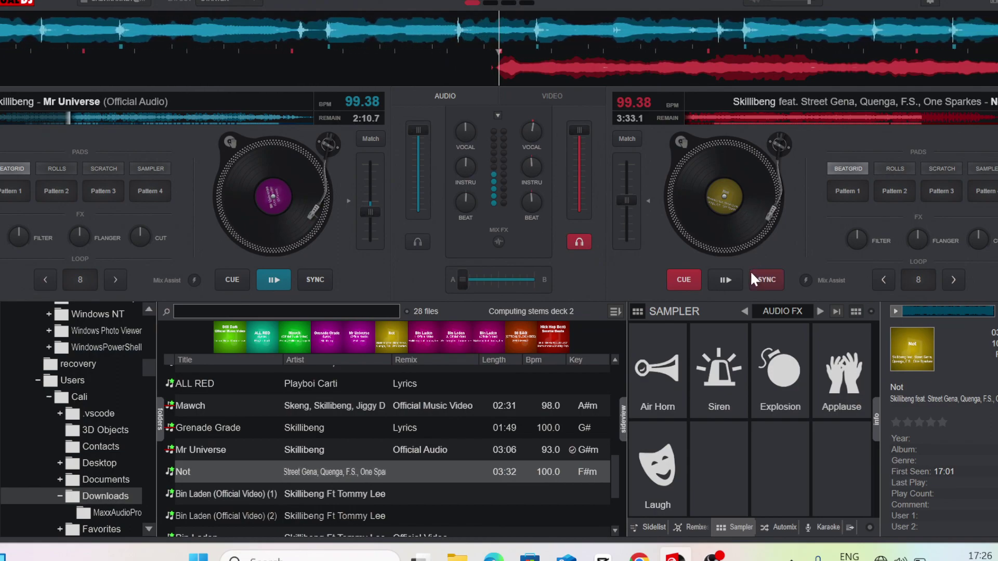
left_click(918, 280)
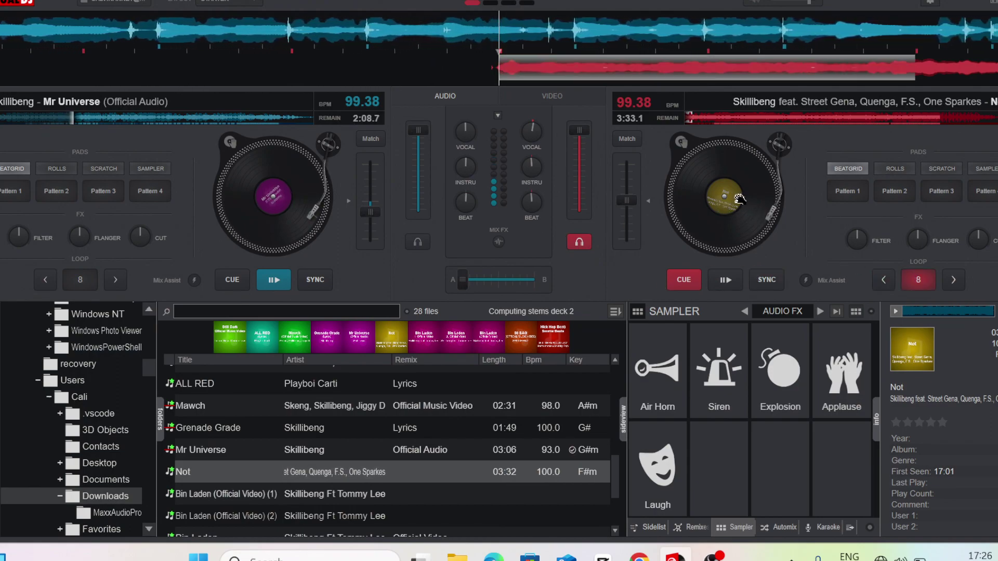
Cut the second deck's instrument and beat stems, dismissing the stems preparation dialog
left_click(531, 161)
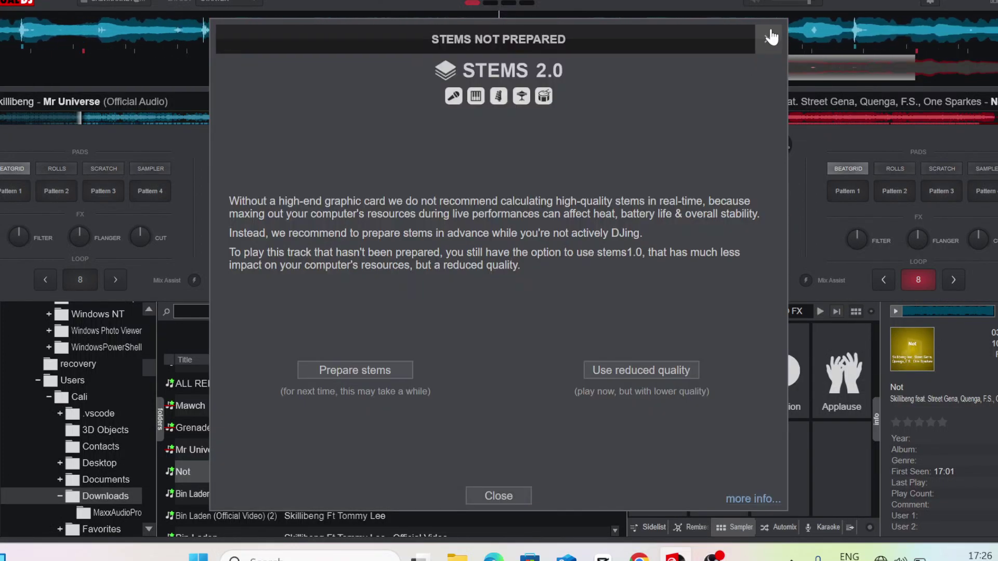
left_click(768, 39)
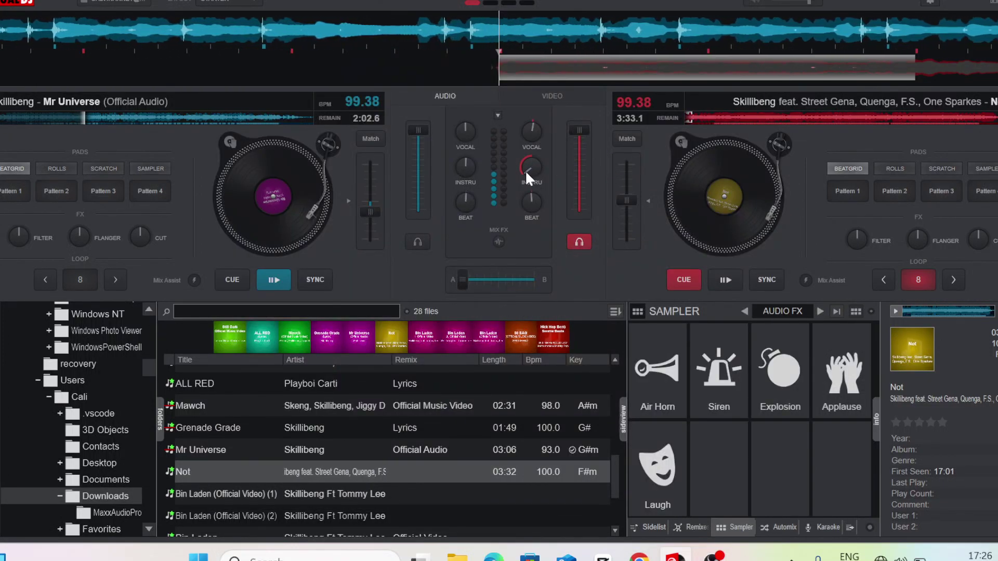
left_click(528, 194)
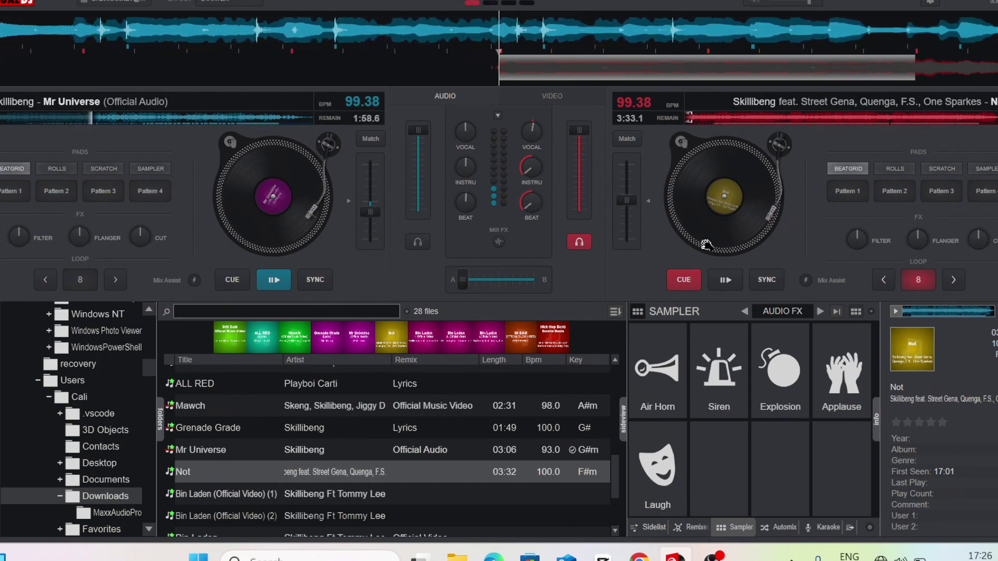
Start Not playing on the second deck in sync with Mr Universe on the first deck
left_click(762, 272)
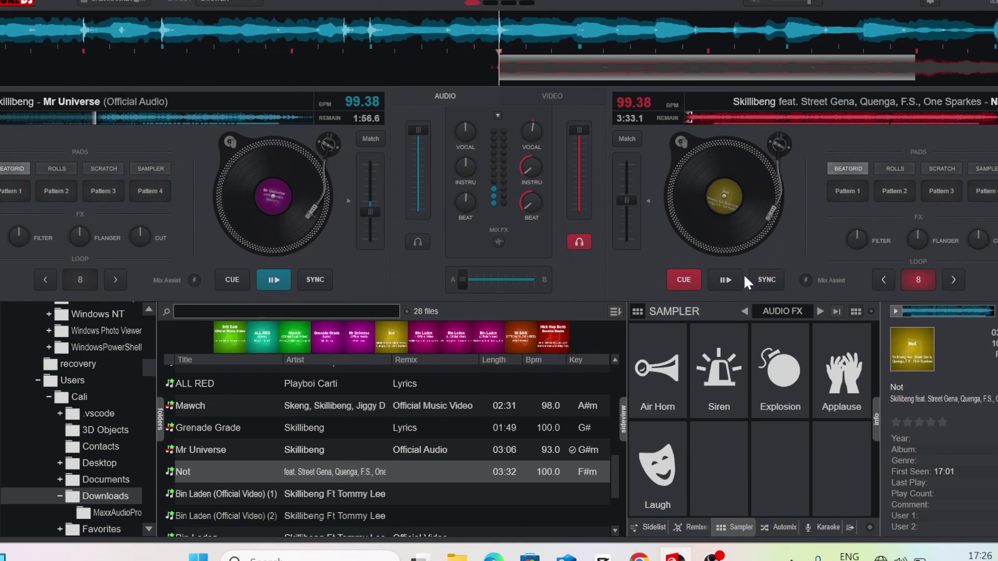
left_click(731, 275)
left_click(757, 279)
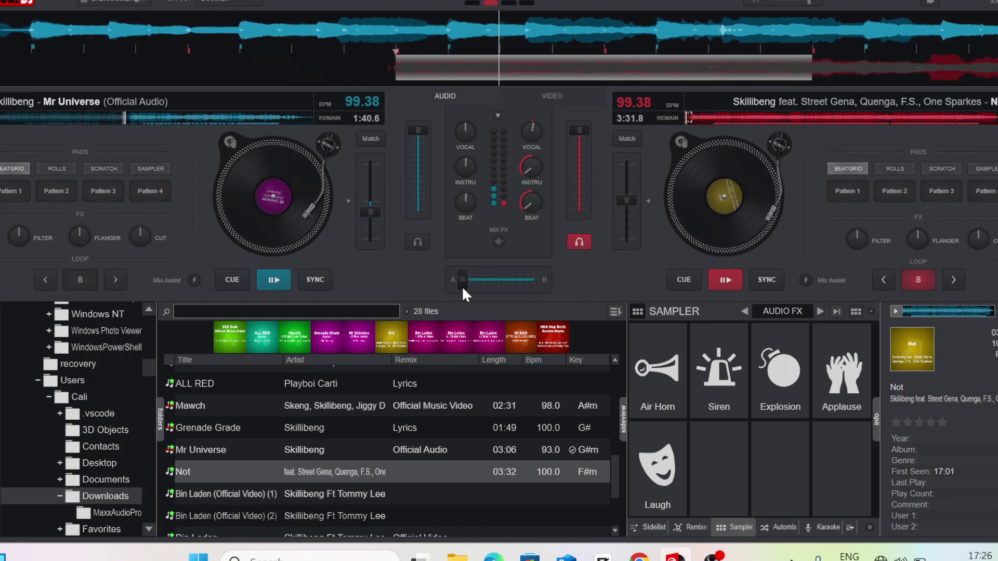
Move the crossfader from A past the centre toward B, and release the second deck's loop after extending it to 16 beats
left_click_drag(462, 289, 516, 289)
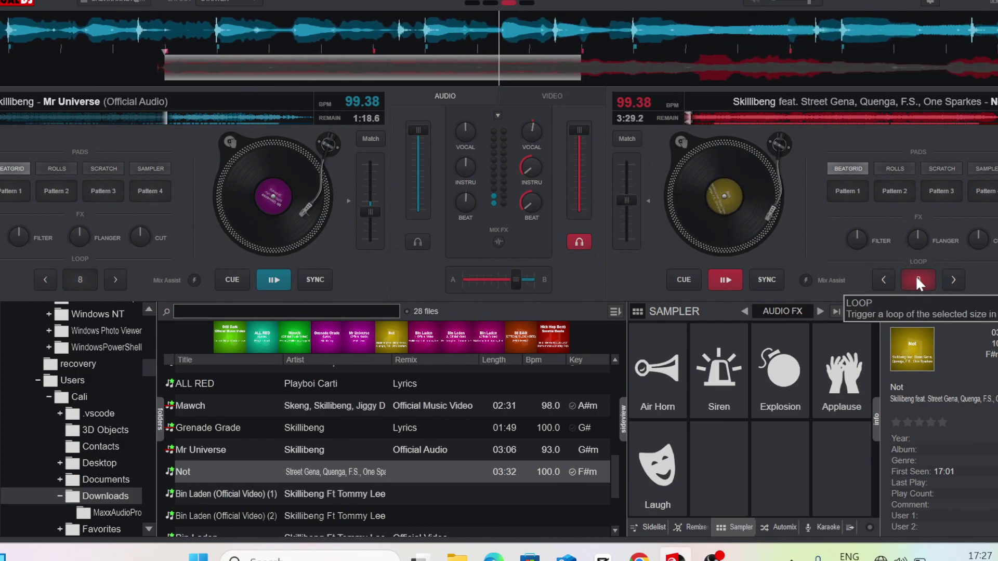
left_click(953, 281)
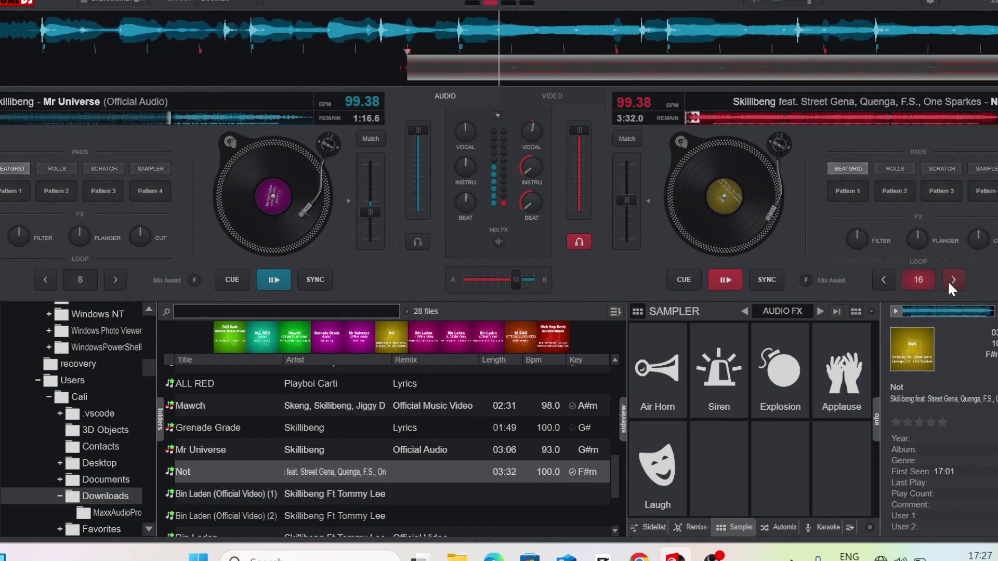
left_click(919, 283)
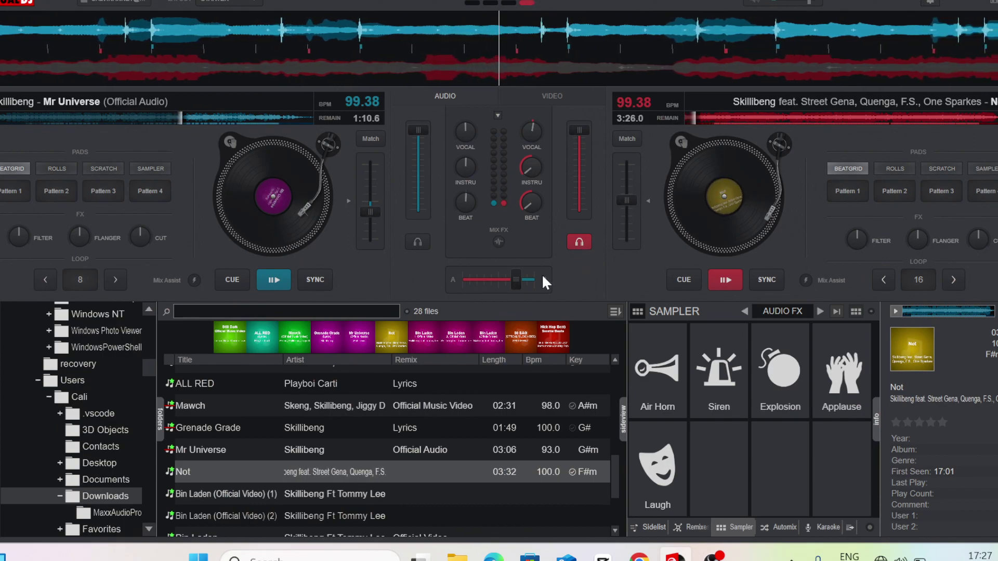
Cut the vocal and instrument stems of Mr Universe on the first deck, dismissing the stems preparation dialog
left_click(467, 131)
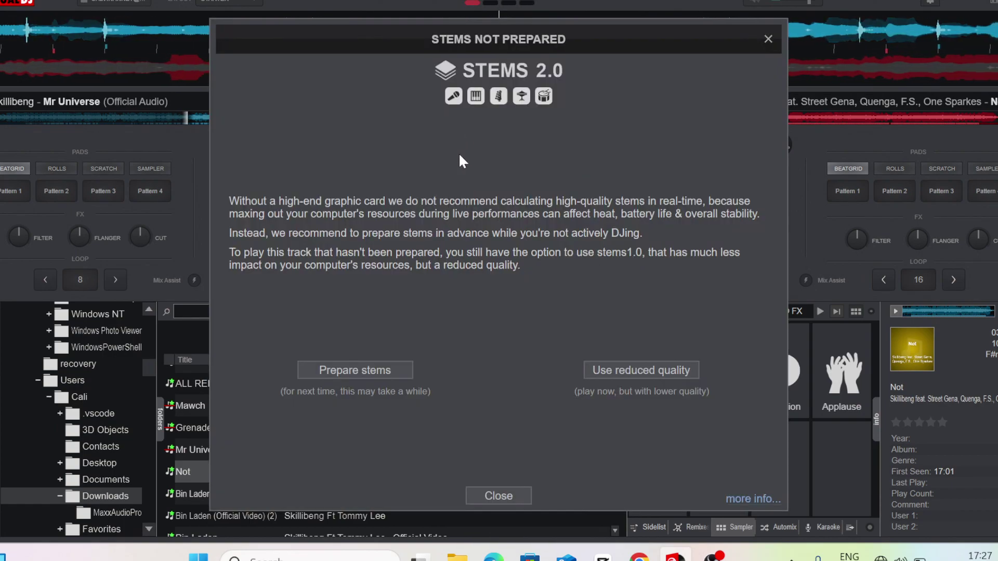
left_click(768, 39)
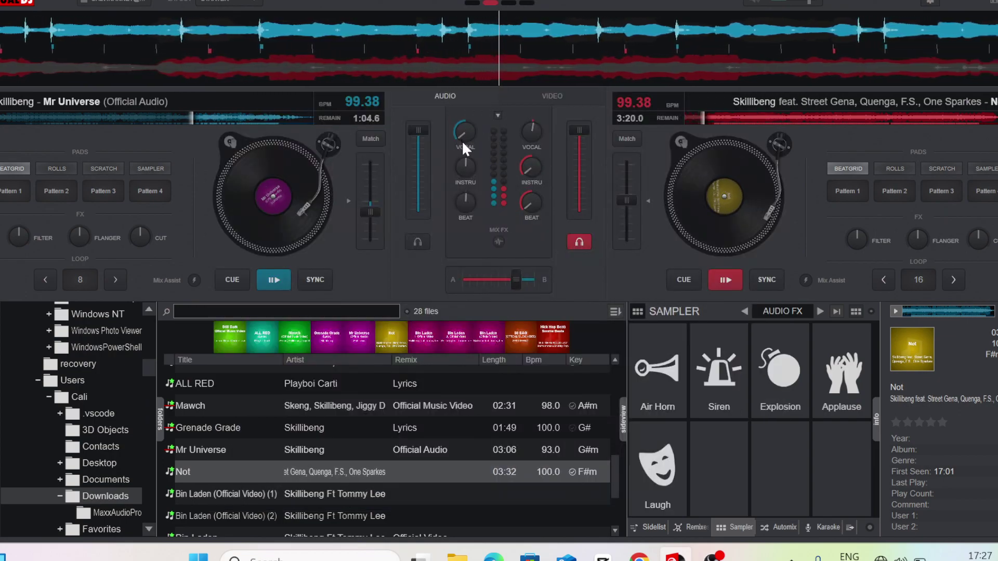
left_click(463, 159)
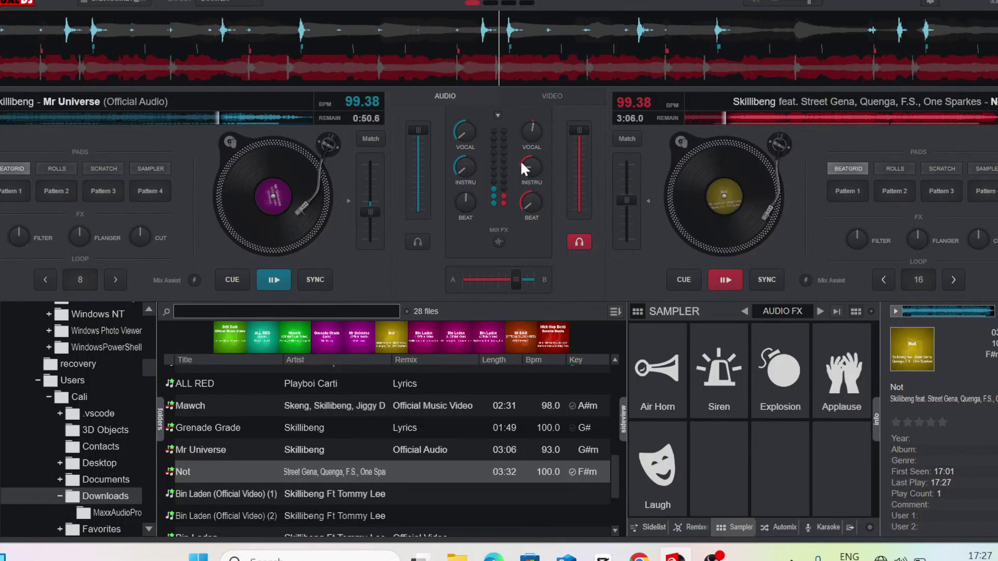
Turn the second deck's instrument and beat stems back up to the centre and move the crossfader fully to B
left_click_drag(519, 160, 529, 133)
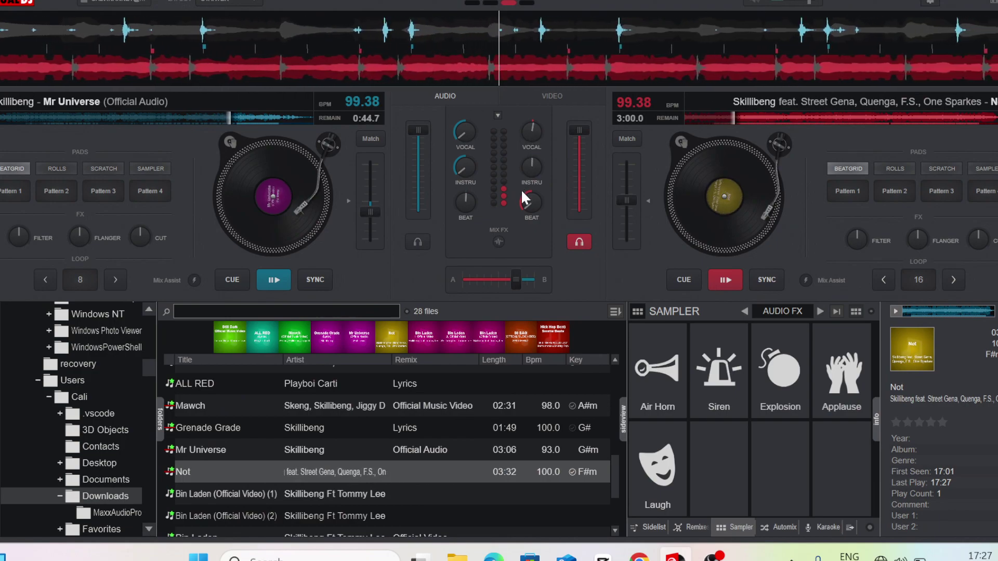
left_click_drag(522, 194, 531, 159)
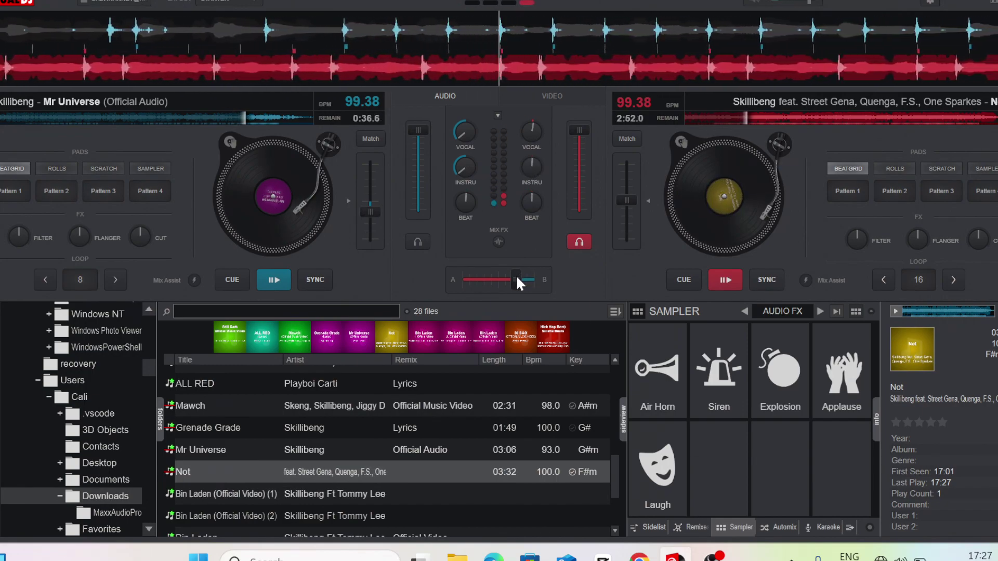
left_click_drag(516, 275, 534, 281)
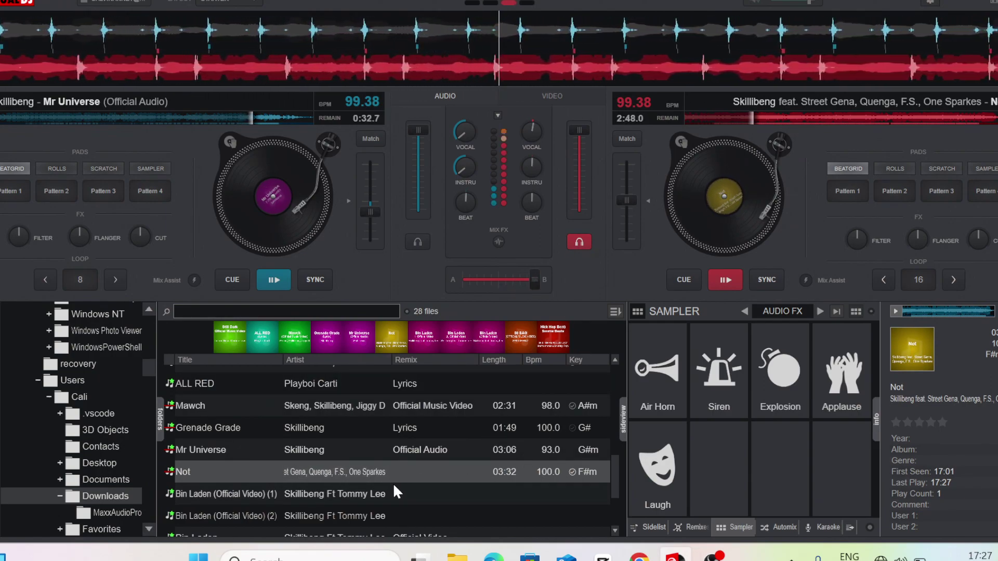
Load Bin Laden (Official Video) (1) onto the first deck with an 8-beat loop and start it in sync with the second deck
left_click_drag(372, 492, 212, 243)
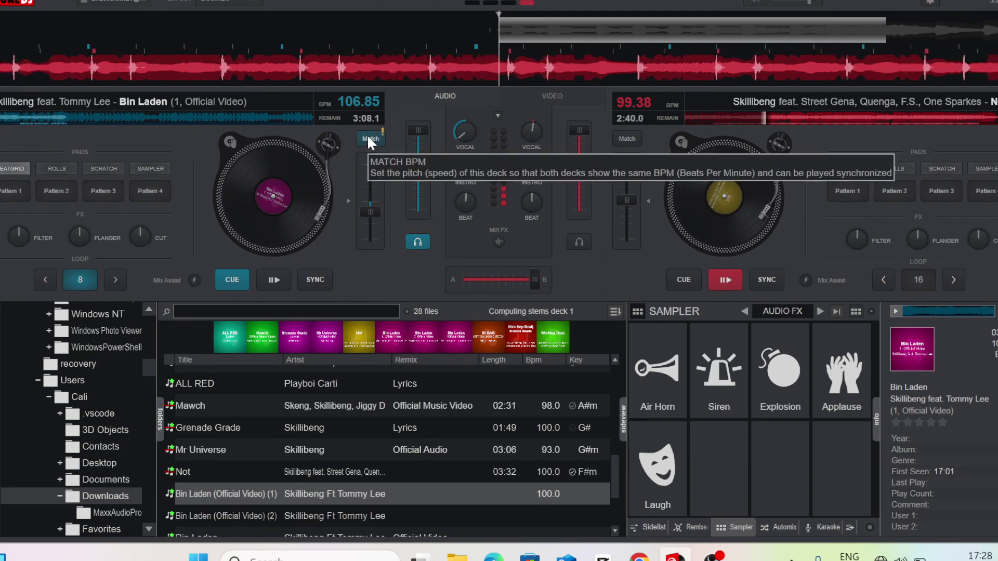
left_click(311, 277)
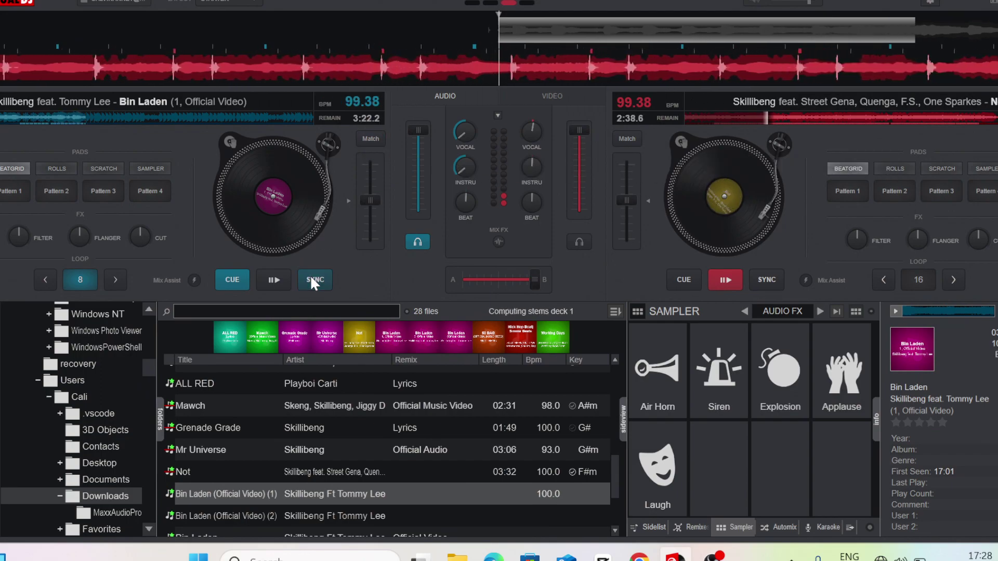
left_click(277, 279)
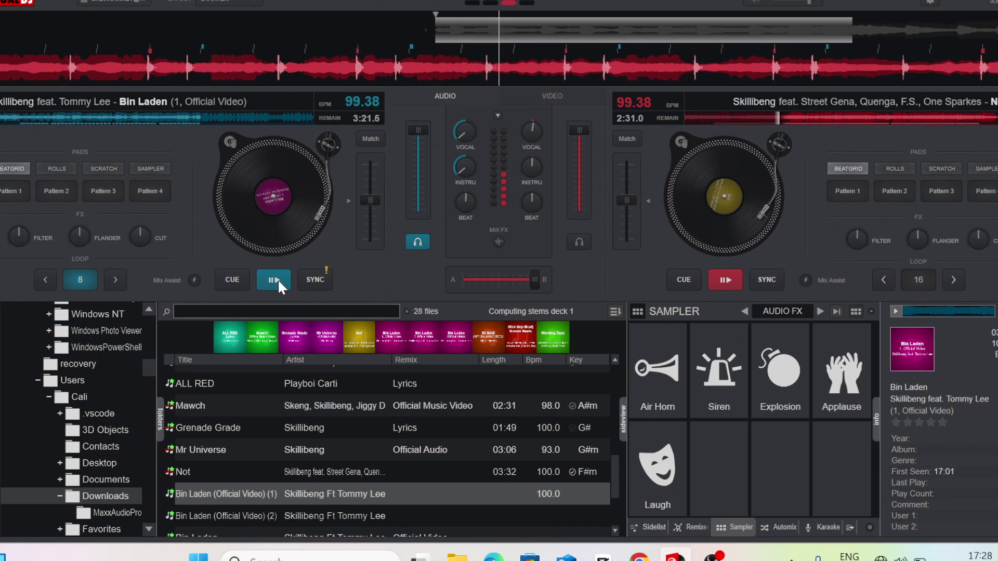
left_click(308, 283)
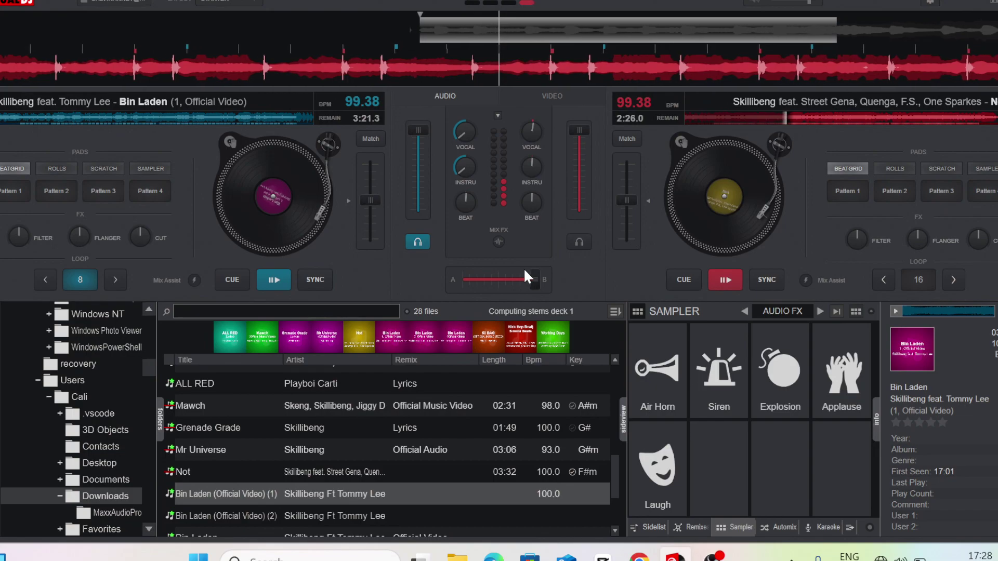
Move the crossfader from B to near the centre and restore the first deck's vocal and instrument stems to the centre
left_click_drag(533, 276, 492, 283)
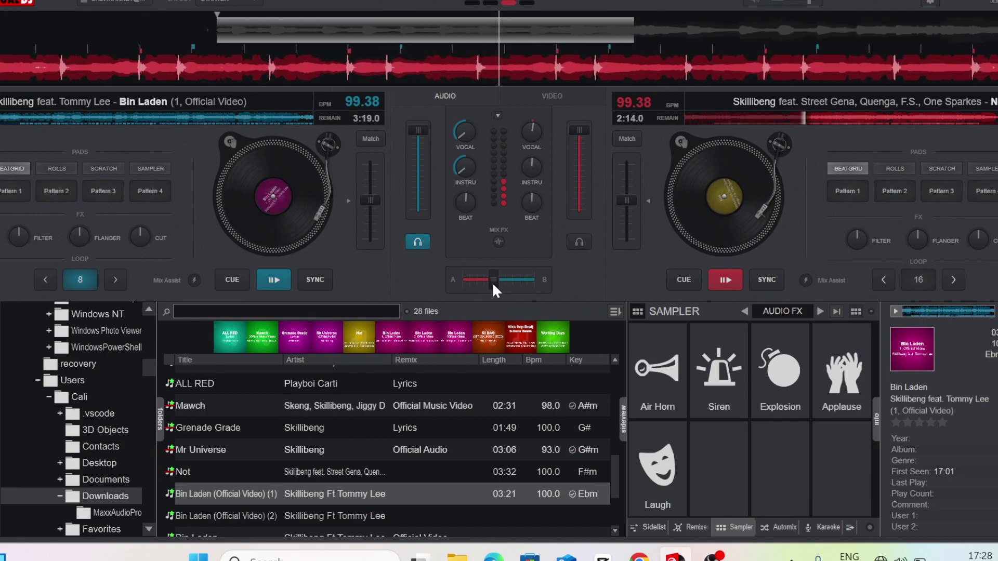
left_click(456, 137)
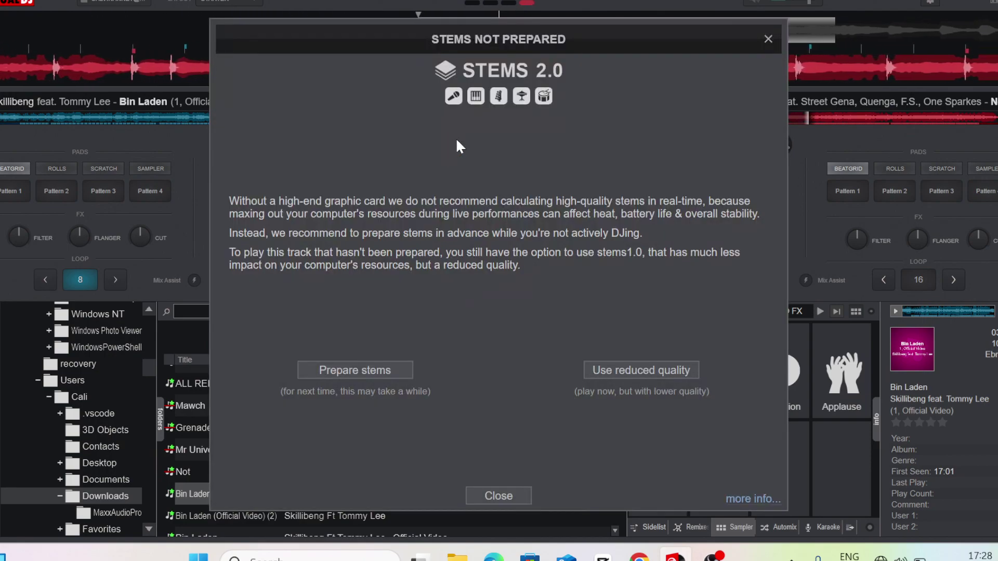
left_click(768, 40)
left_click_drag(463, 112, 465, 101)
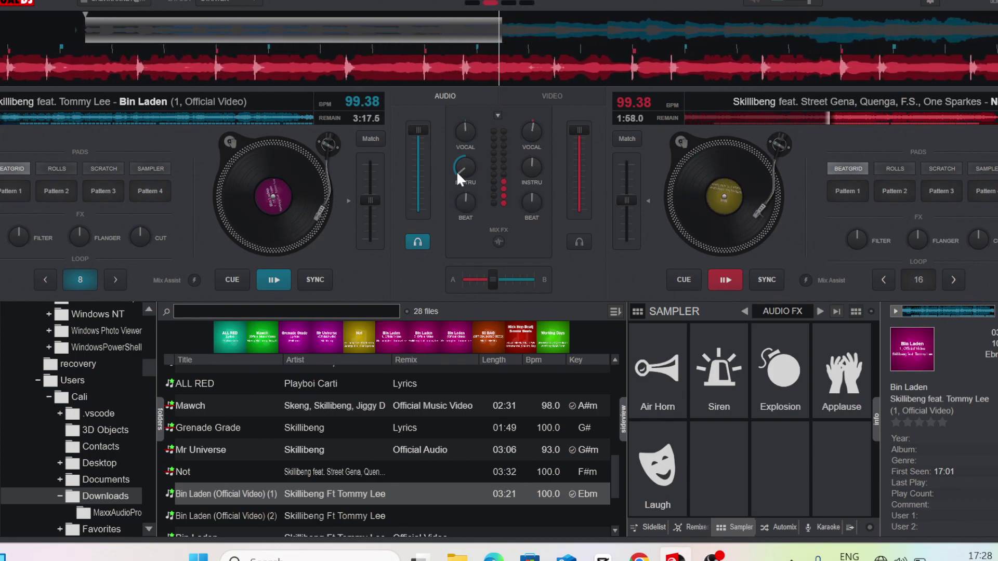
left_click_drag(456, 170, 466, 133)
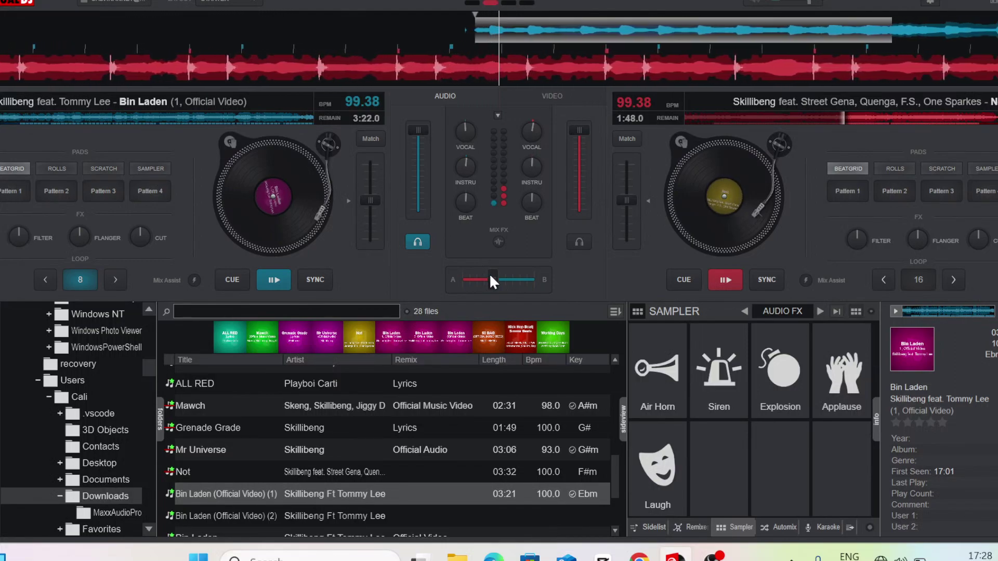
Release the first deck's 8-beat loop and move the crossfader fully to A to bring in Bin Laden
left_click(81, 280)
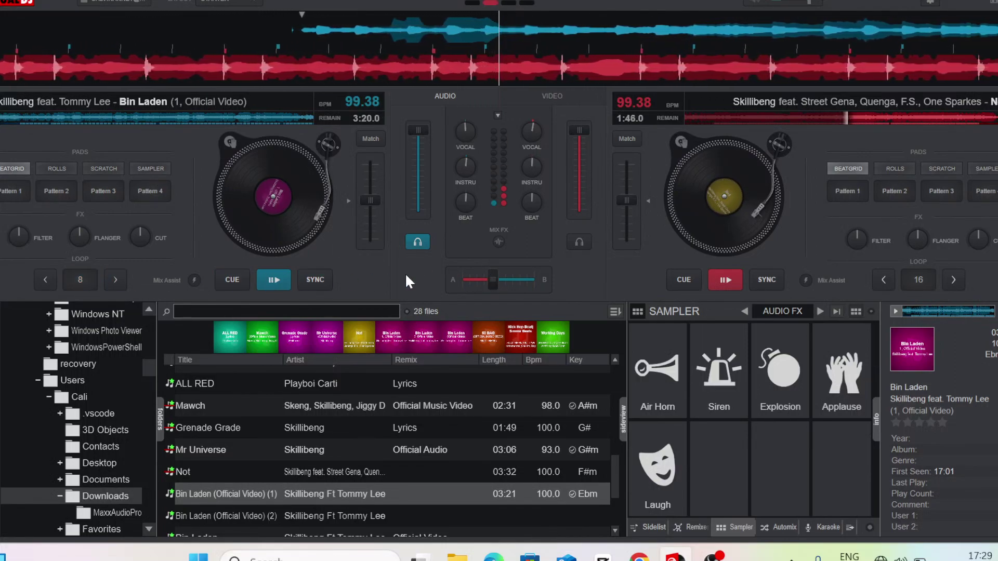
left_click_drag(494, 283, 459, 275)
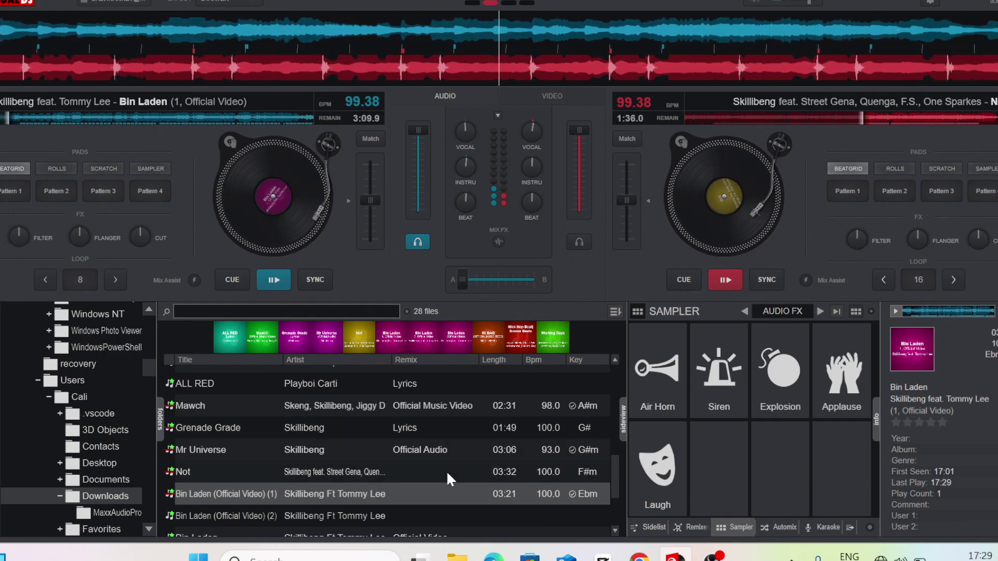
Raise the first deck's tempo to about 102.11 BPM with its pitch slider
scroll(447, 471, "down", 4)
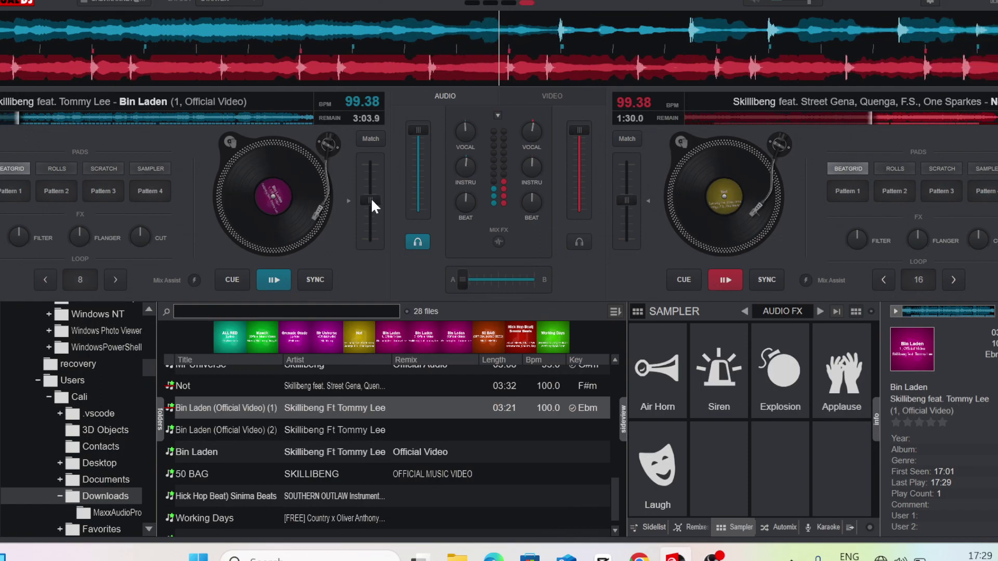
left_click_drag(372, 199, 377, 202)
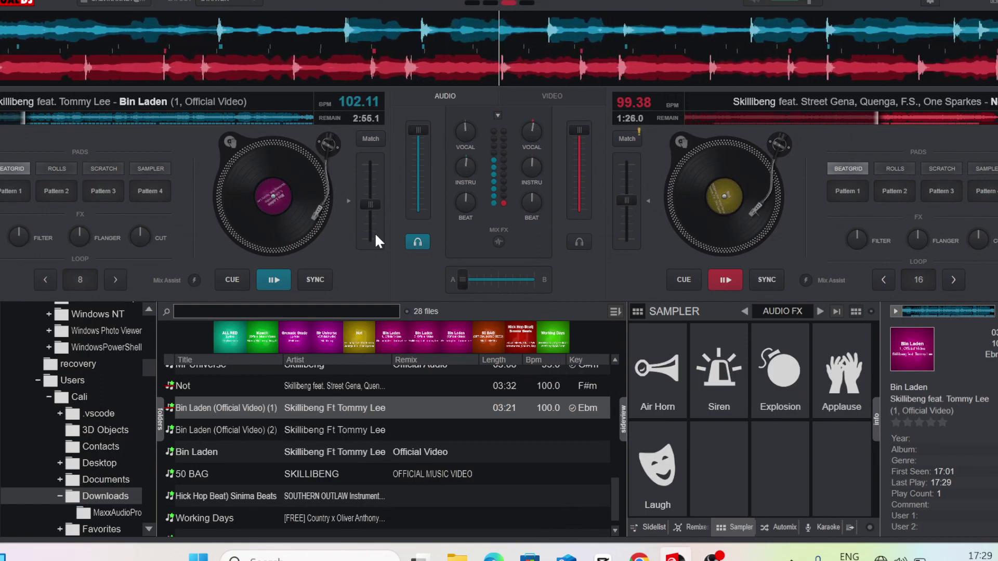
Load 50 BAG (Official Music Video) onto the second deck with an 8-beat loop and start it in sync with the first deck
left_click_drag(310, 471, 725, 229)
left_click(768, 281)
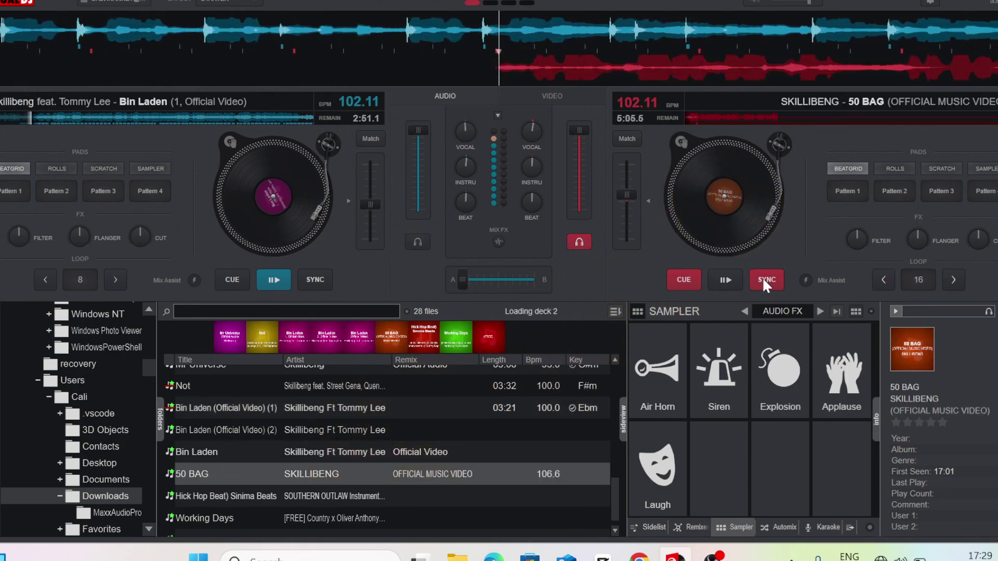
left_click(884, 278)
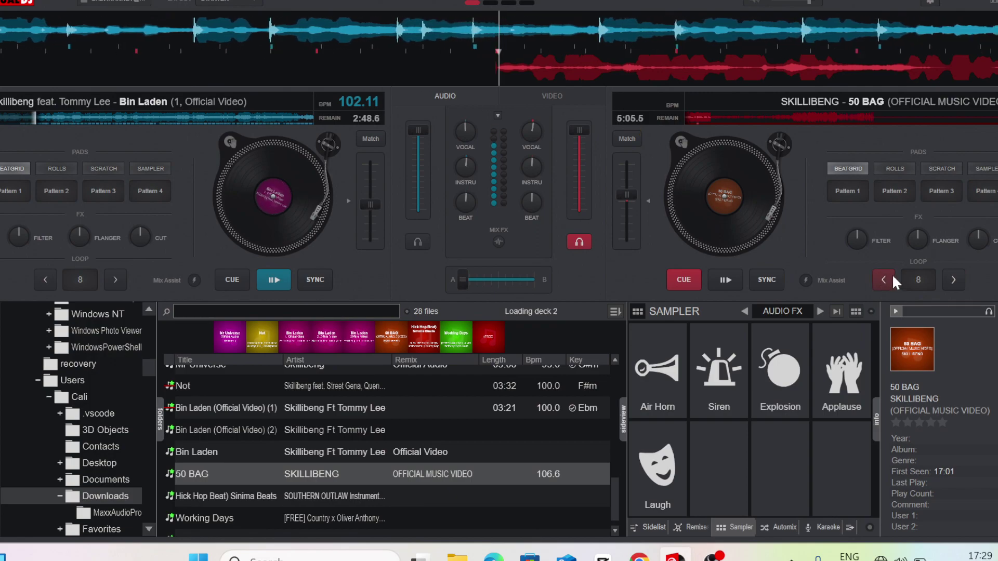
left_click(728, 278)
left_click(763, 278)
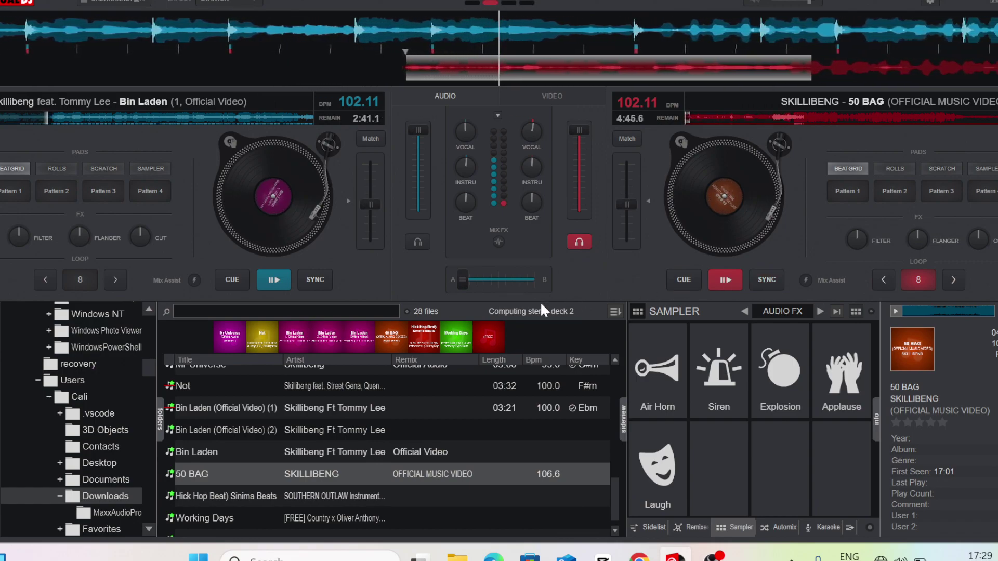
Release the second deck's 8-beat loop and set the crossfader to 24% to blend in 50 BAG
left_click_drag(464, 277, 488, 285)
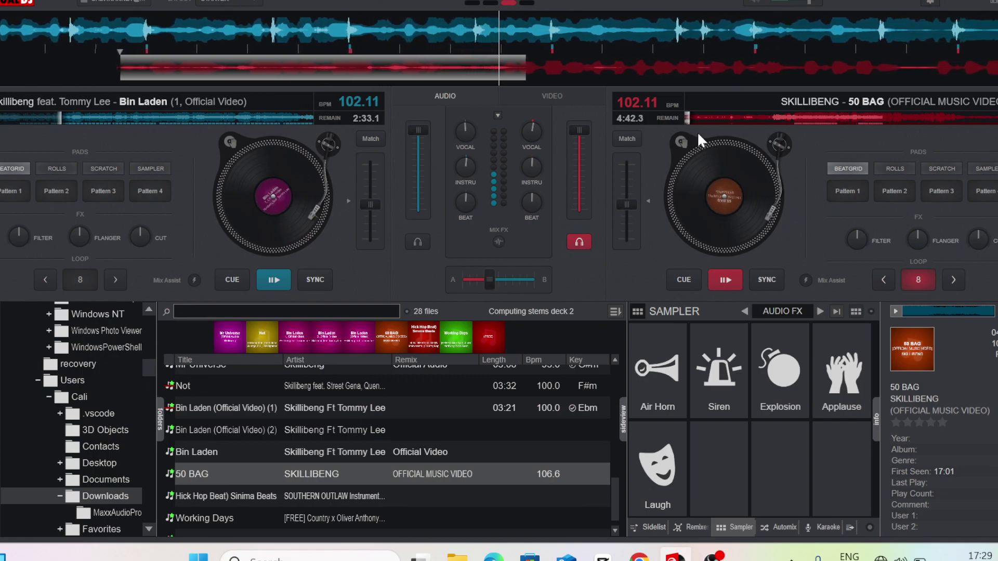
left_click(918, 279)
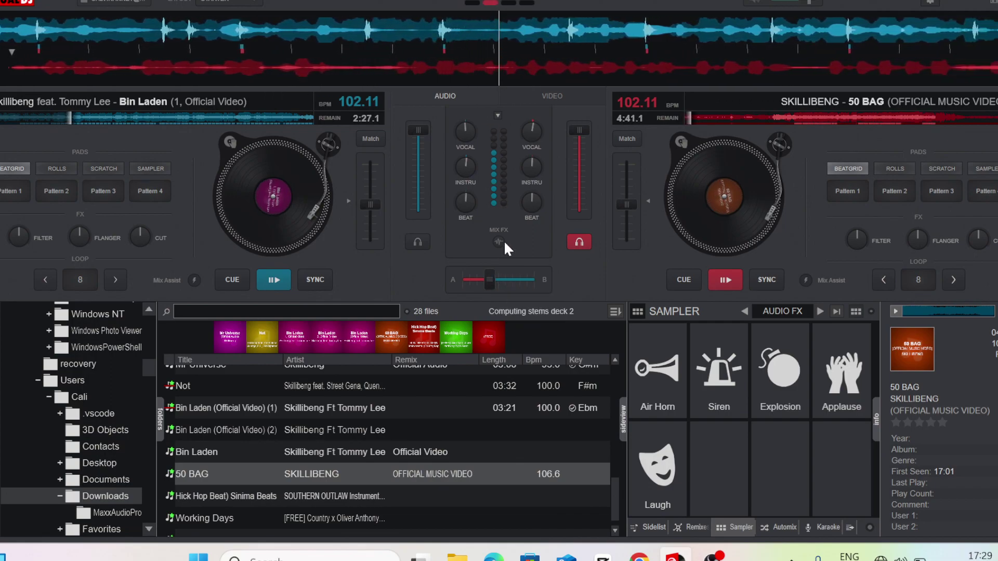
left_click(531, 128)
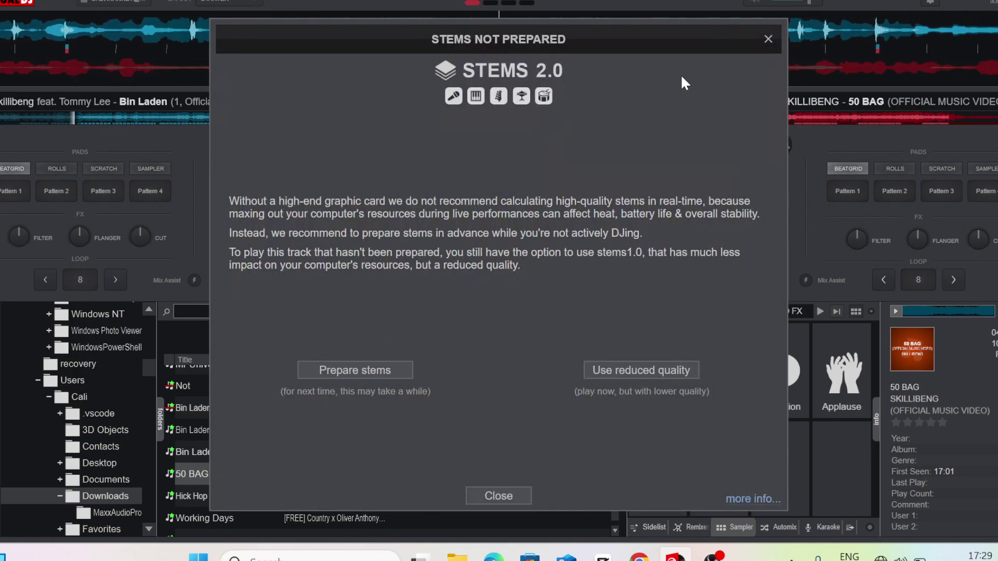
left_click(766, 41)
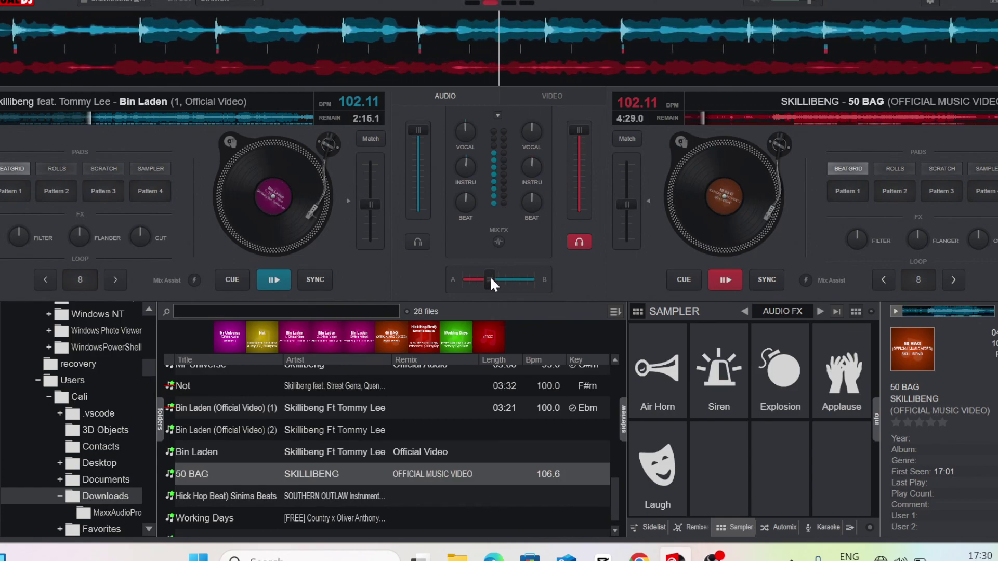
left_click_drag(490, 276, 479, 275)
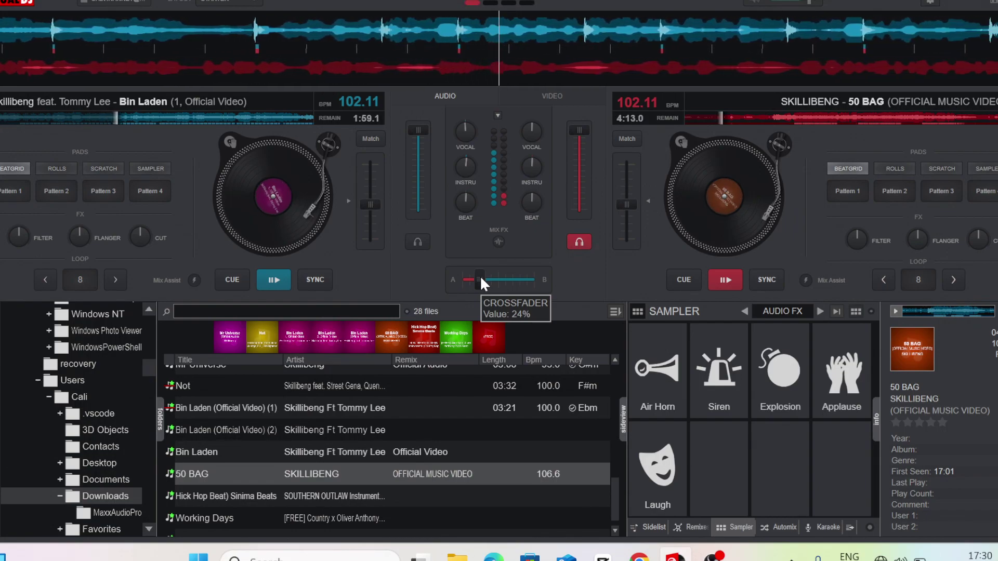
Trigger the Air Horn and Siren samples and move the crossfader most of the way towards B
left_click(647, 348)
left_click(734, 382)
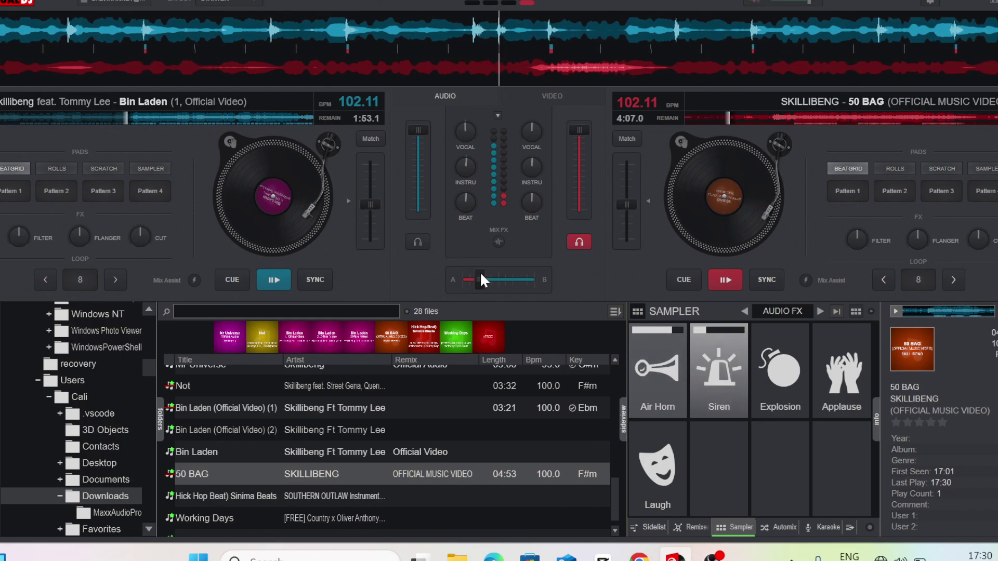
mouse_move(479, 274)
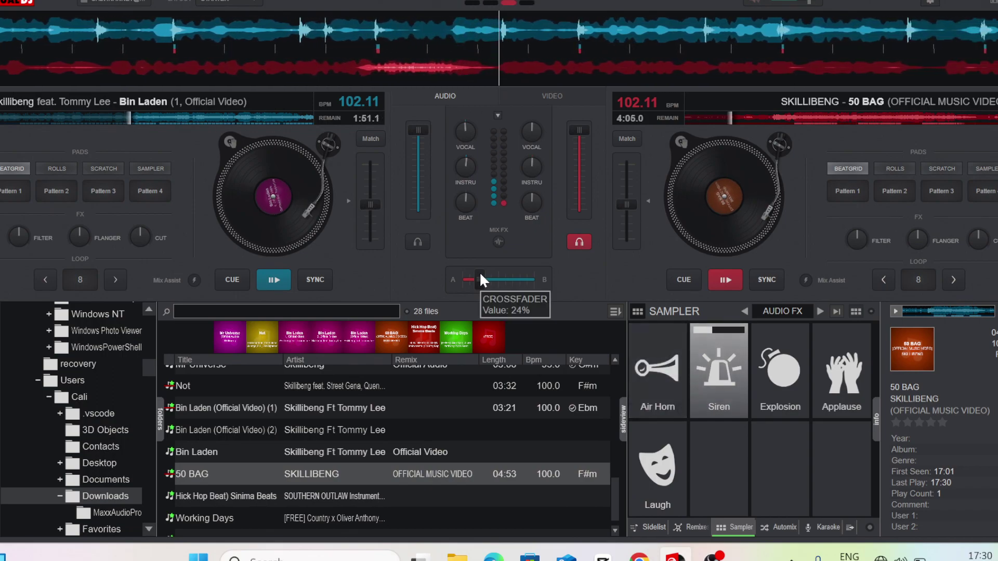
left_click_drag(481, 274, 517, 278)
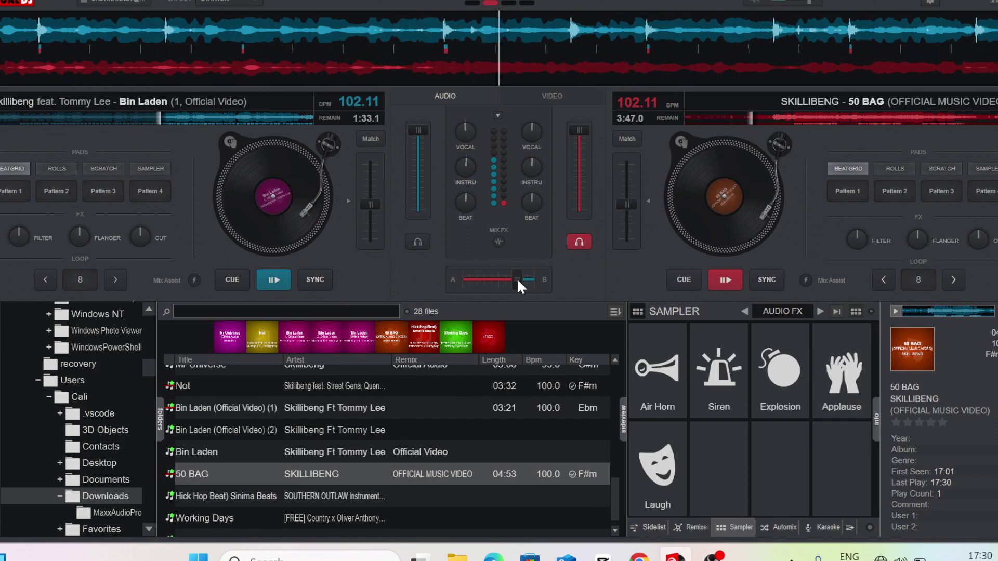
left_click_drag(516, 278, 521, 279)
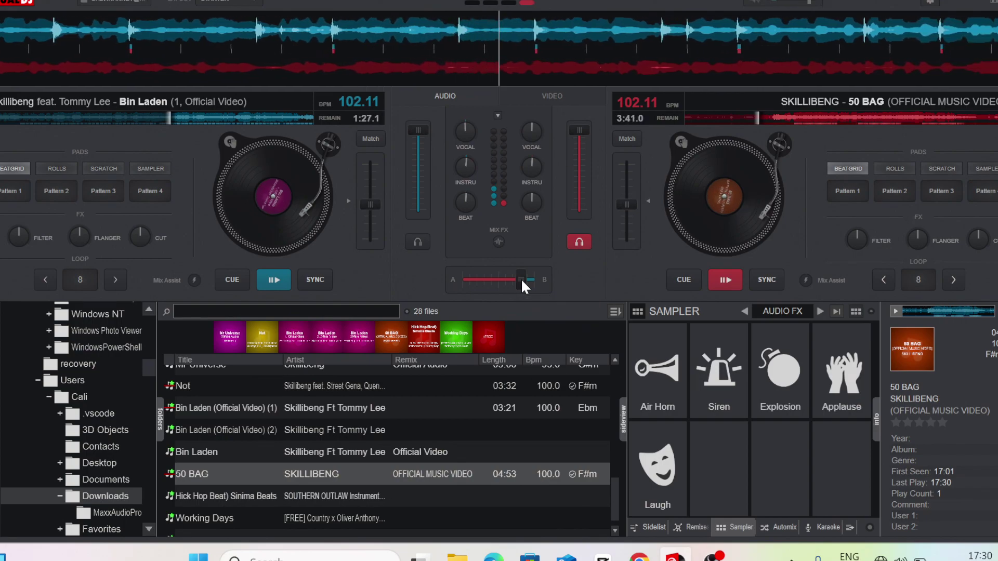
left_click_drag(521, 279, 522, 279)
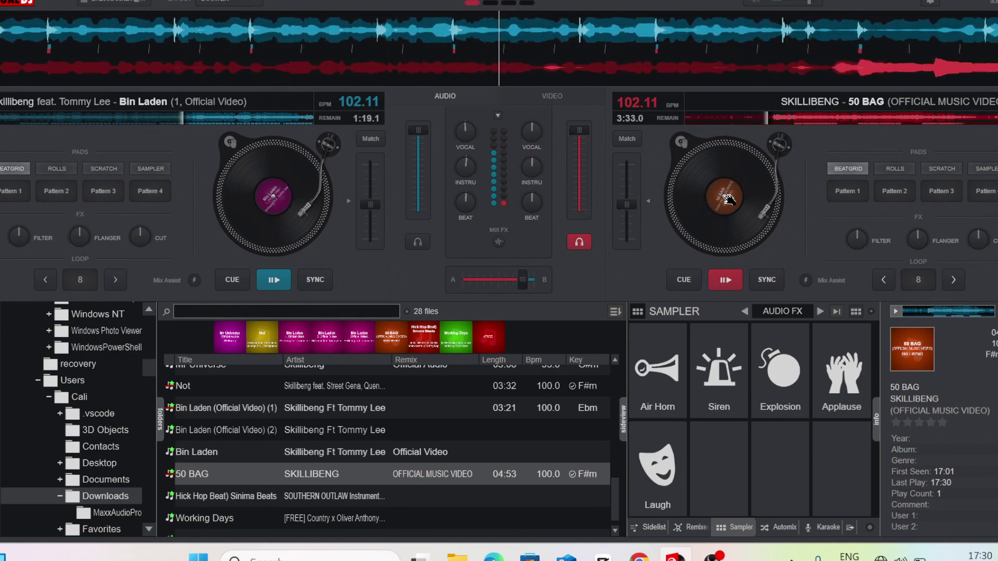
Trigger the Explosion and Siren samples and move the crossfader fully to B to finish bringing in 50 BAG
left_click(782, 379)
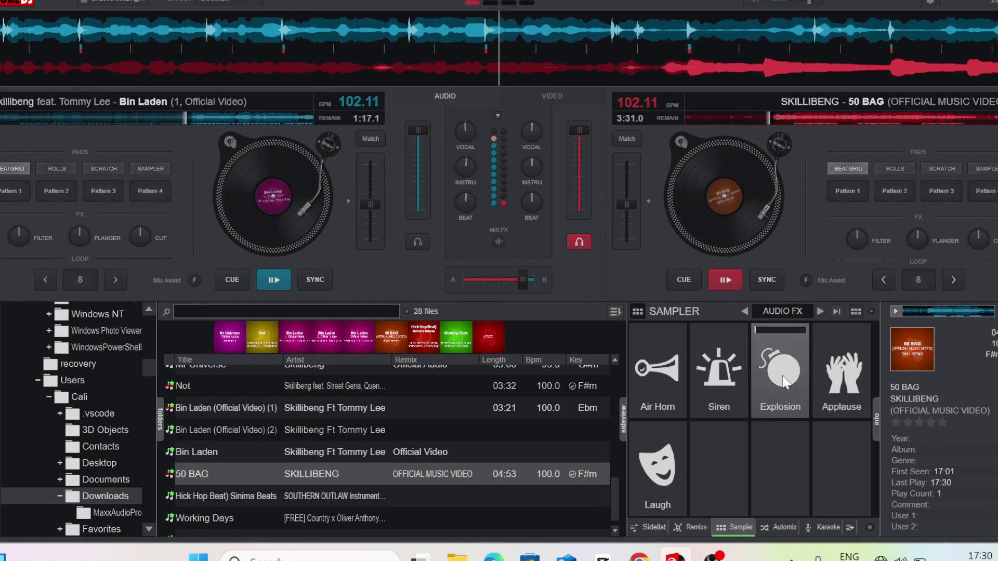
left_click(733, 370)
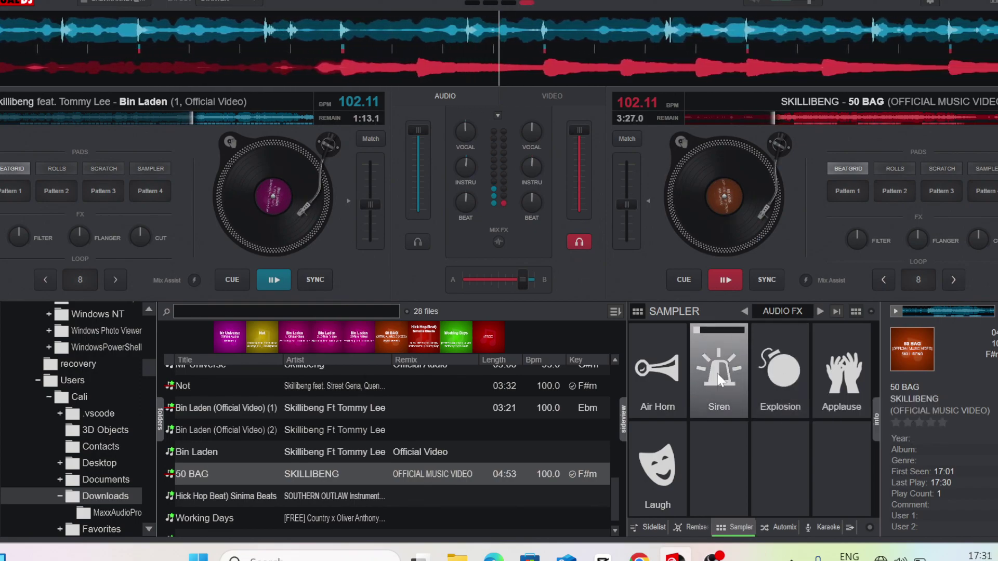
left_click_drag(519, 275, 536, 285)
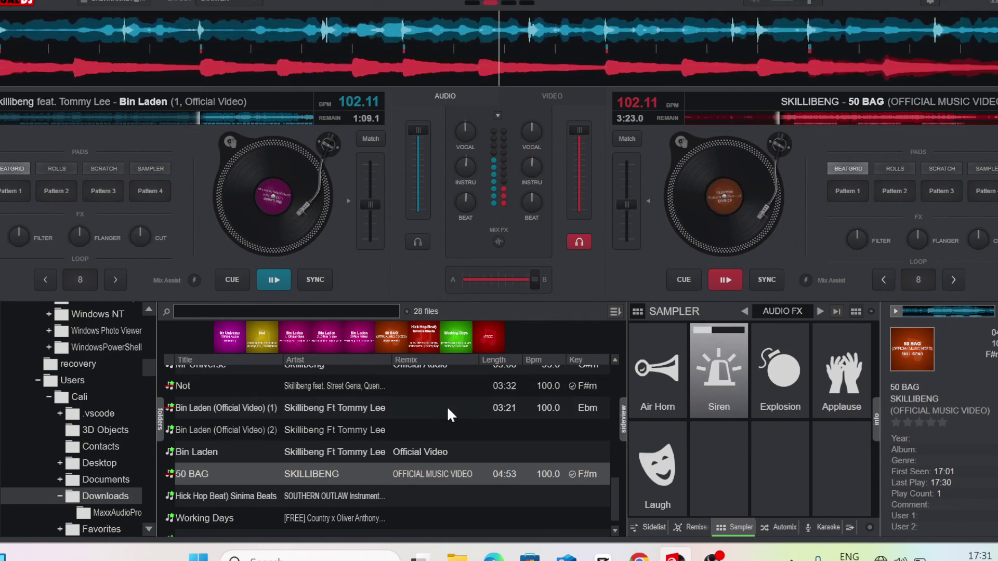
Load ALL RED (Lyrics) onto the first deck and set its tempo to about 148.20 BPM with its pitch slider
scroll(336, 485, "down", 1)
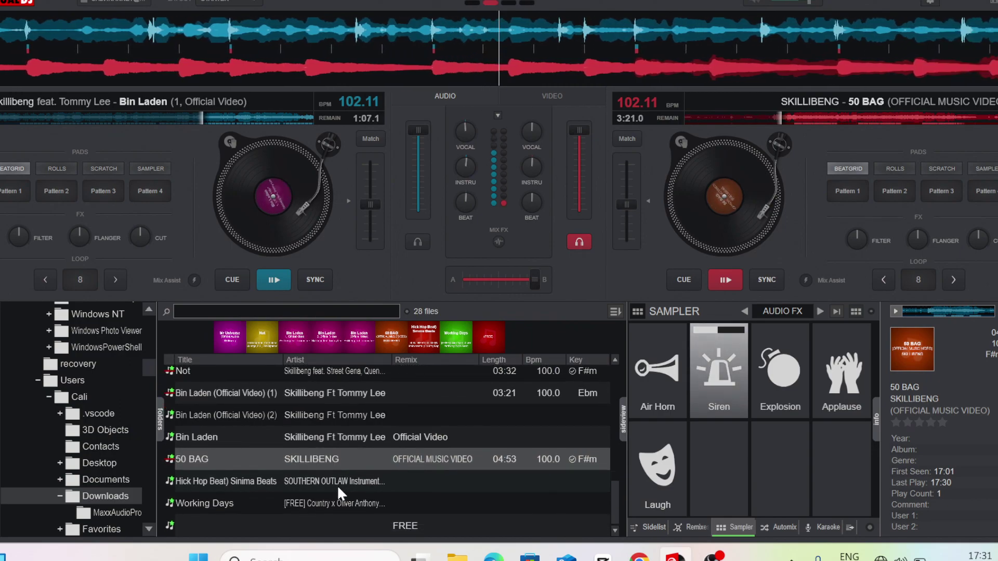
scroll(337, 485, "up", 3)
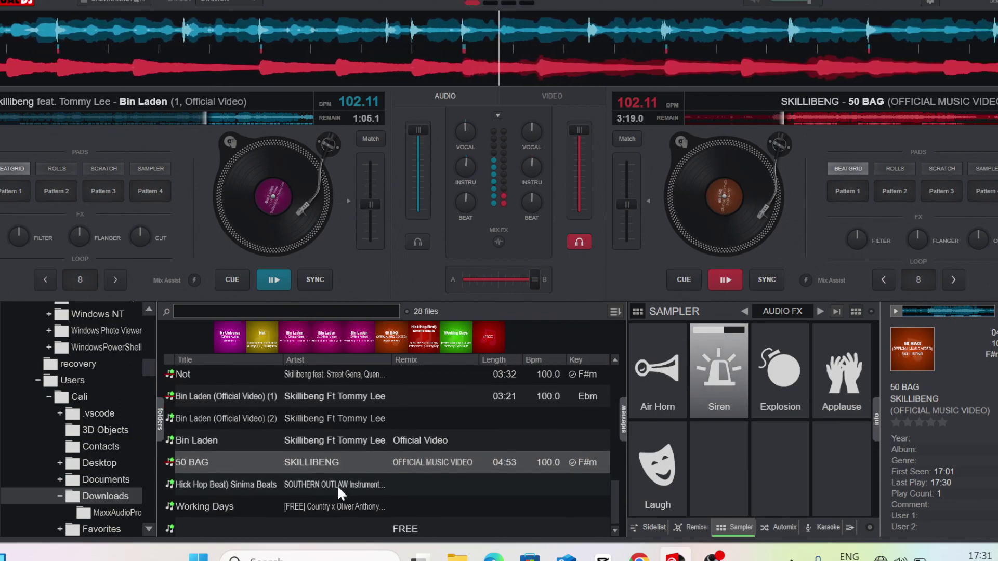
scroll(337, 485, "up", 3)
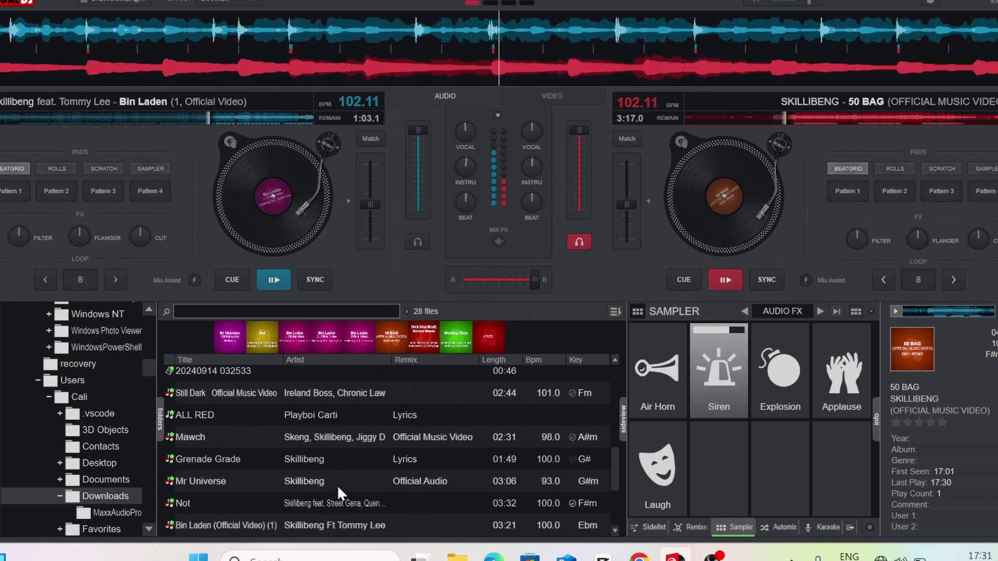
scroll(337, 485, "up", 2)
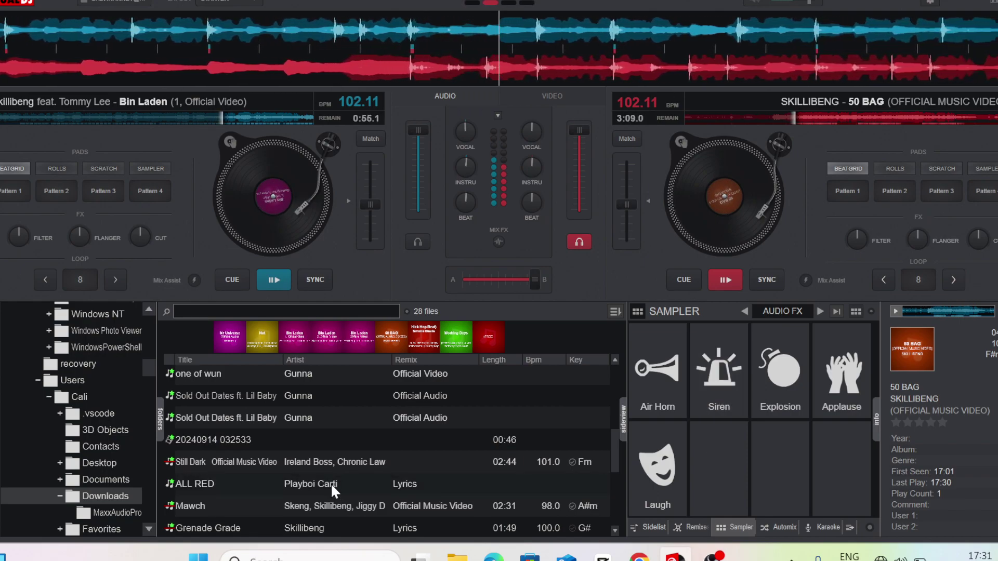
left_click_drag(330, 482, 273, 207)
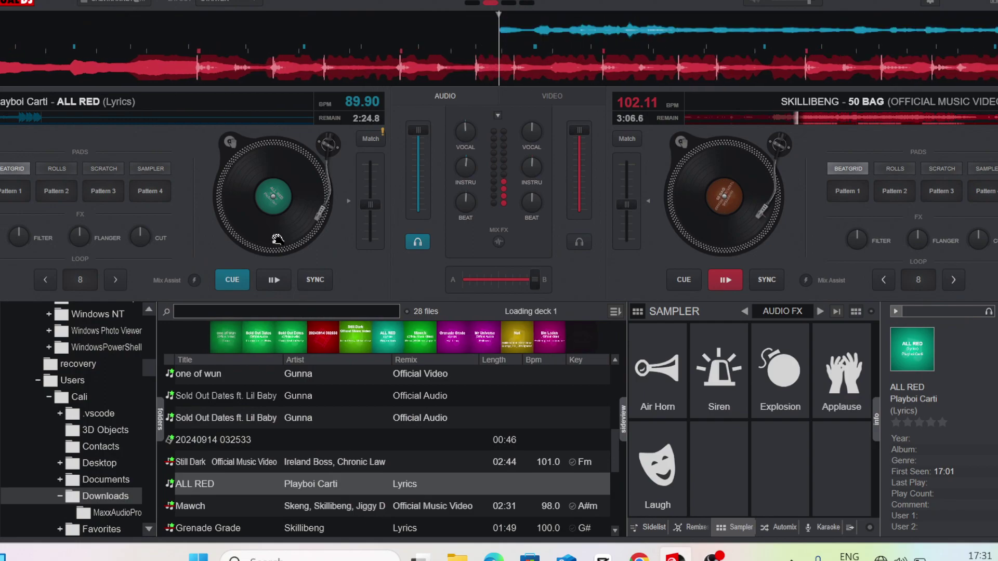
left_click(313, 280)
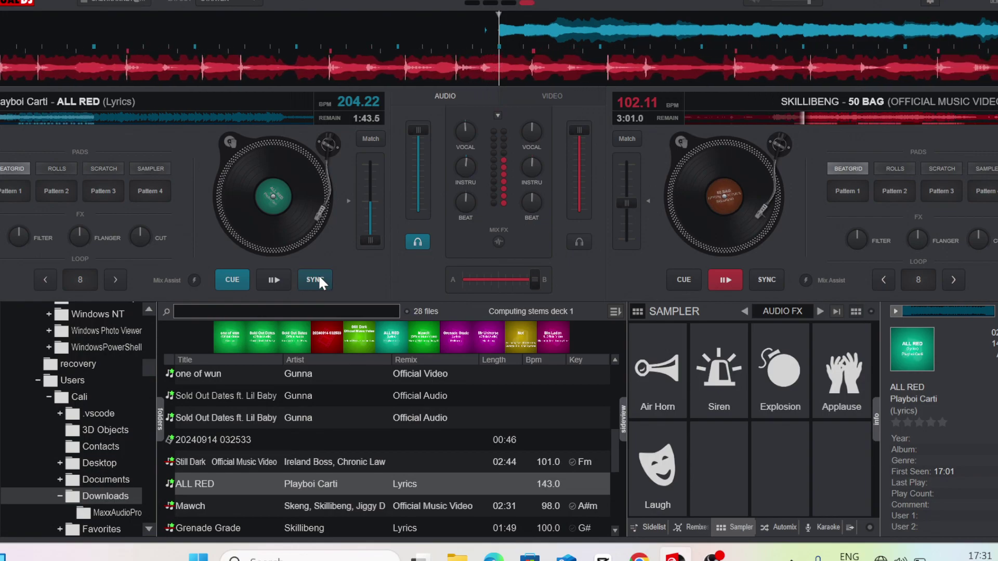
left_click_drag(371, 235, 370, 200)
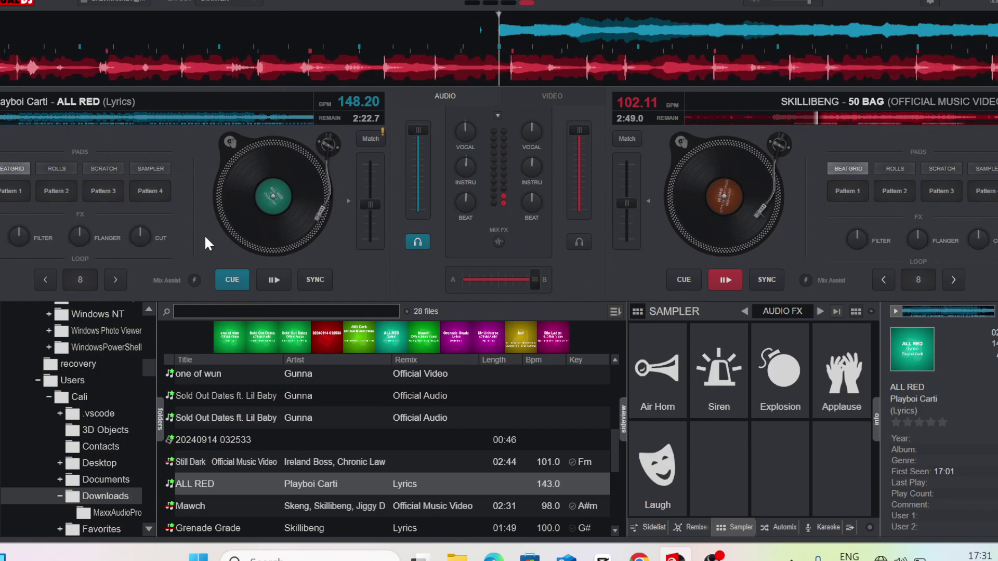
Set an 8-beat loop on the first deck and start ALL RED in sync with the second deck
left_click(66, 281)
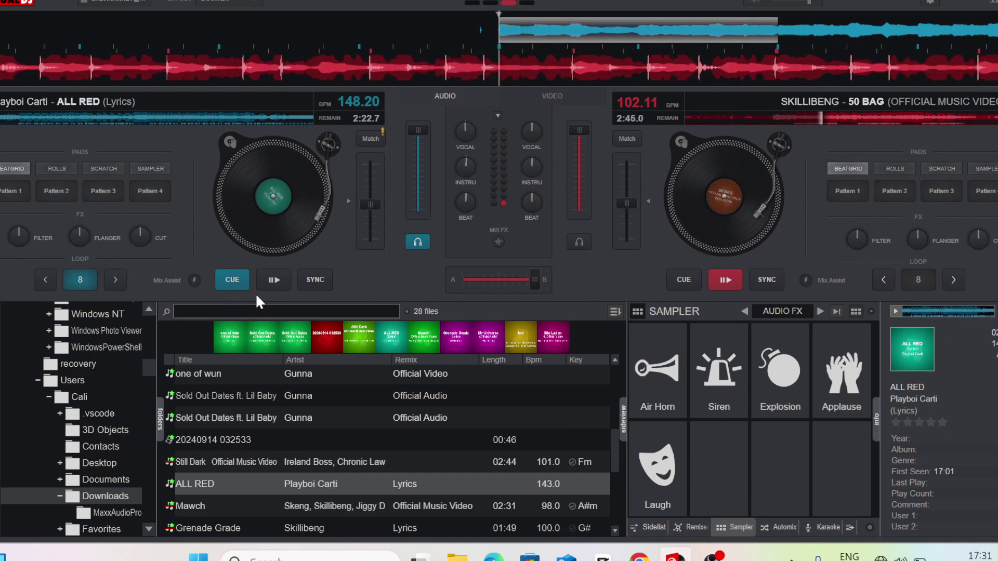
left_click(273, 281)
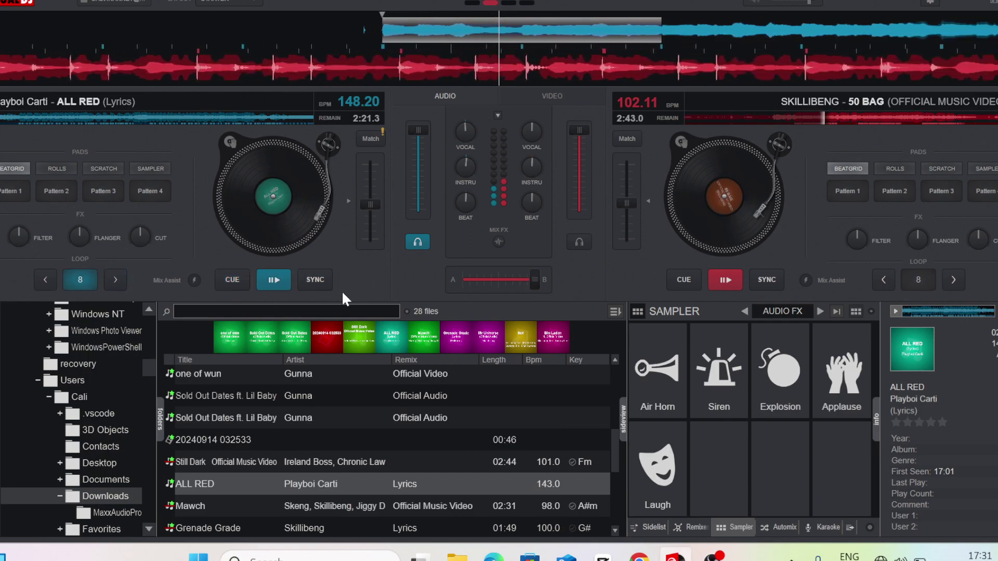
left_click(321, 273)
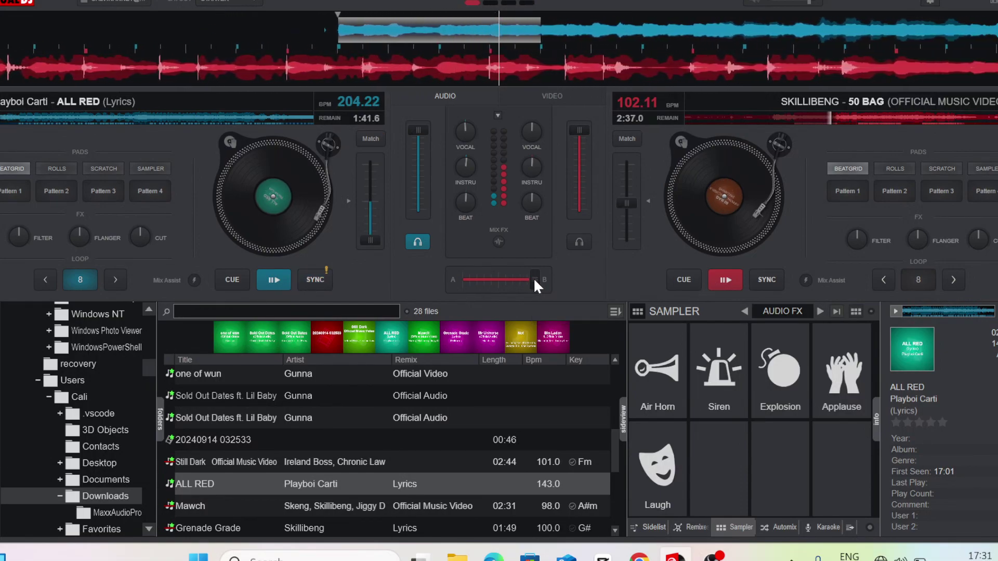
Move the crossfader from B to near A to bring in the looping ALL RED
left_click_drag(534, 277, 531, 278)
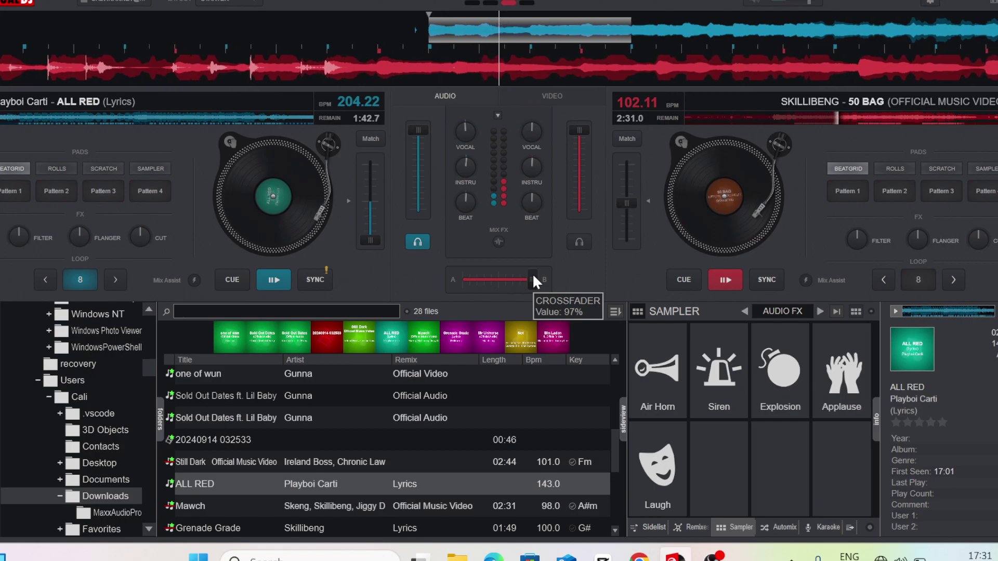
left_click_drag(533, 274, 476, 279)
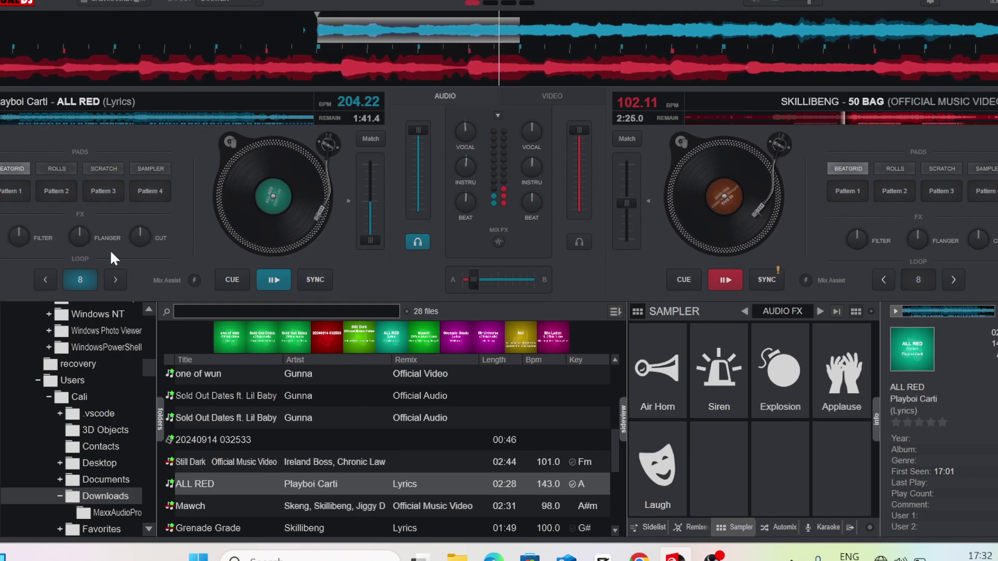